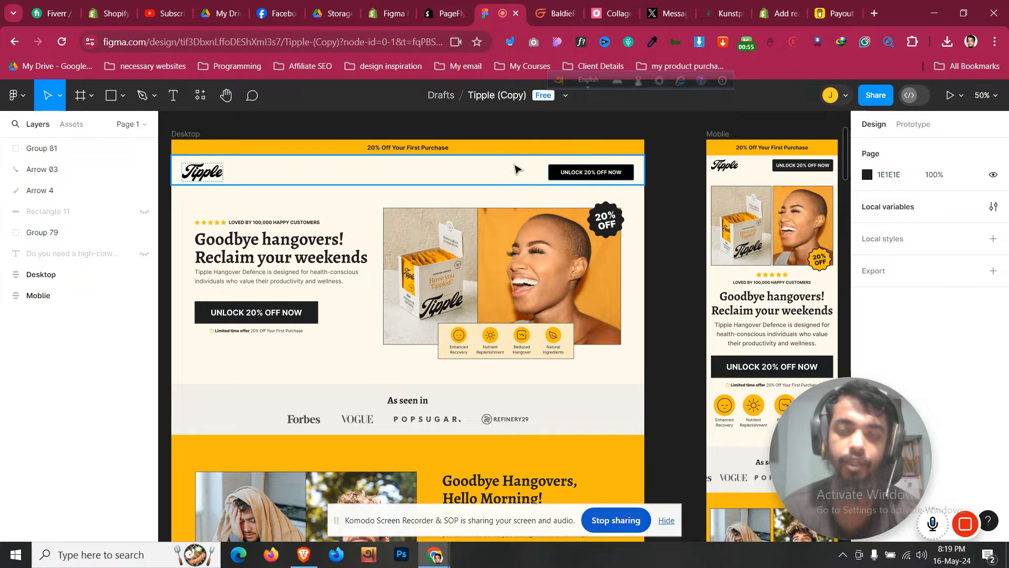
pyautogui.click(564, 96)
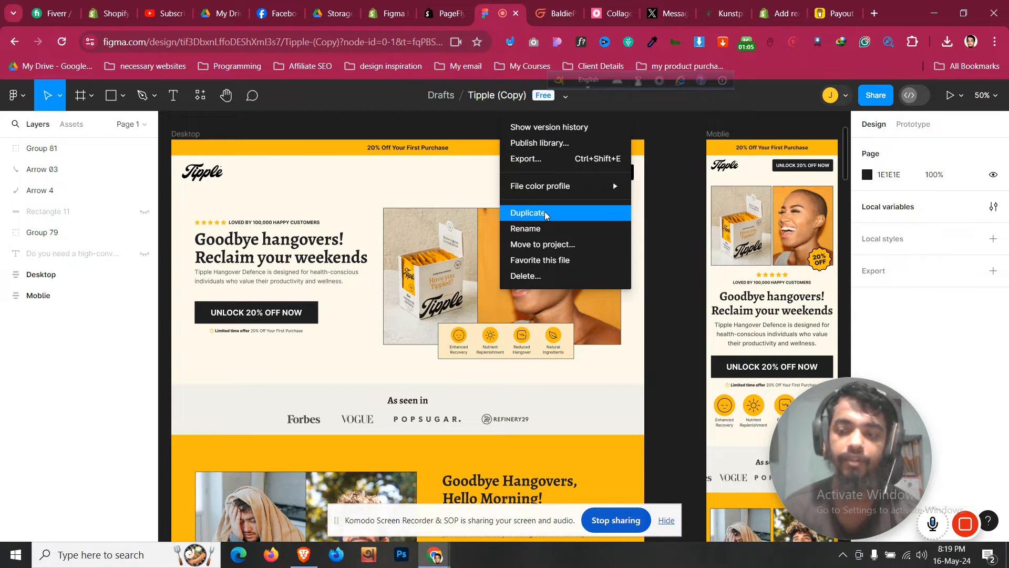
pyautogui.click(567, 97)
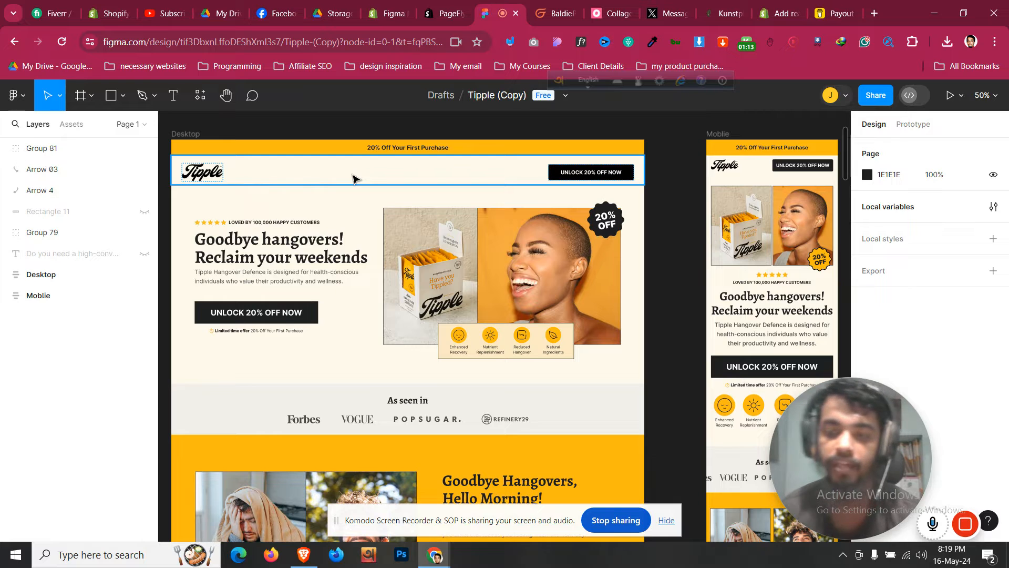
# - Dismiss the app suggestions in the Shopify admin and start installing PageFly Landing Page Builder from the Shopify App Store
pyautogui.click(406, 4)
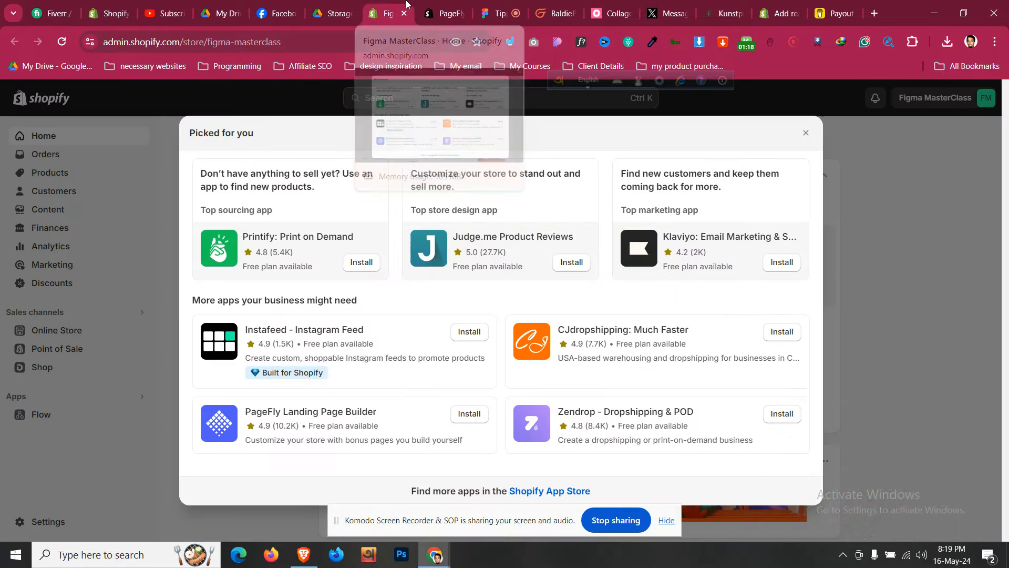
pyautogui.click(812, 136)
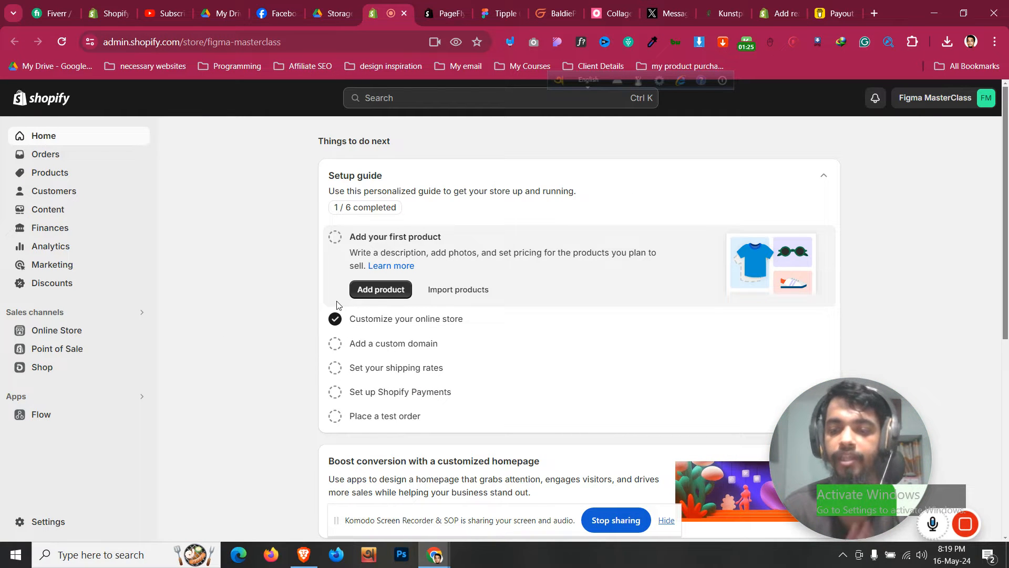
pyautogui.click(437, 5)
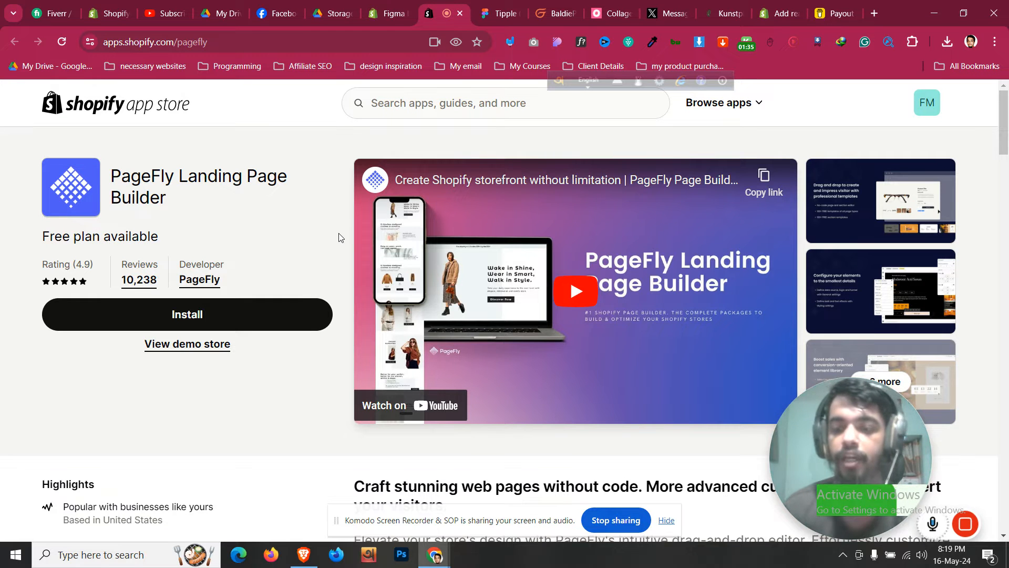
pyautogui.click(302, 322)
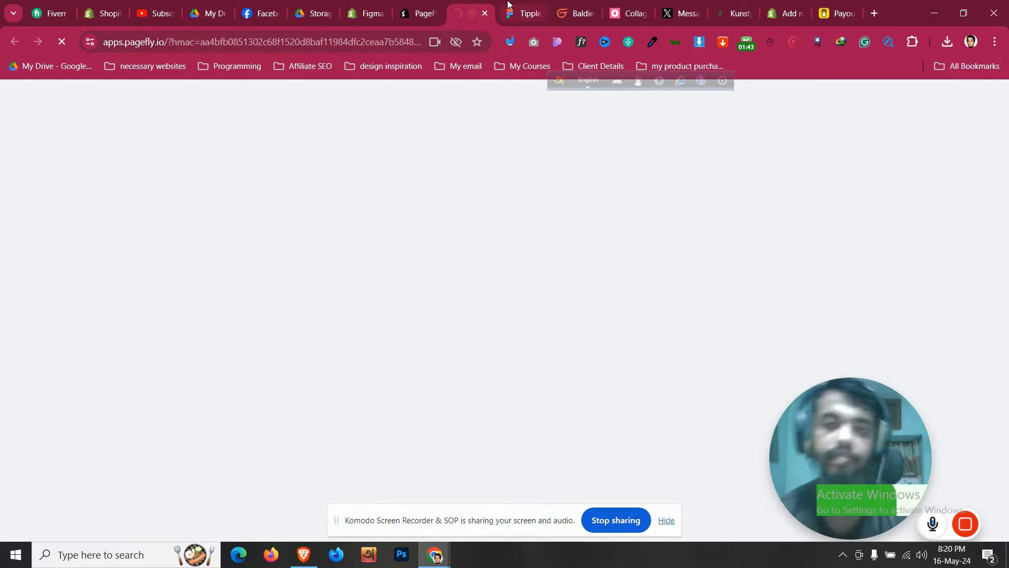
# - Switch to the Tipple (Copy) design in Figma and look through the landing page's sections down to the FAQ and closing images
pyautogui.click(509, 9)
pyautogui.scroll(-1, 440, 291)
pyautogui.scroll(-15, 437, 289)
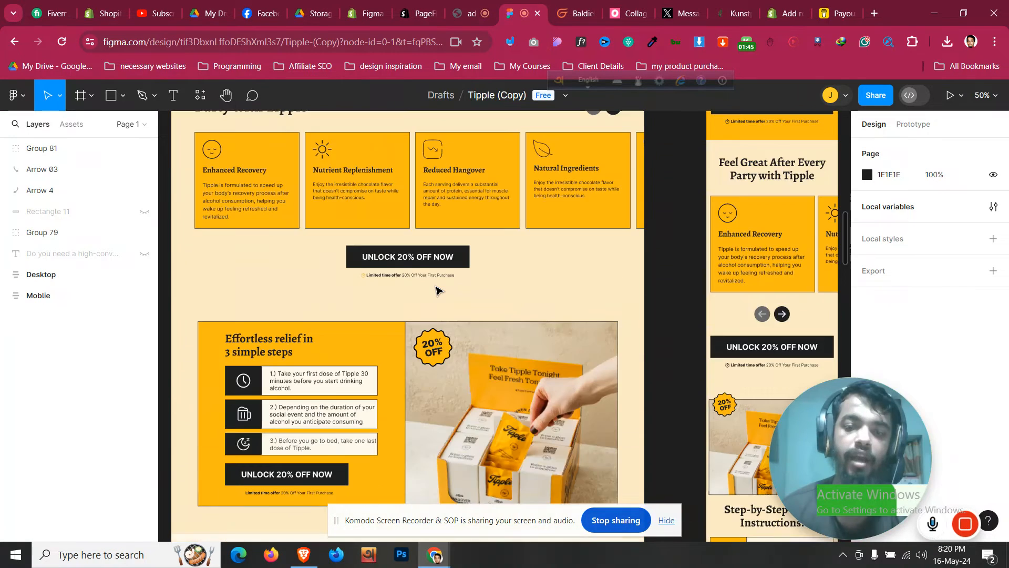
pyautogui.scroll(-8, 436, 289)
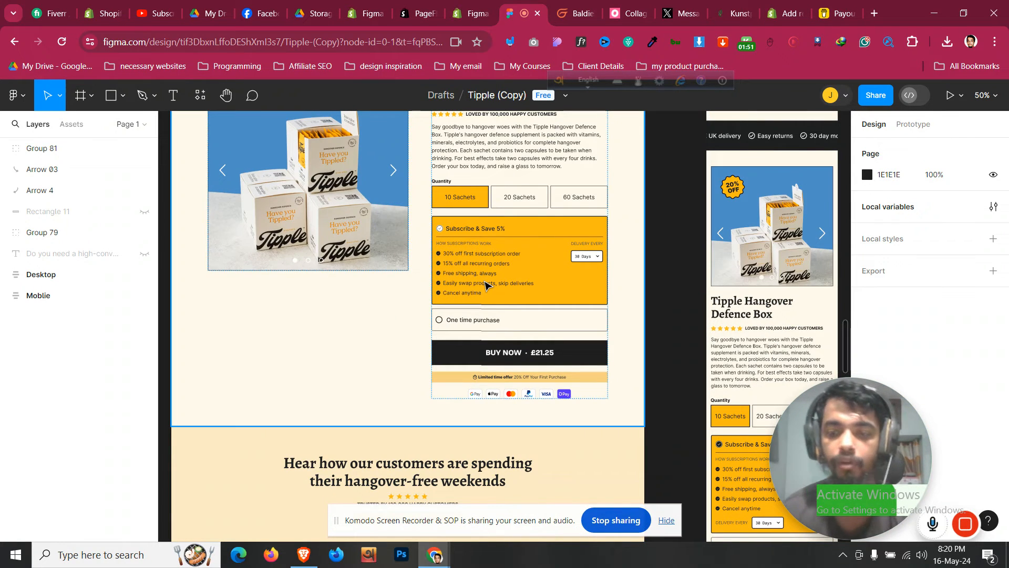
pyautogui.scroll(-10, 487, 284)
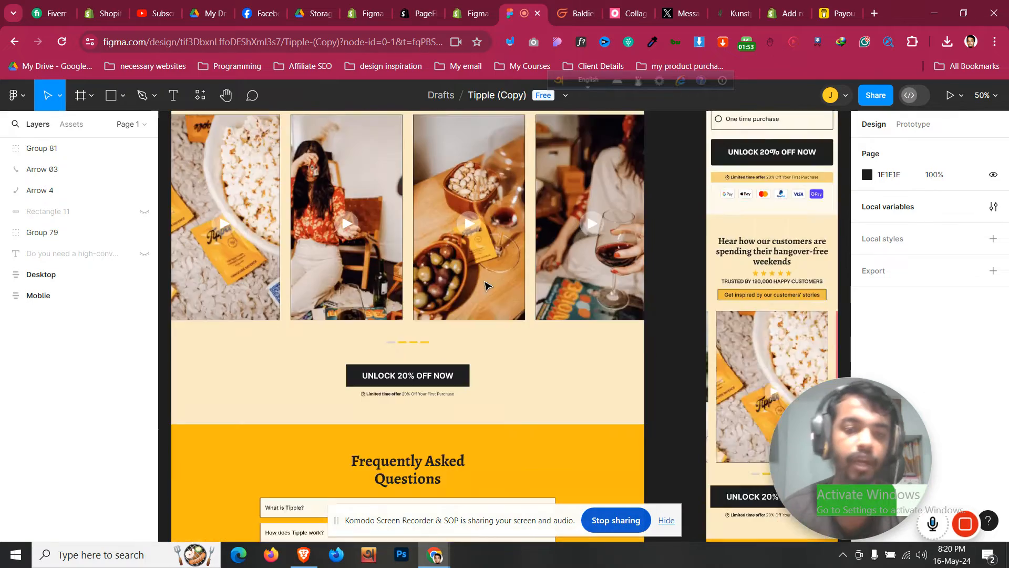
pyautogui.scroll(-3, 486, 284)
pyautogui.scroll(10, 486, 284)
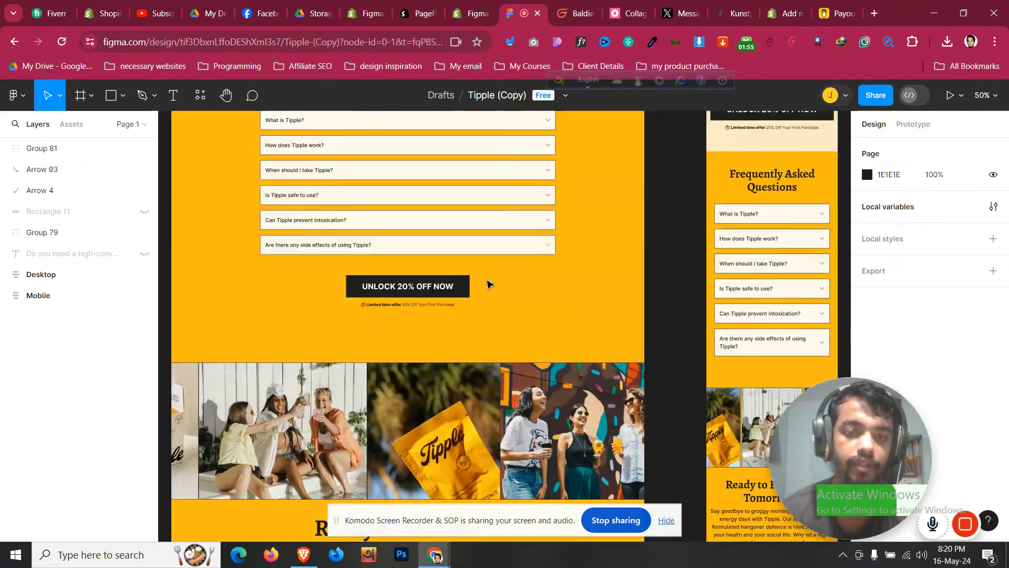
pyautogui.scroll(8, 488, 285)
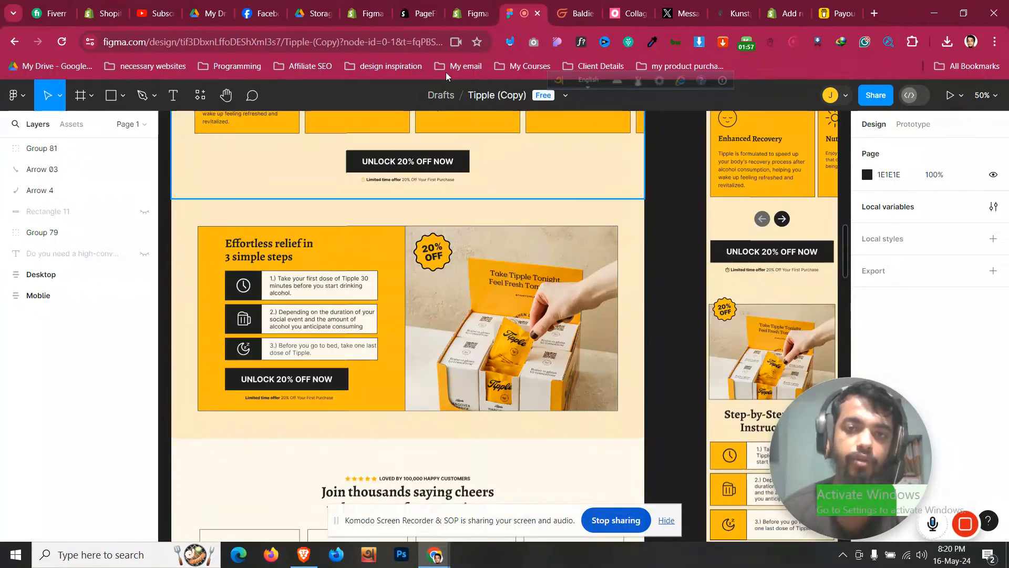
# - Return to the PageFly installation in Shopify, proceed to the app and open its list of pages
pyautogui.click(461, 9)
pyautogui.click(748, 385)
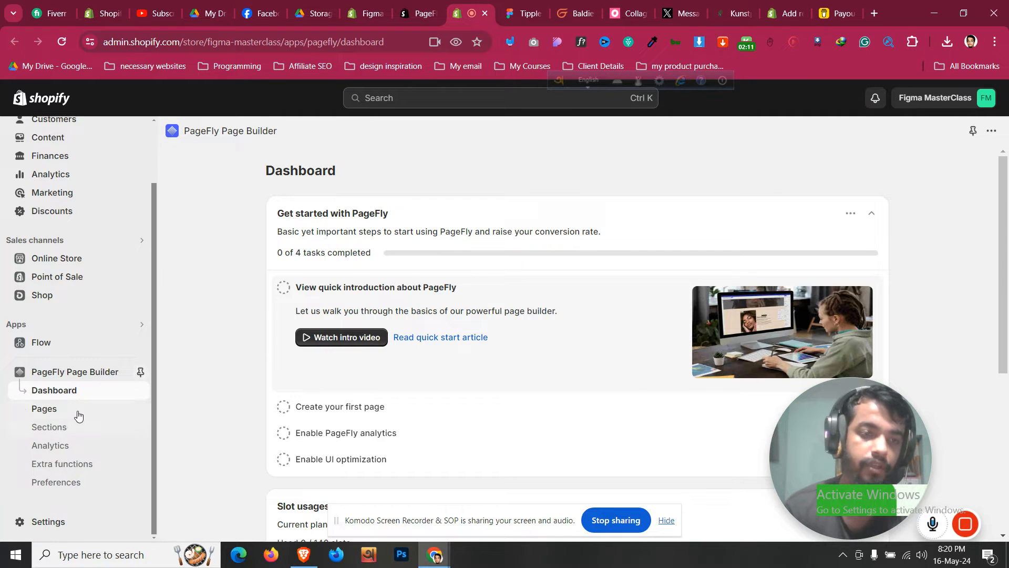
pyautogui.click(78, 414)
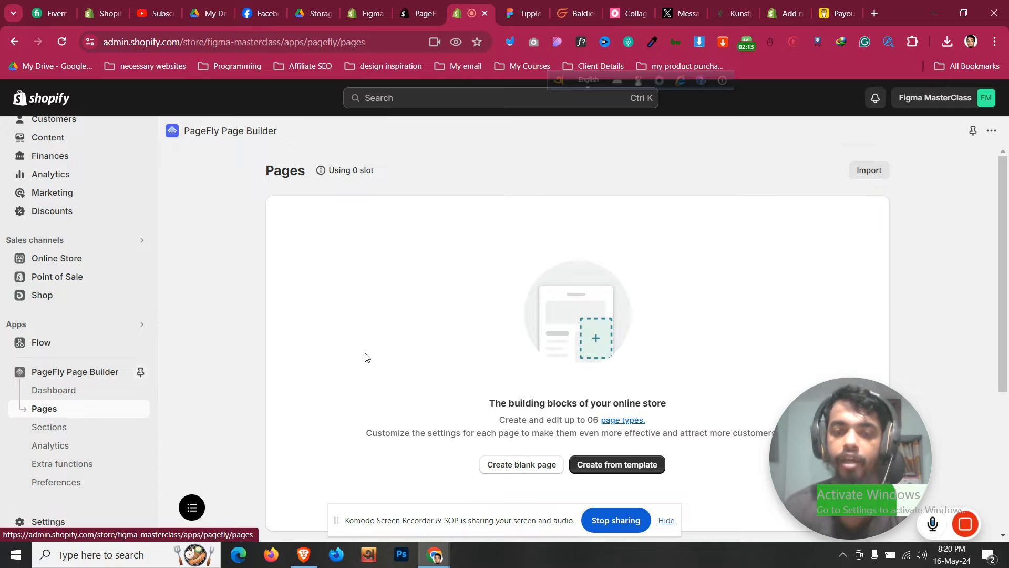
pyautogui.click(67, 394)
pyautogui.click(71, 415)
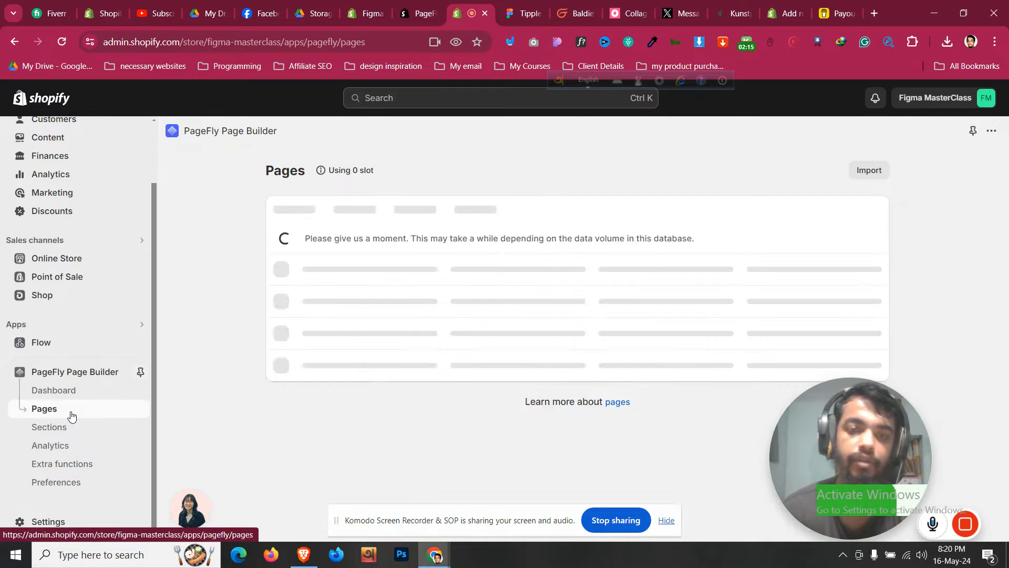
# - Create a blank Home page in PageFly and enable UI optimization with all cookies accepted
pyautogui.scroll(-3, 419, 257)
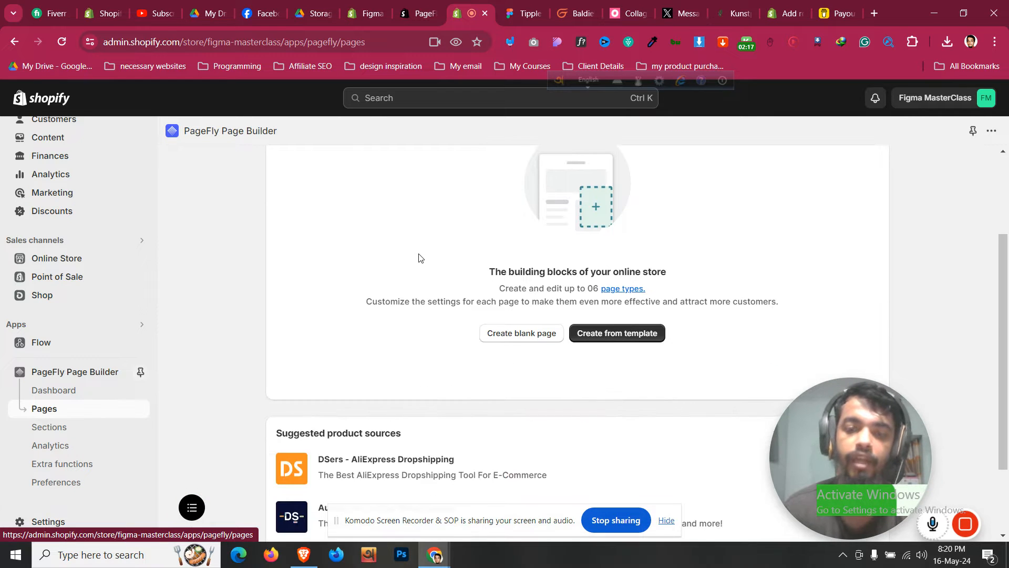
pyautogui.scroll(1, 419, 263)
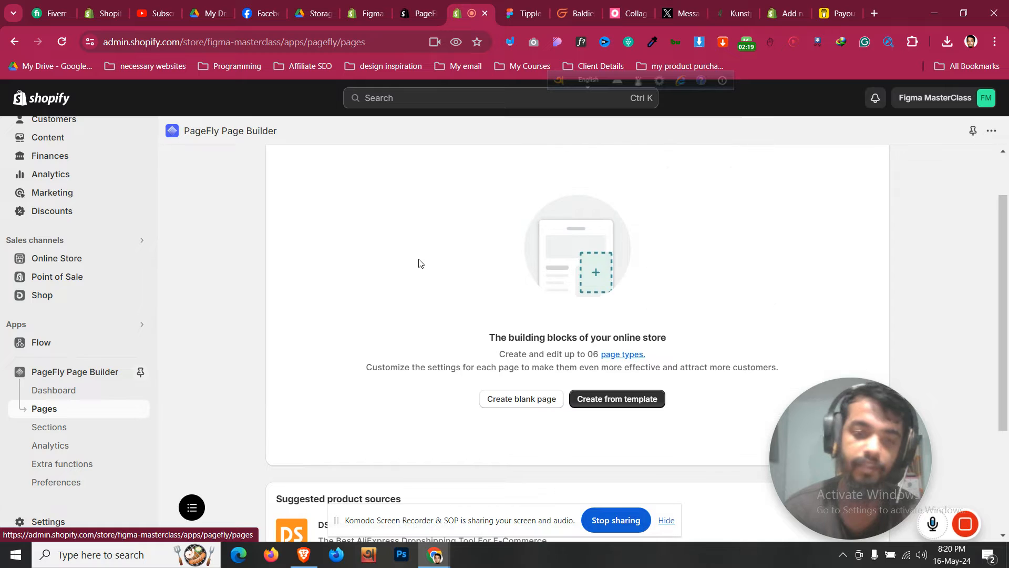
pyautogui.click(533, 402)
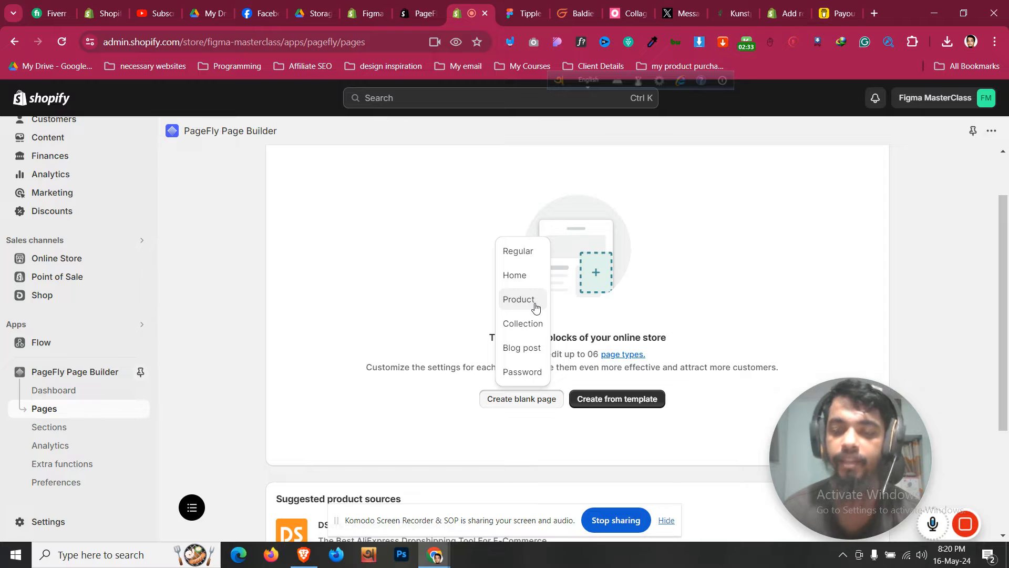
pyautogui.click(527, 279)
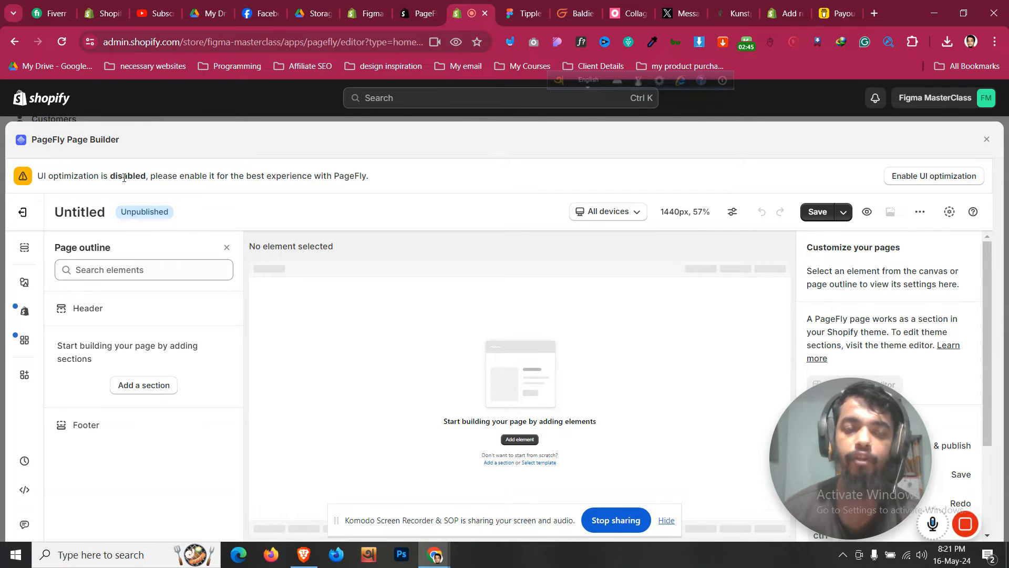
pyautogui.click(938, 177)
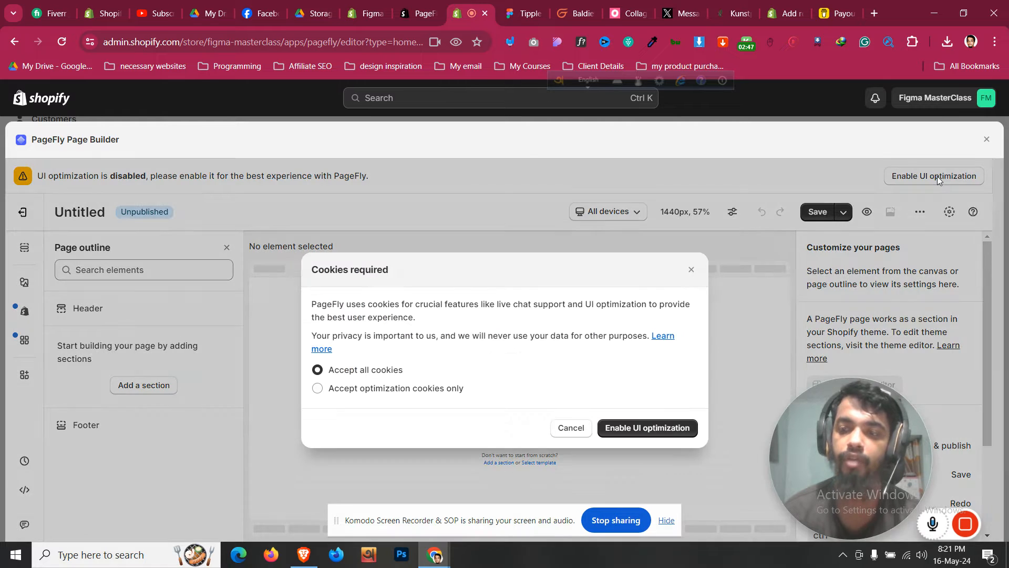
pyautogui.click(647, 428)
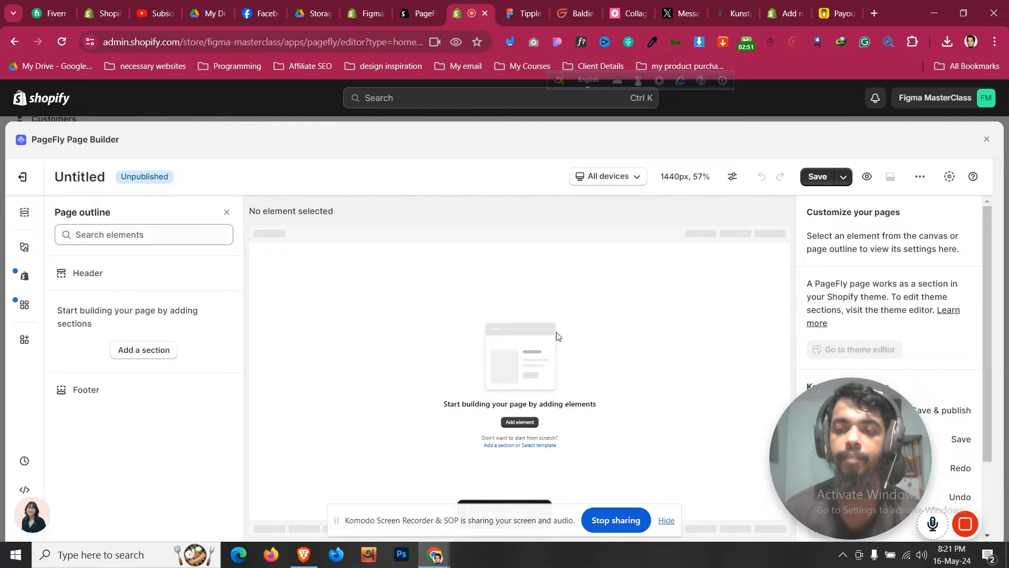
# - Switch to the Figma design and check the left and right padding of the desktop hero section
pyautogui.click(528, 6)
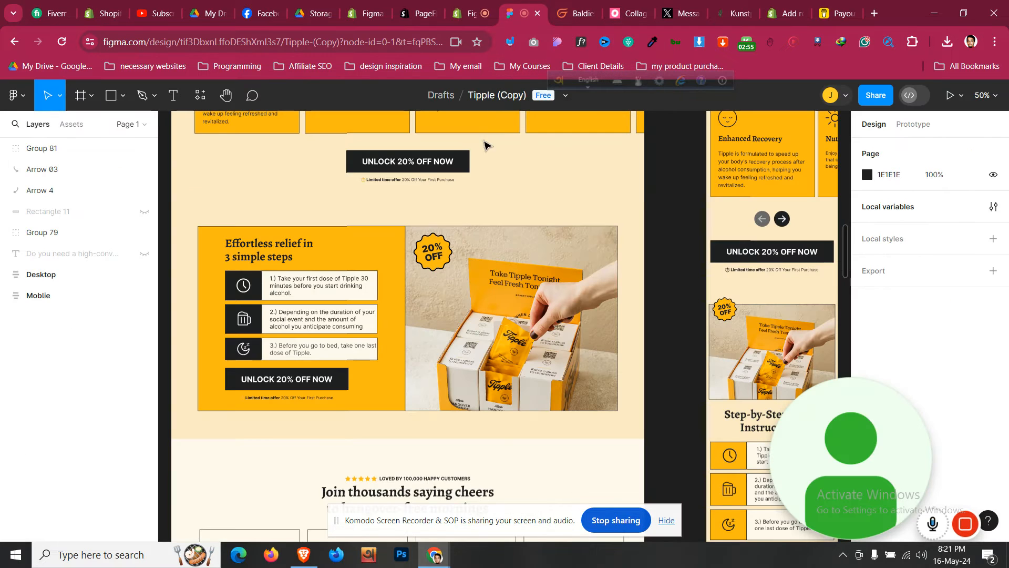
pyautogui.scroll(15, 440, 225)
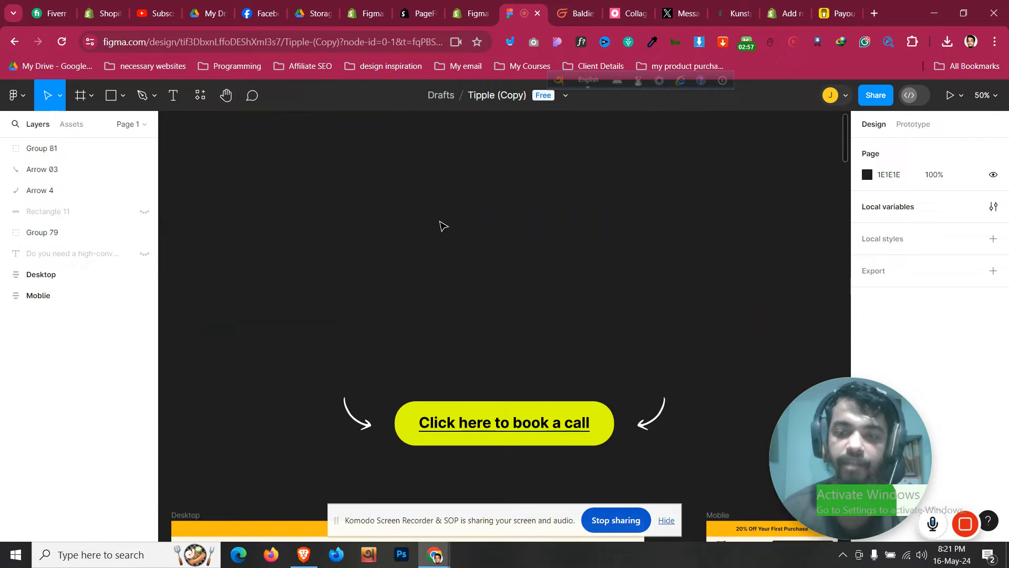
pyautogui.scroll(-4, 440, 225)
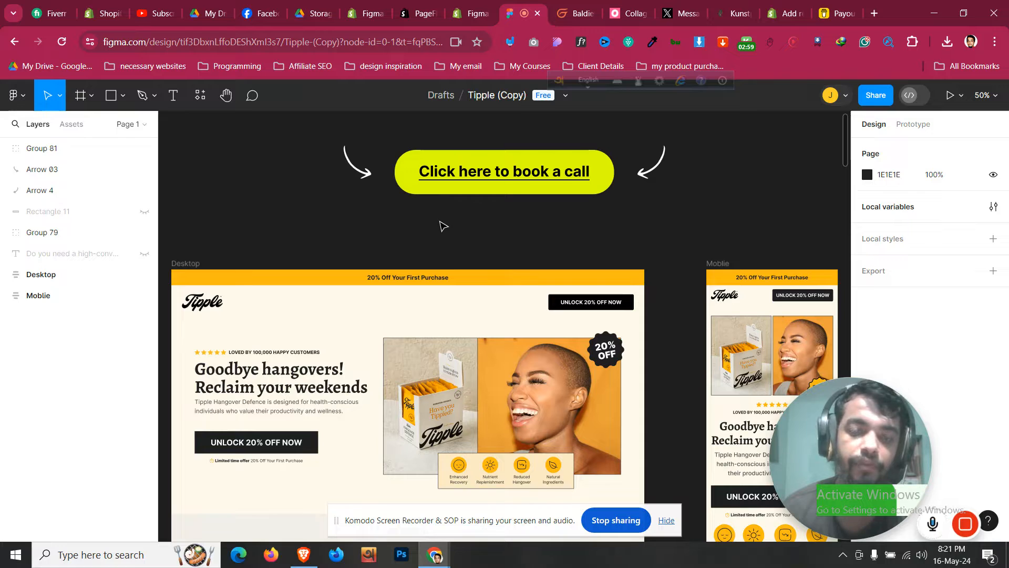
pyautogui.scroll(-2, 441, 225)
pyautogui.click(227, 216)
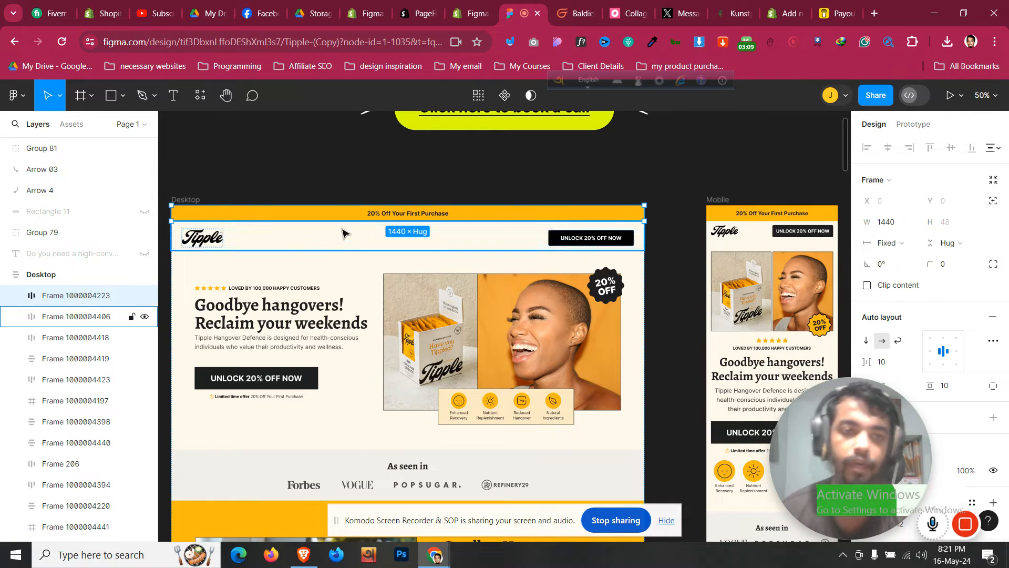
pyautogui.click(232, 277)
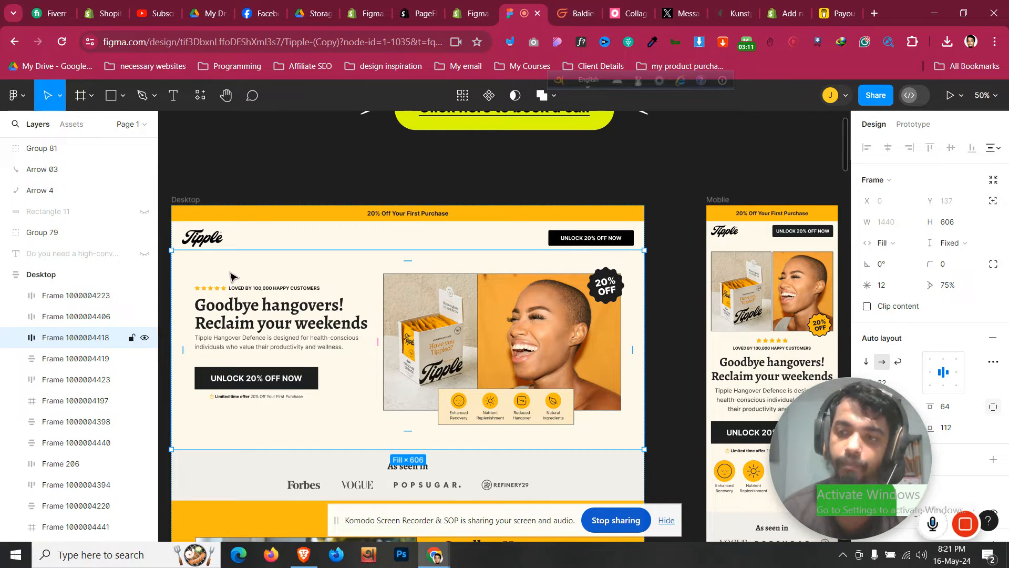
pyautogui.click(191, 297)
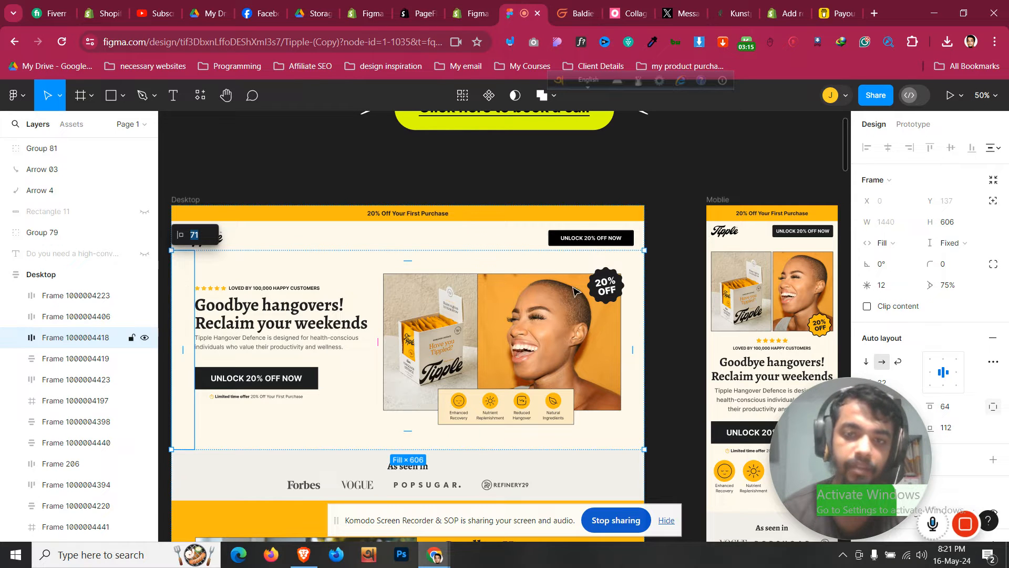
pyautogui.click(637, 316)
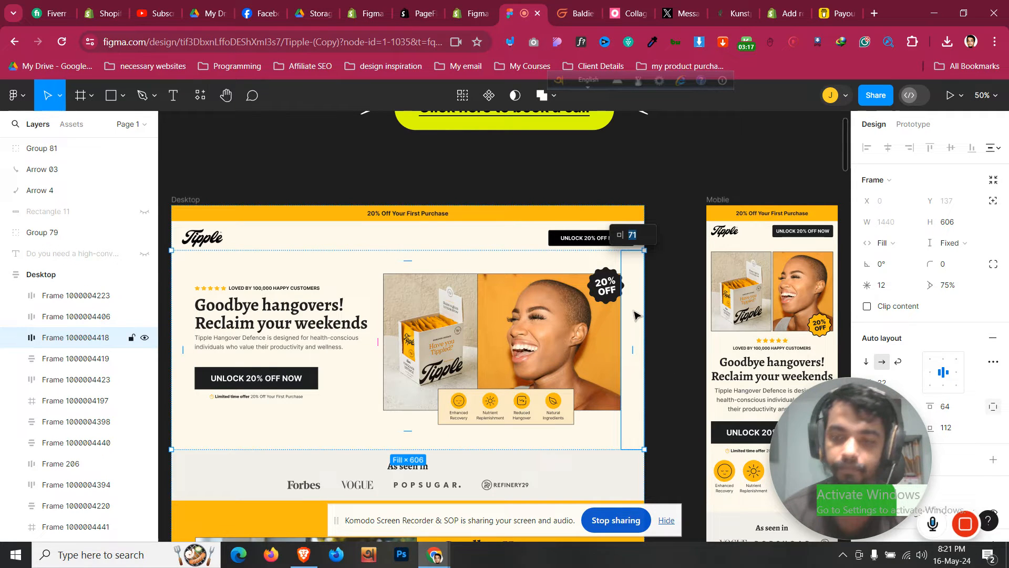
# - Identify the desktop announcement bar's frame by briefly hiding and showing it, and expand its layer to reveal the text inside
pyautogui.click(247, 213)
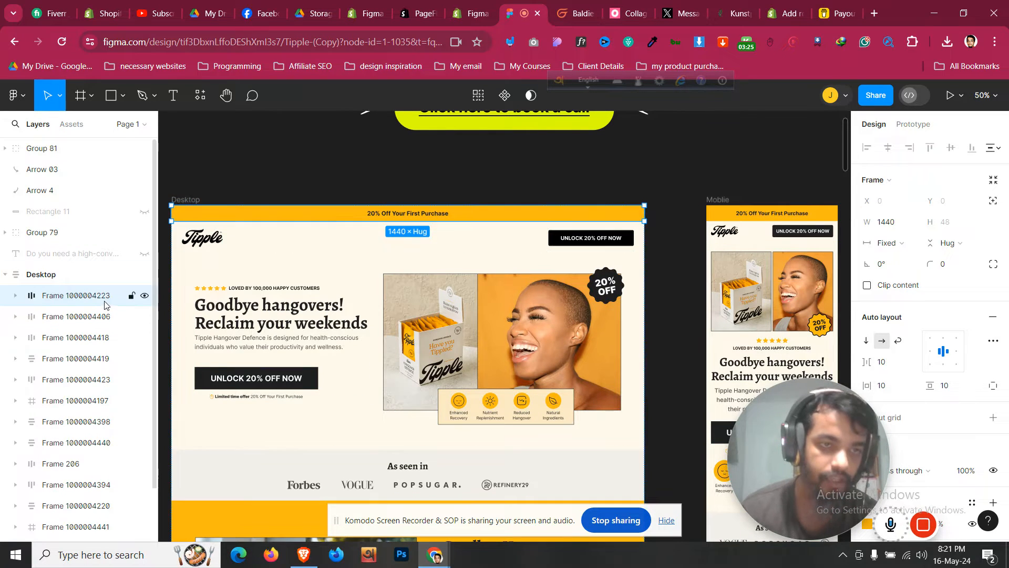
pyautogui.click(145, 298)
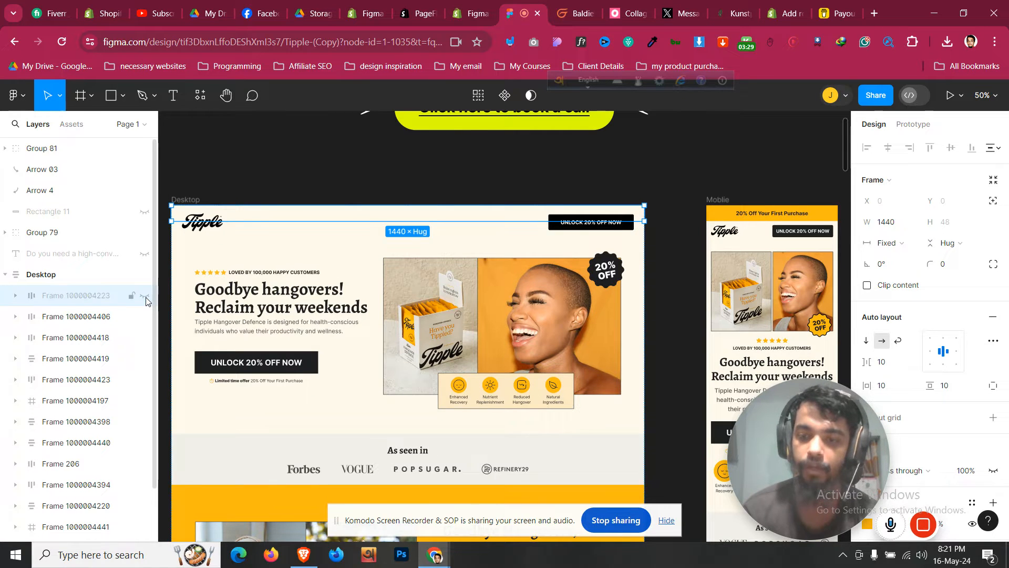
pyautogui.click(145, 298)
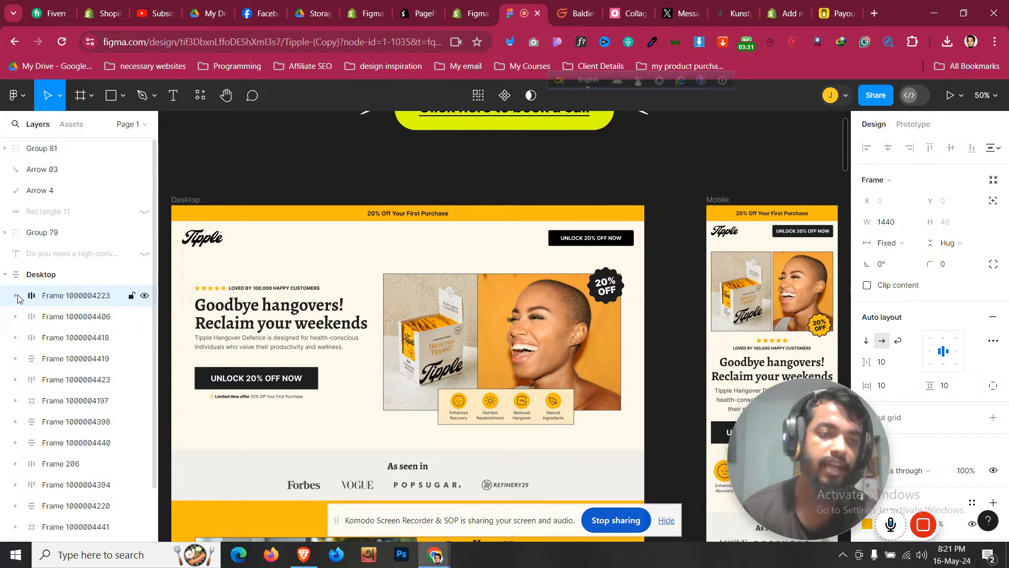
pyautogui.click(16, 296)
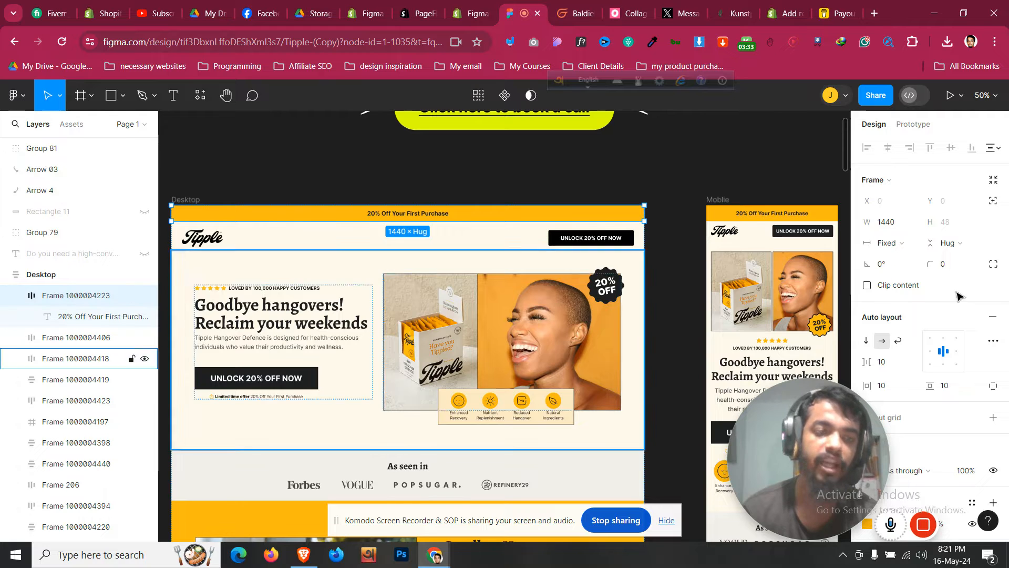
# - Inspect the announcement bar's fill colour and the font, size, line height and colour of its "20% Off Your First Purchase" text
pyautogui.scroll(-4, 899, 331)
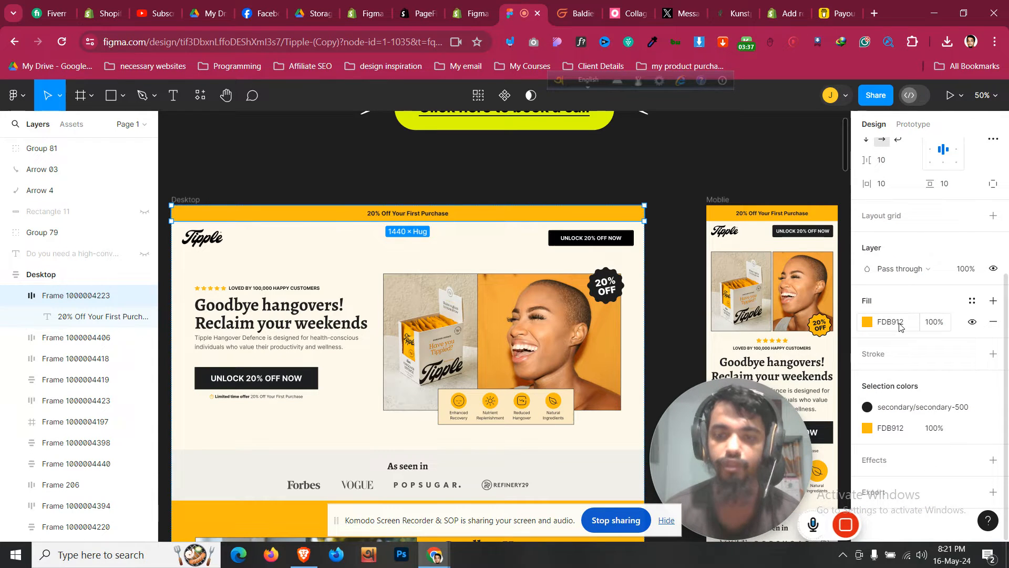
pyautogui.click(436, 214)
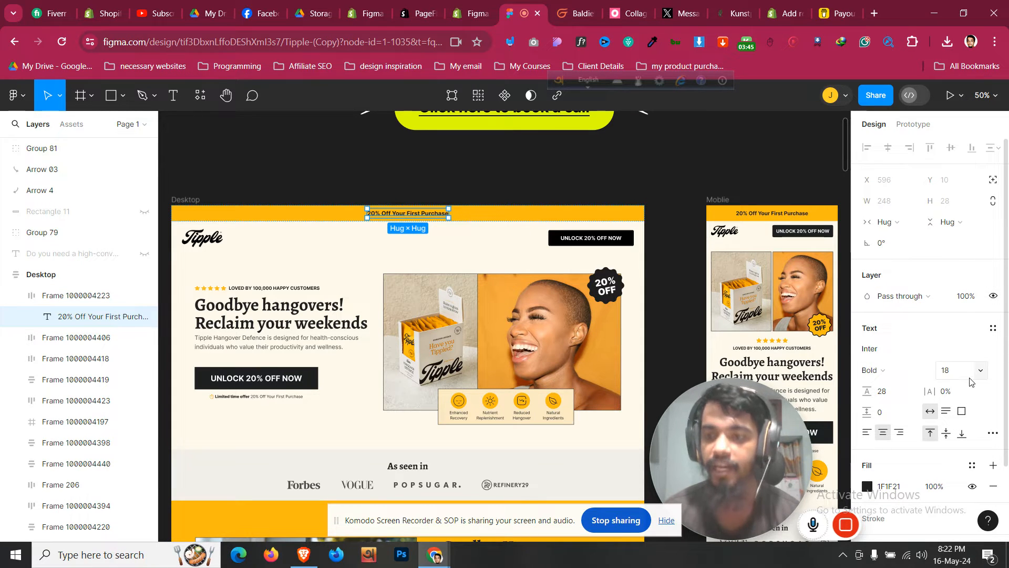
pyautogui.scroll(-1, 941, 389)
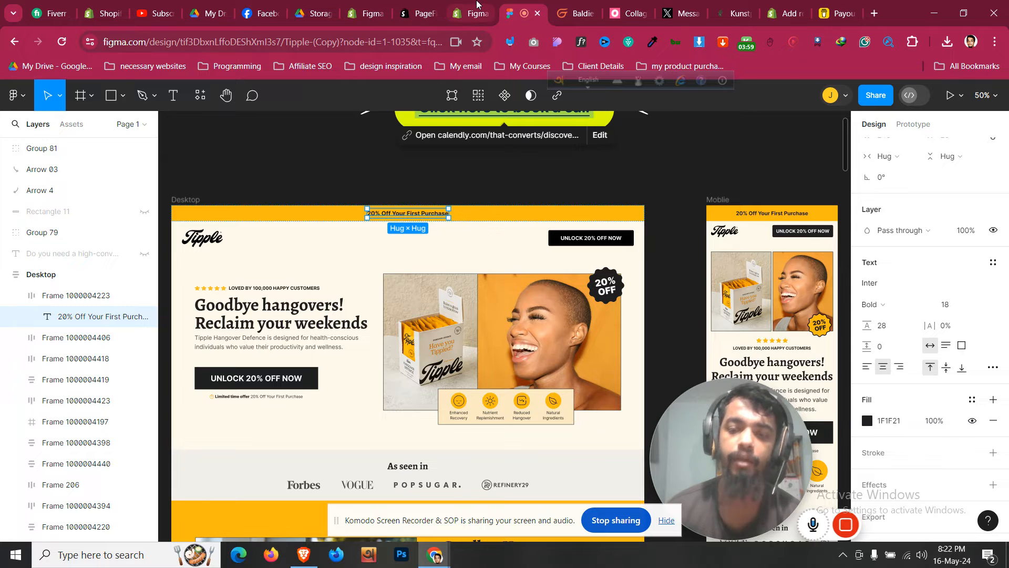
# - Check the page outline in PageFly, and reselect the desktop announcement bar's frame in the Figma design
pyautogui.click(476, 5)
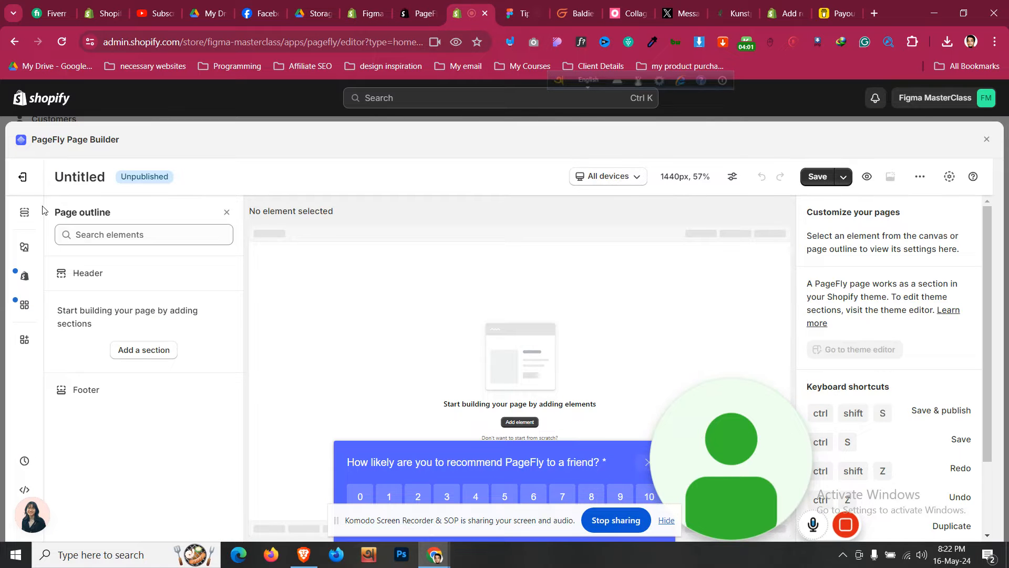
pyautogui.click(26, 214)
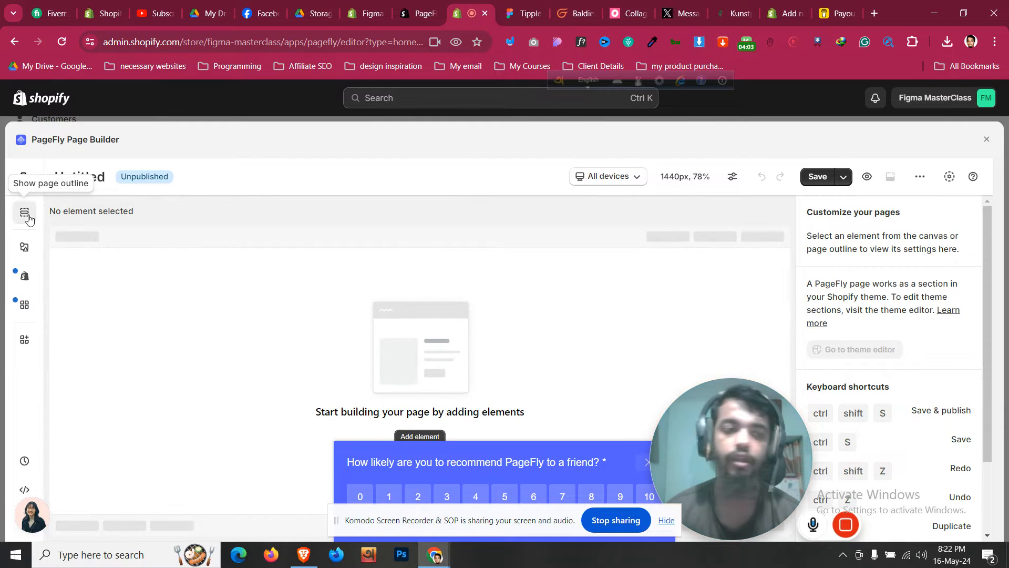
pyautogui.click(30, 219)
pyautogui.click(526, 12)
pyautogui.click(240, 212)
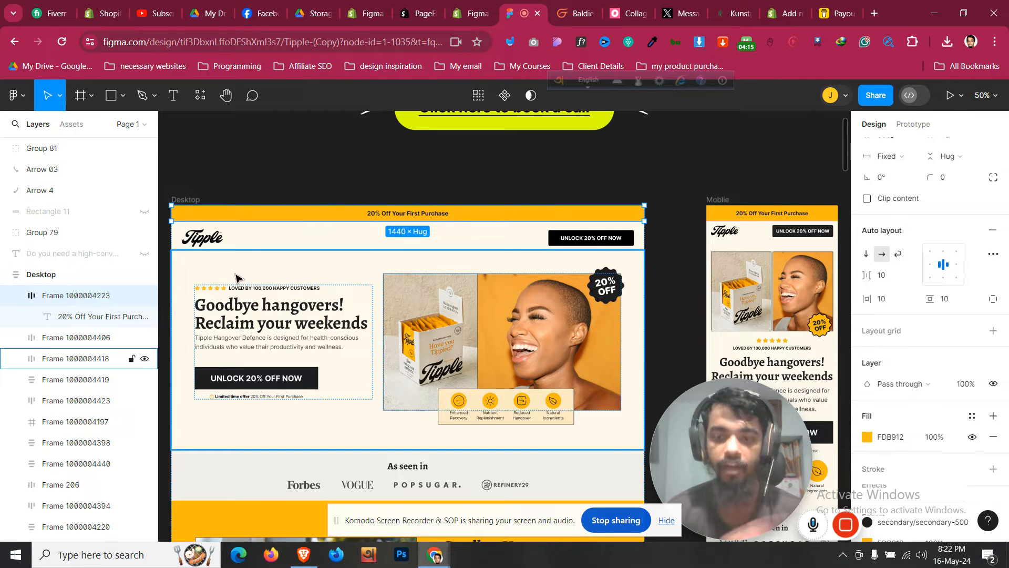
# - Open PageFly's library of layout elements and compare the column layouts with the announcement bar in Figma
pyautogui.click(484, 4)
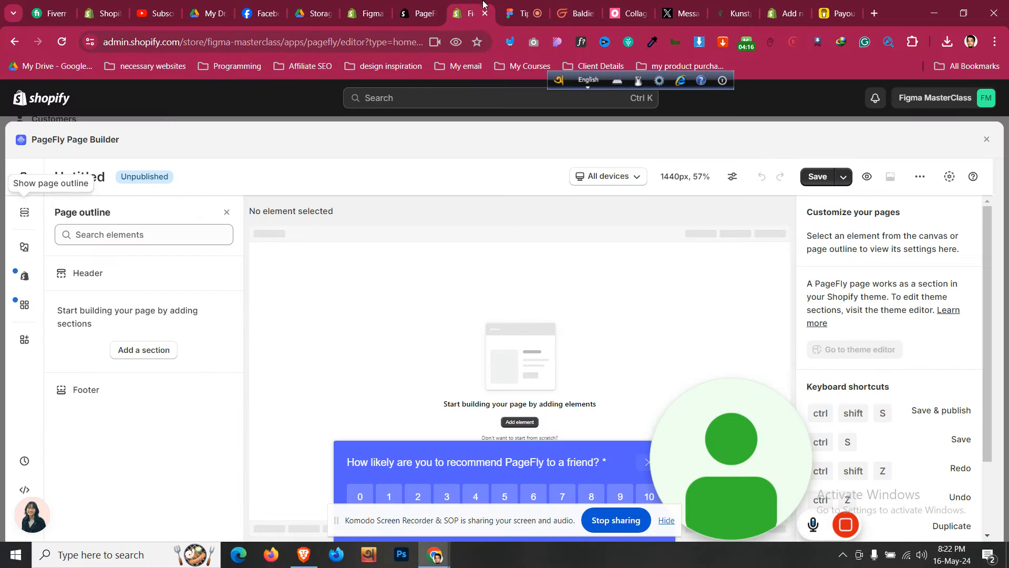
pyautogui.click(24, 247)
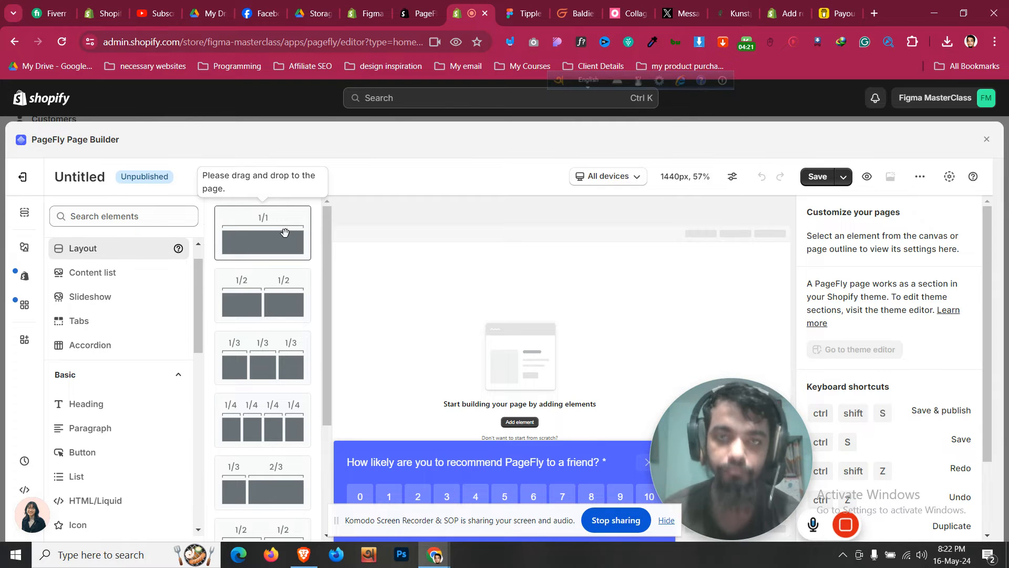
pyautogui.click(525, 14)
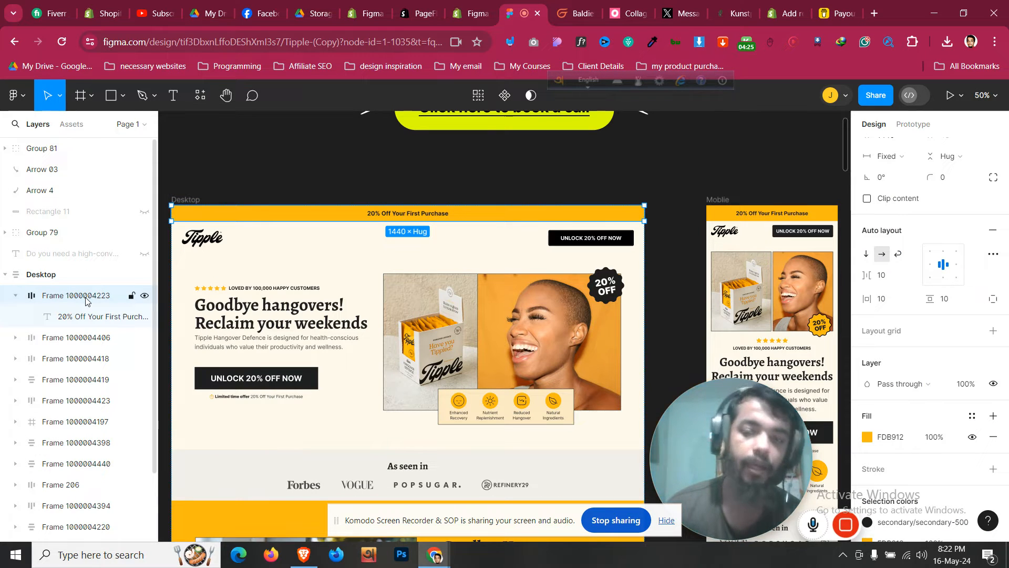
pyautogui.click(465, 7)
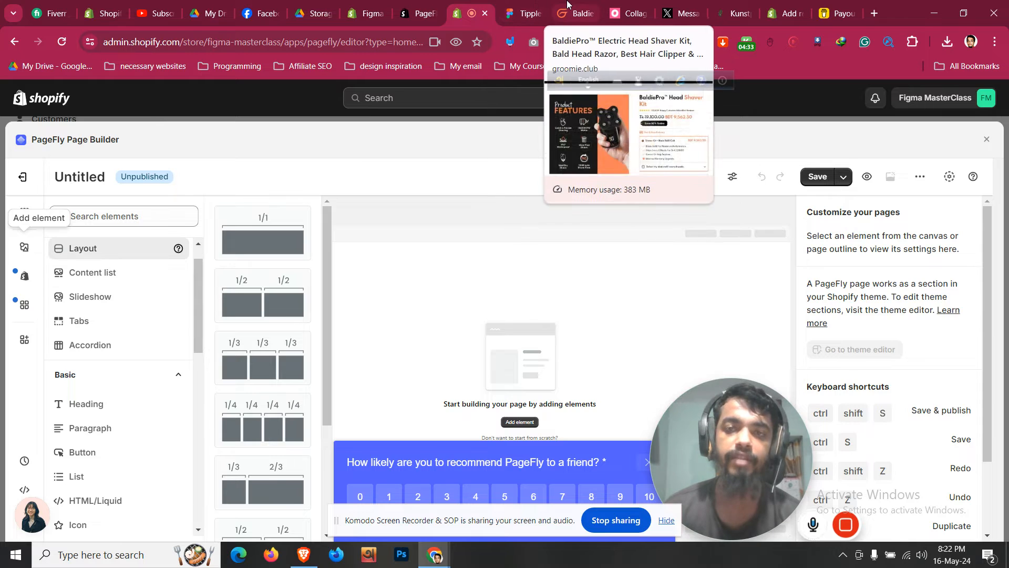
# - Switch to the BaldiePro product page on groomie.club and examine its sections down to the "Our Customer Reviews" heading
pyautogui.click(579, 13)
pyautogui.scroll(-10, 572, 284)
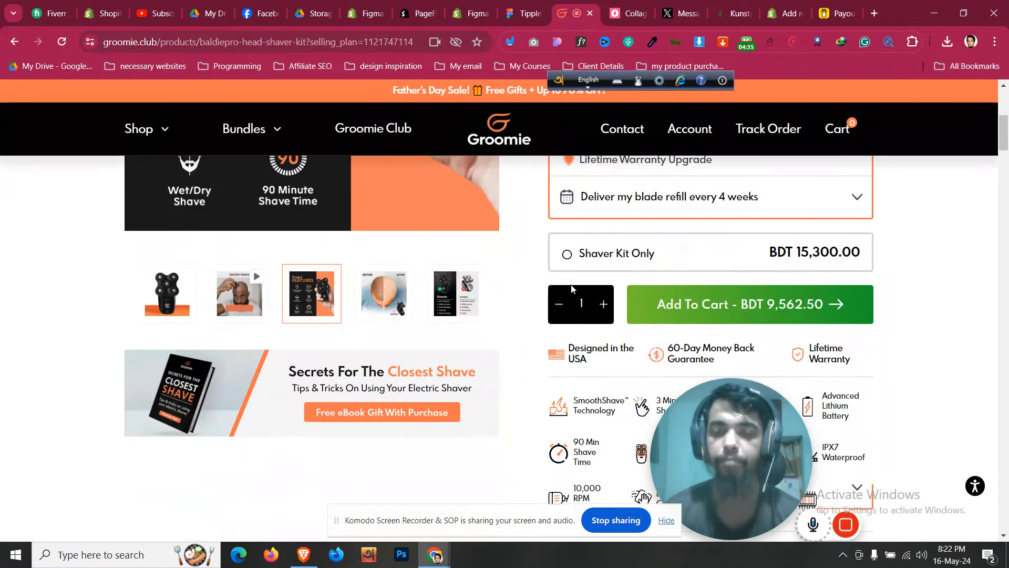
pyautogui.scroll(-8, 572, 288)
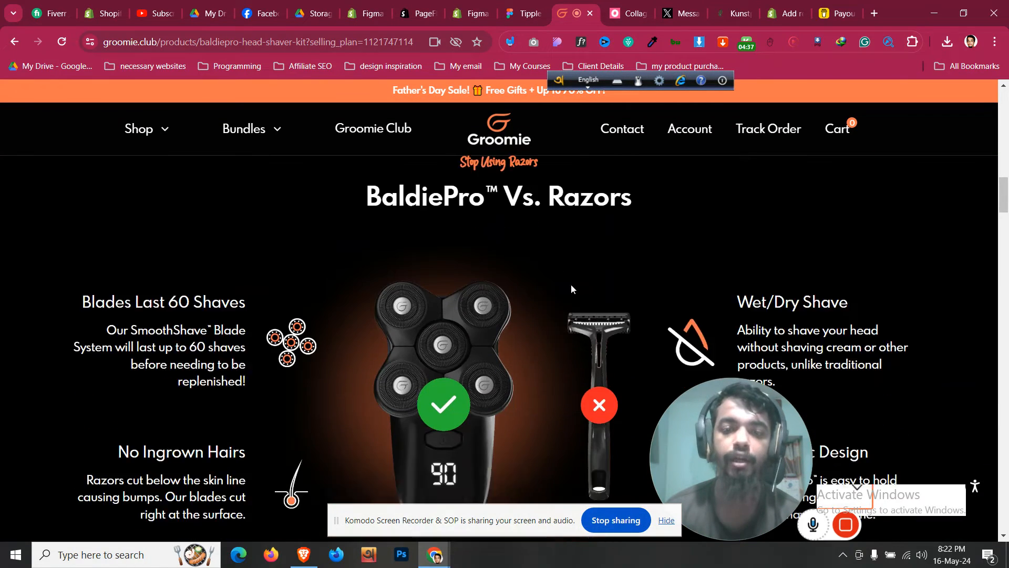
pyautogui.scroll(-10, 571, 285)
pyautogui.scroll(3, 571, 285)
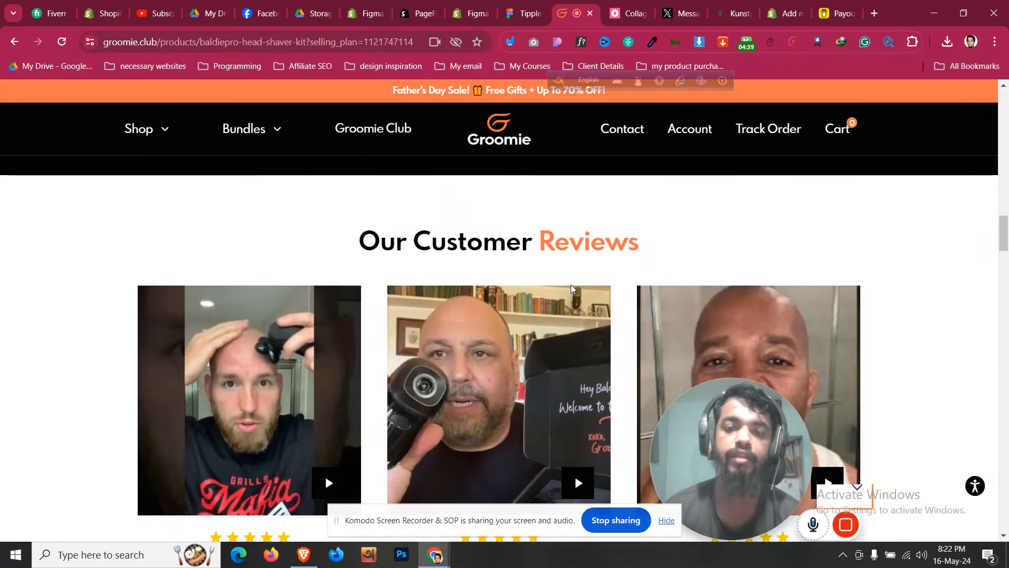
pyautogui.moveTo(361, 240); pyautogui.dragTo(641, 244)
pyautogui.scroll(-1, 364, 282)
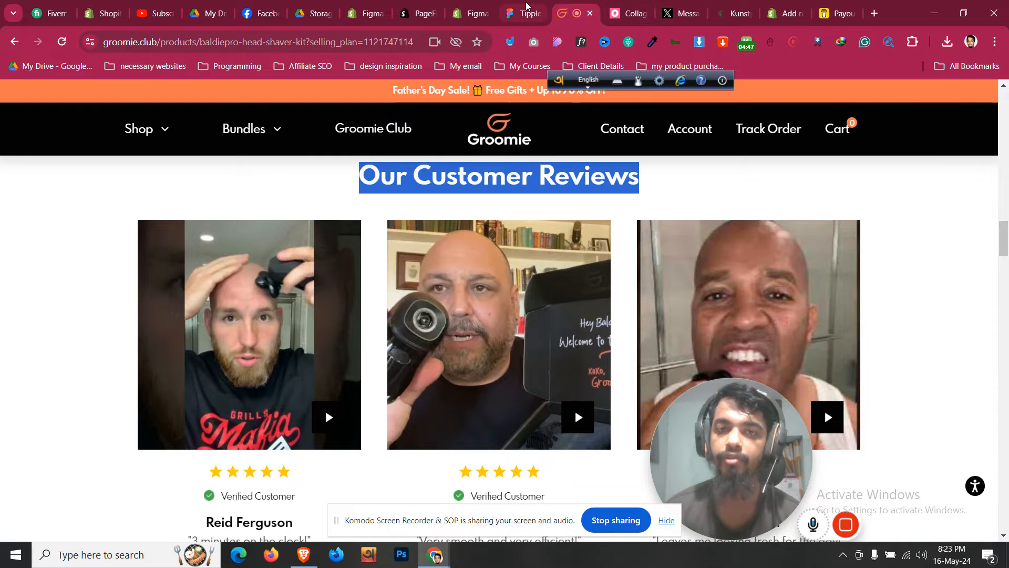
# - Place a one-column 1/1 layout on the empty PageFly canvas and hide the page outline
pyautogui.click(518, 13)
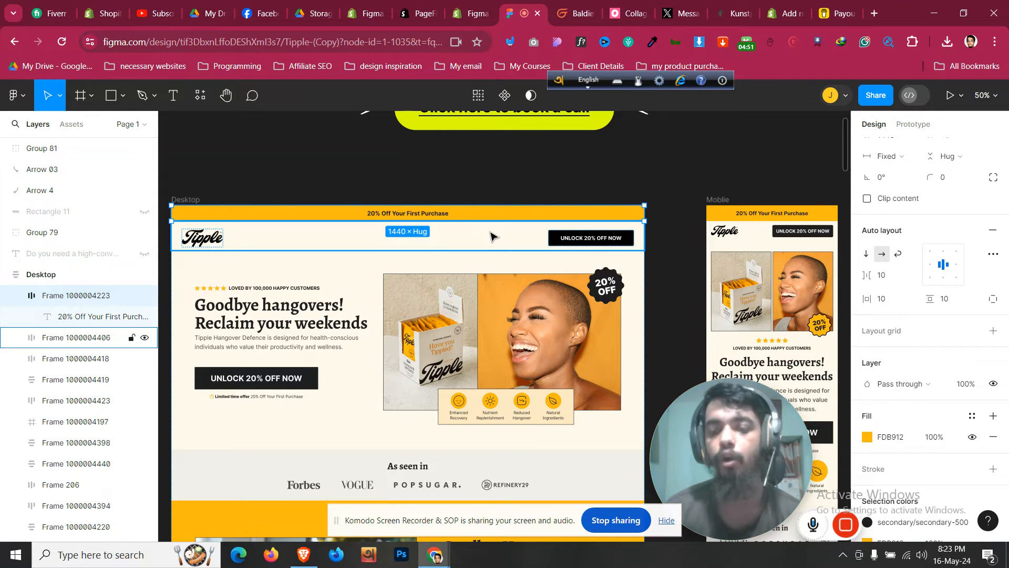
pyautogui.click(463, 7)
pyautogui.moveTo(219, 235); pyautogui.dragTo(521, 264)
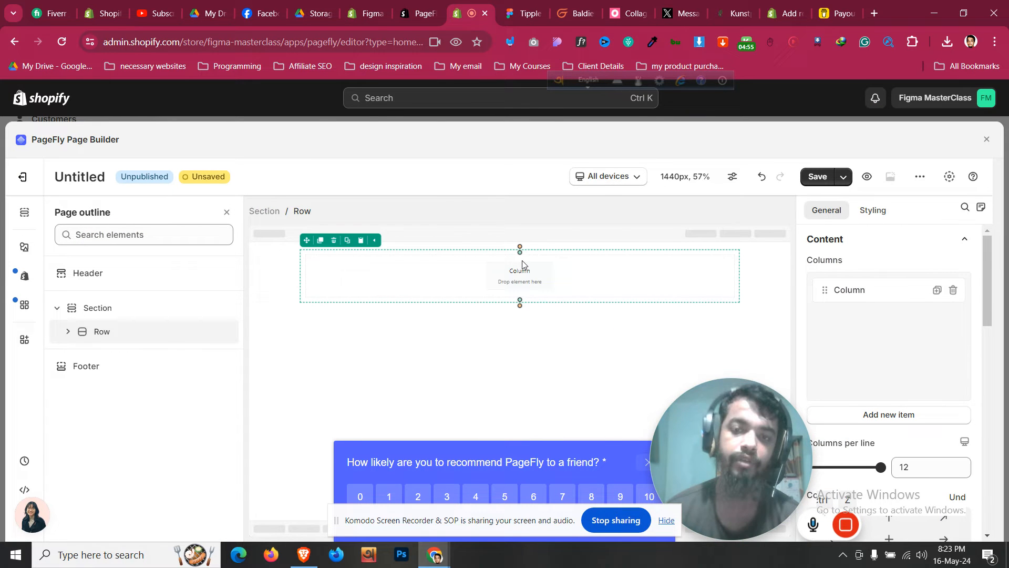
pyautogui.click(274, 254)
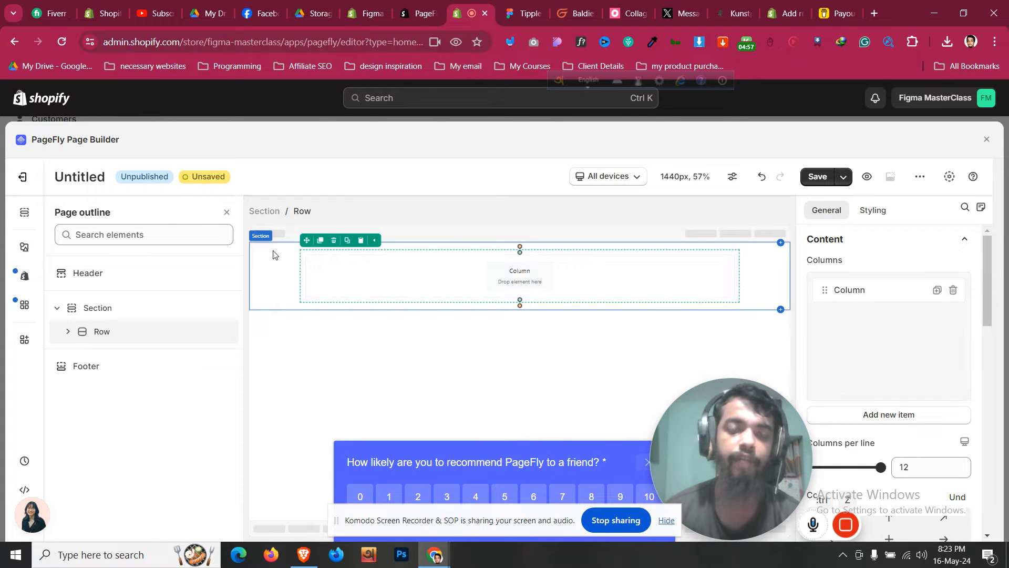
pyautogui.click(24, 212)
# - Select the column, its row and the enclosing section in turn to examine how the layout is nested
pyautogui.click(357, 293)
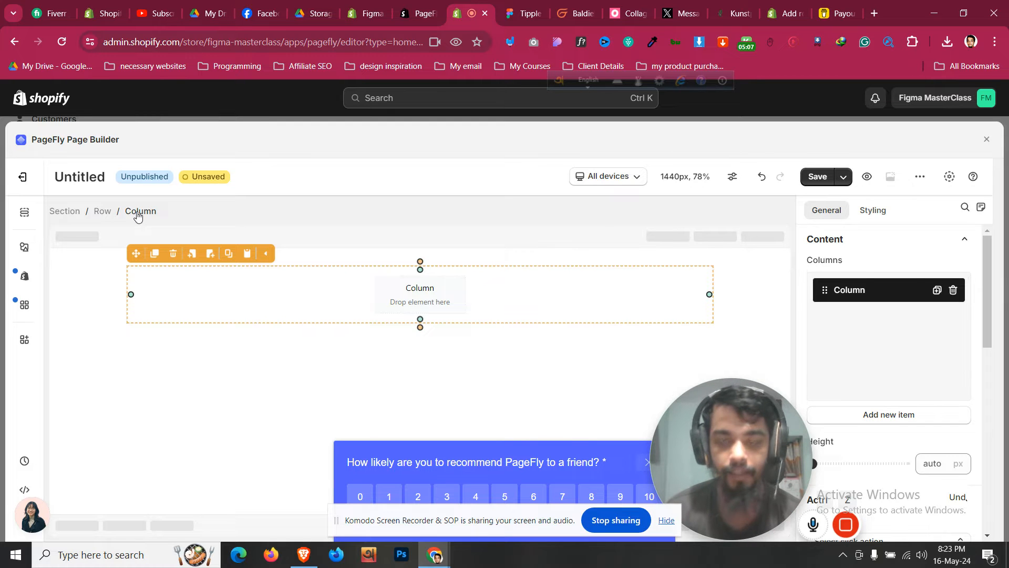
pyautogui.click(102, 212)
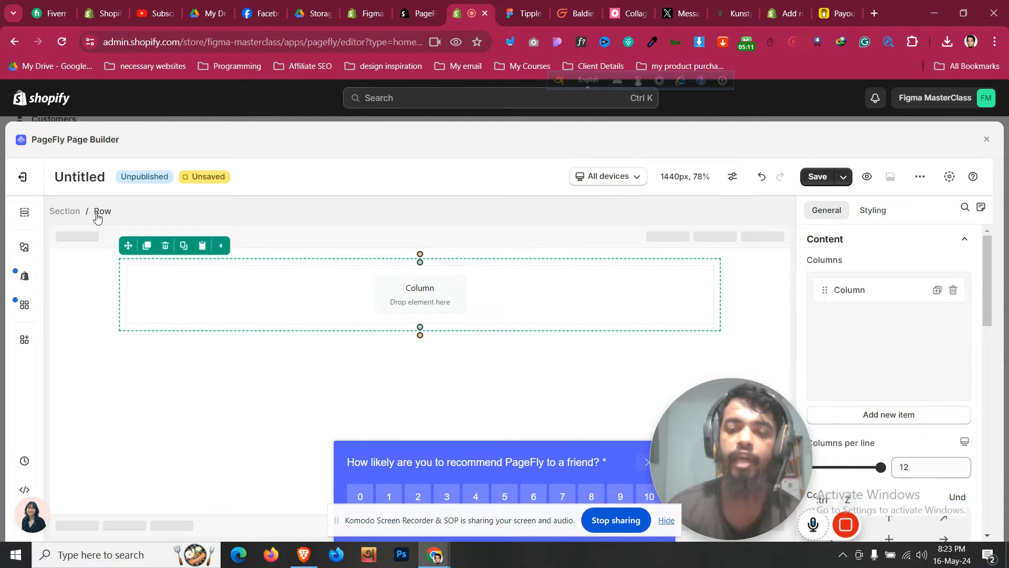
pyautogui.click(59, 212)
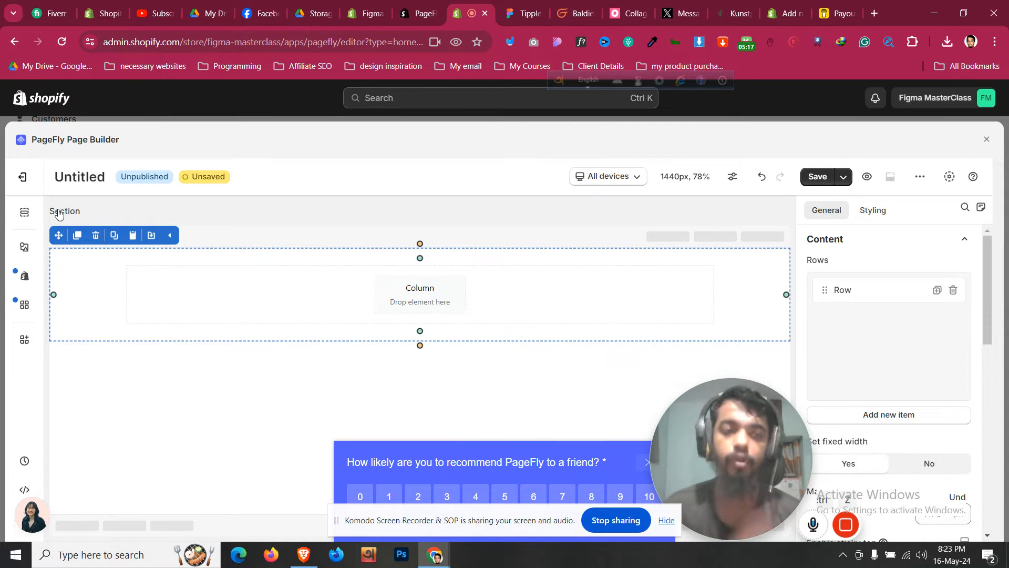
# - Set the section's max width to 1300 px and select its row to check the side spacing
pyautogui.scroll(-5, 927, 360)
pyautogui.scroll(1, 910, 329)
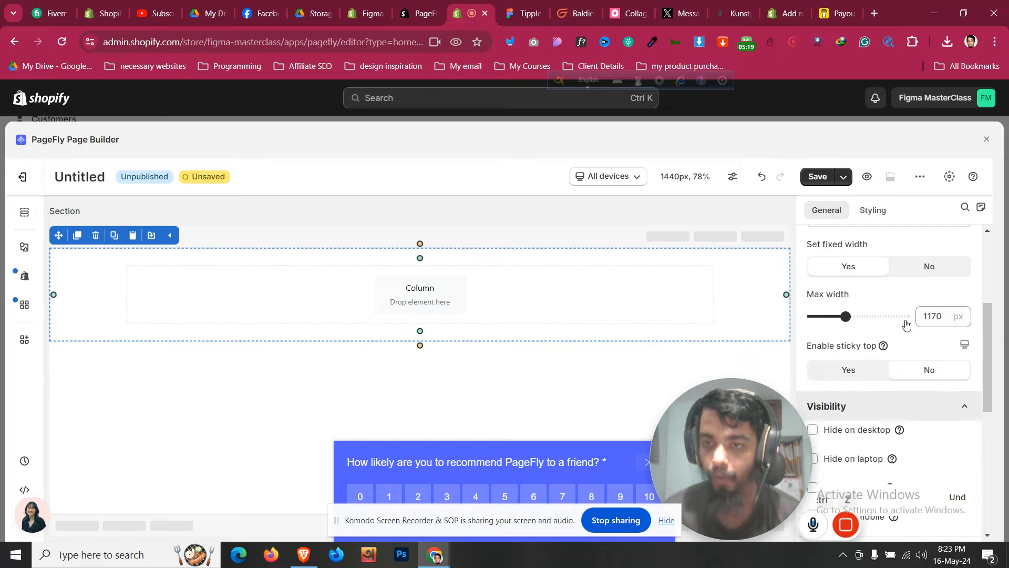
pyautogui.click(937, 318)
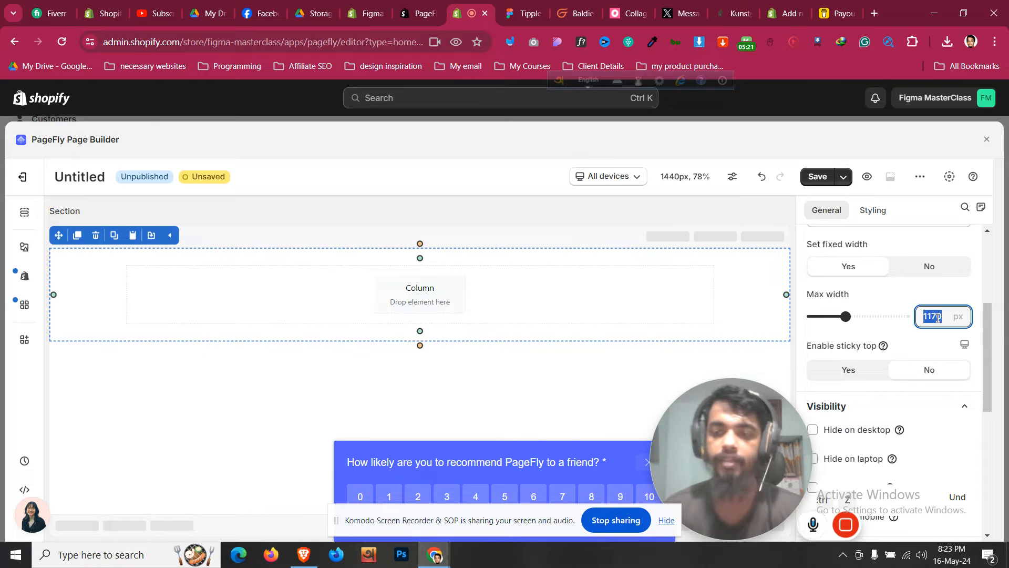
pyautogui.write('1300')
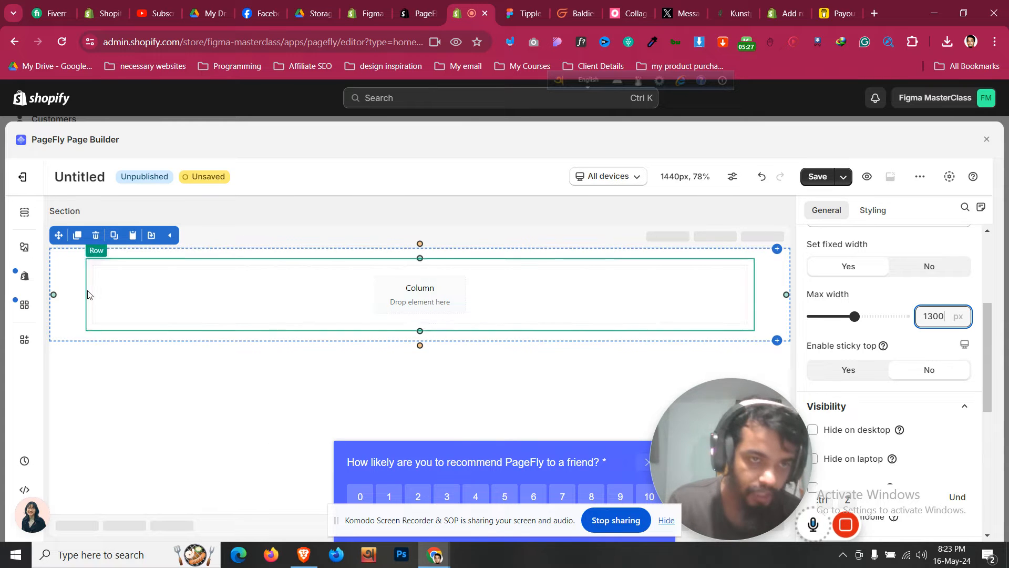
pyautogui.click(103, 269)
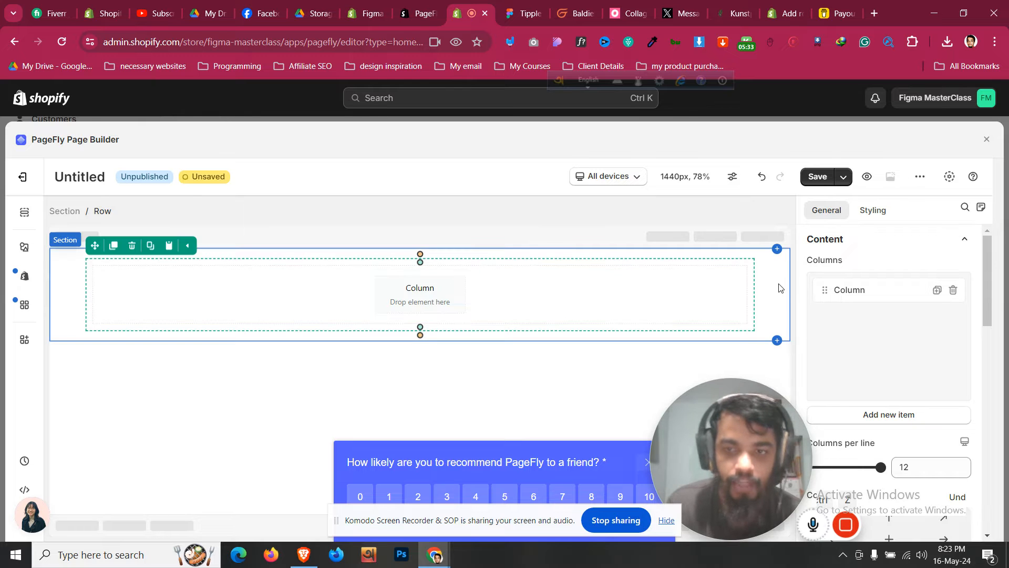
# - Copy the announcement bar's fill colour code FDB912 from the Figma design
pyautogui.click(521, 13)
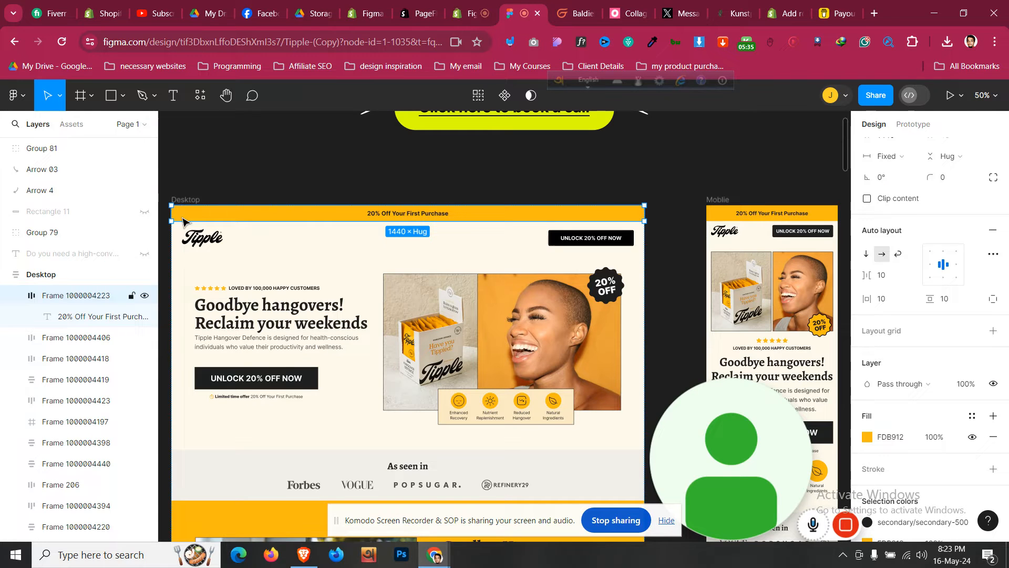
pyautogui.click(867, 437)
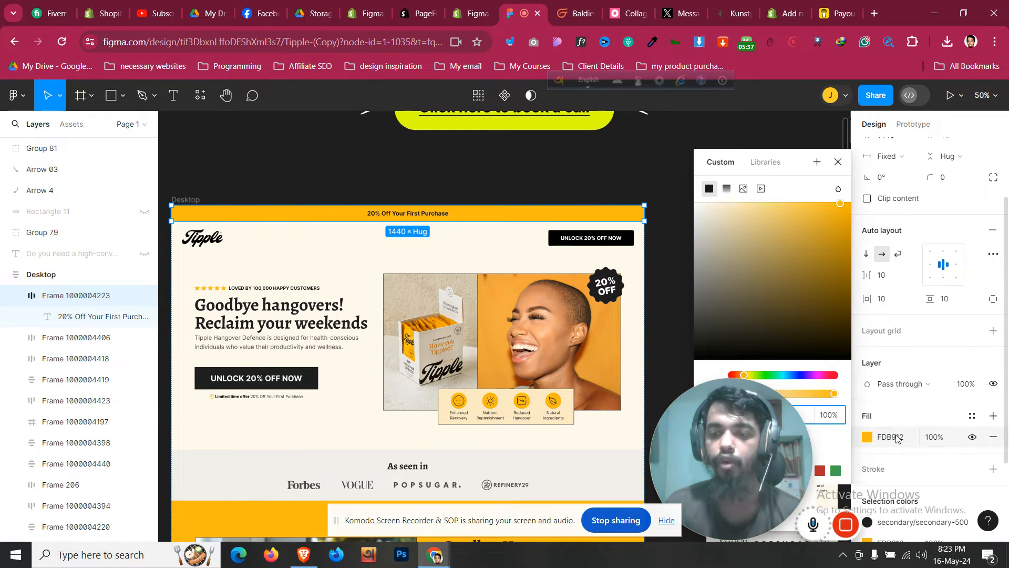
pyautogui.click(906, 437)
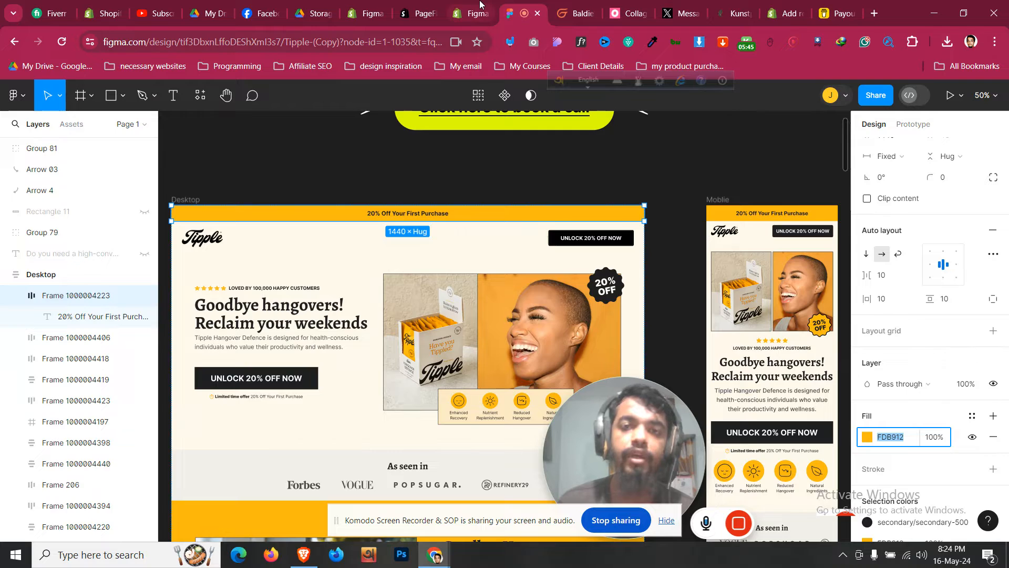
# - Set the PageFly section's background colour to the copied yellow, rgb(253, 185, 18)
pyautogui.hotkey('ctrl', 'pageup')
pyautogui.click(63, 285)
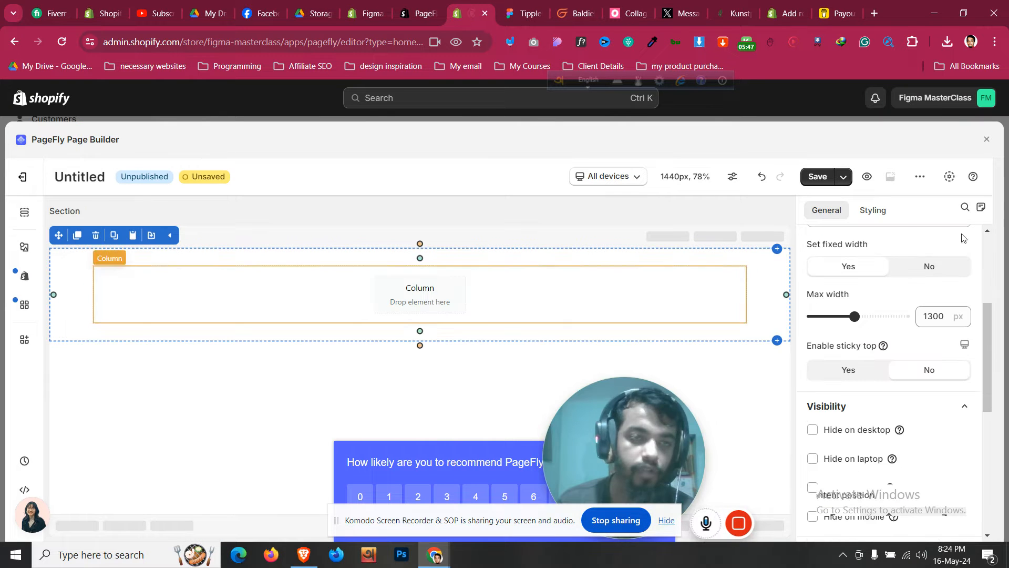
pyautogui.scroll(4, 892, 266)
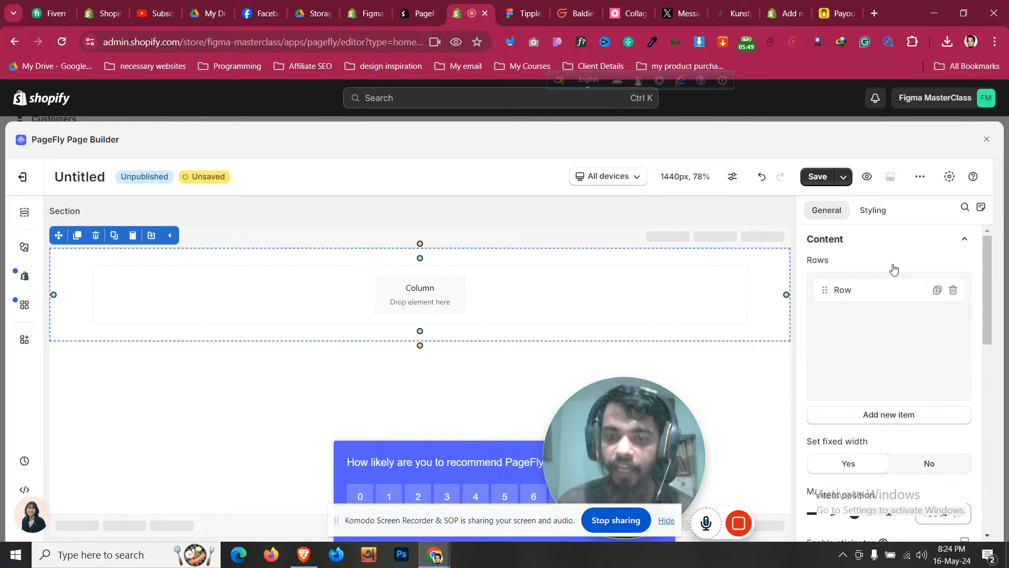
pyautogui.click(877, 215)
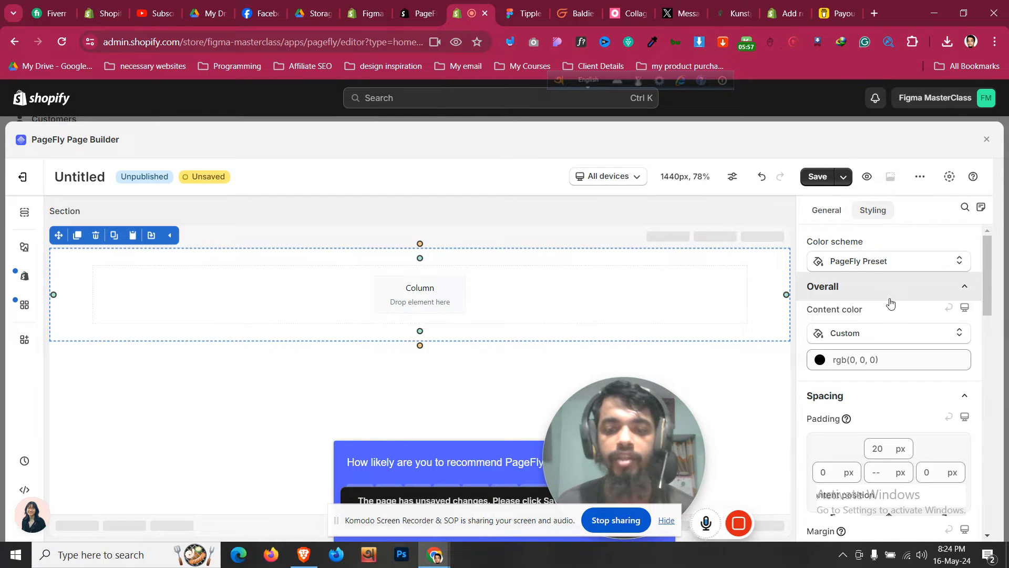
pyautogui.scroll(-6, 890, 304)
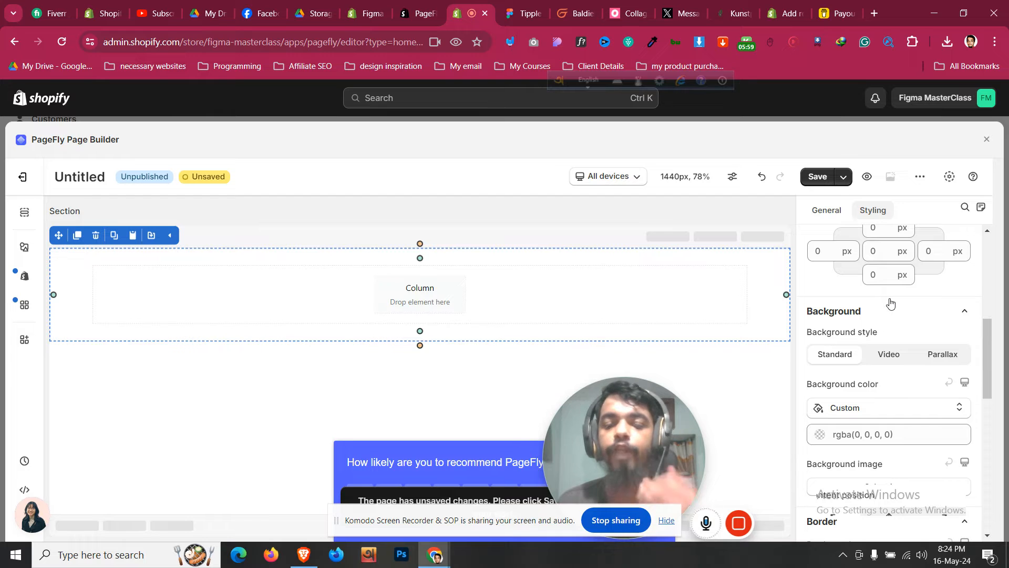
pyautogui.click(878, 432)
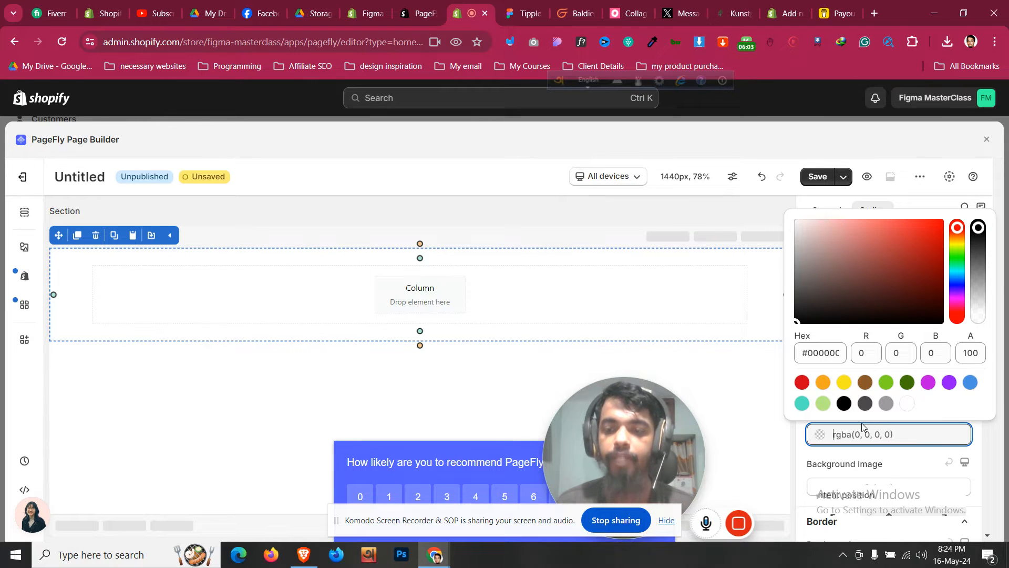
pyautogui.hotkey('ctrl', 'a')
pyautogui.write('rgb(253, 185, 18)')
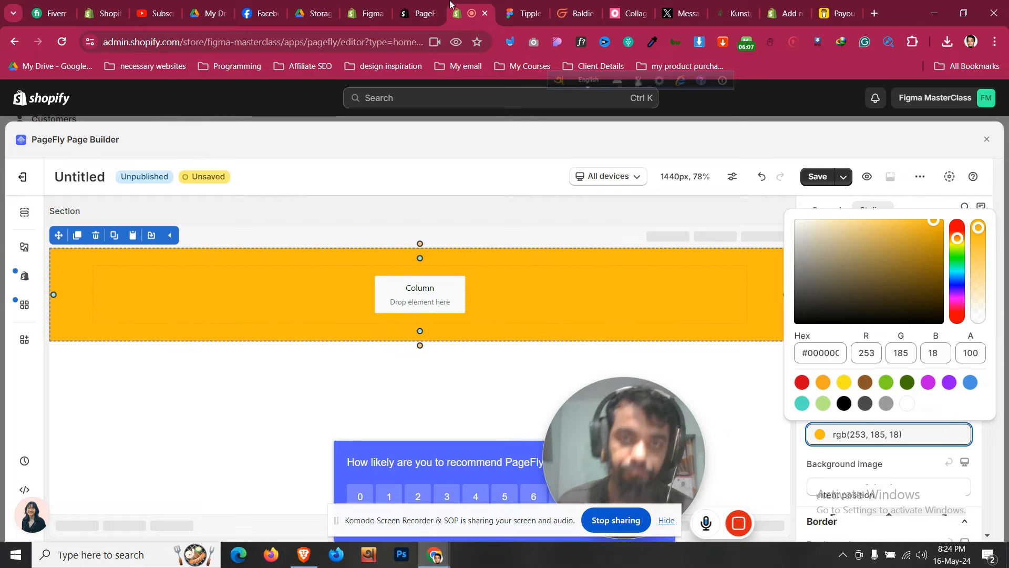
# - Add a Paragraph element to the column of the yellow section
pyautogui.click(24, 247)
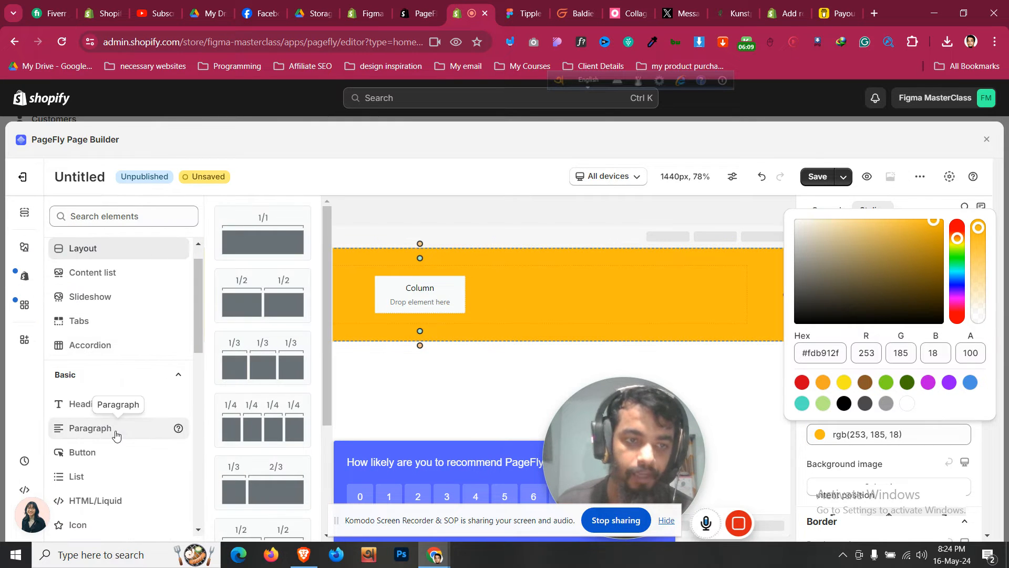
pyautogui.scroll(-1, 117, 432)
pyautogui.moveTo(271, 224); pyautogui.dragTo(418, 300)
# - Set the paragraph's margin to 0 px on all sides
pyautogui.click(877, 213)
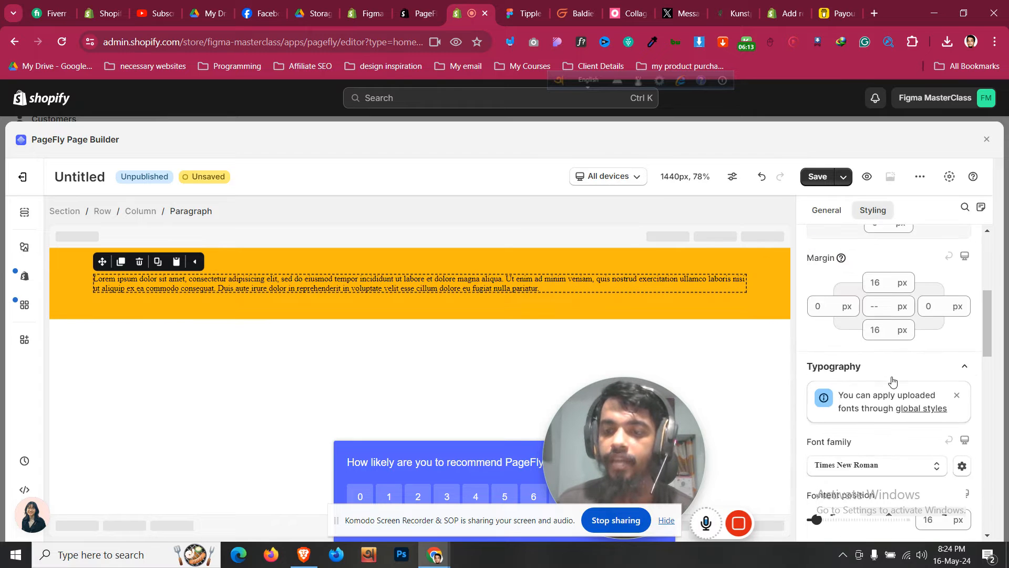
pyautogui.click(872, 304)
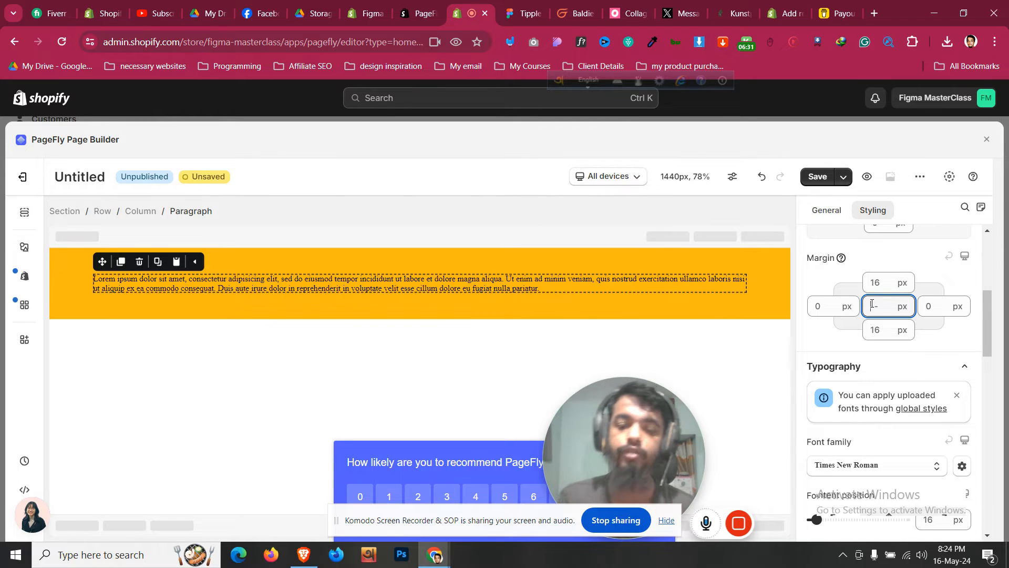
pyautogui.write('0')
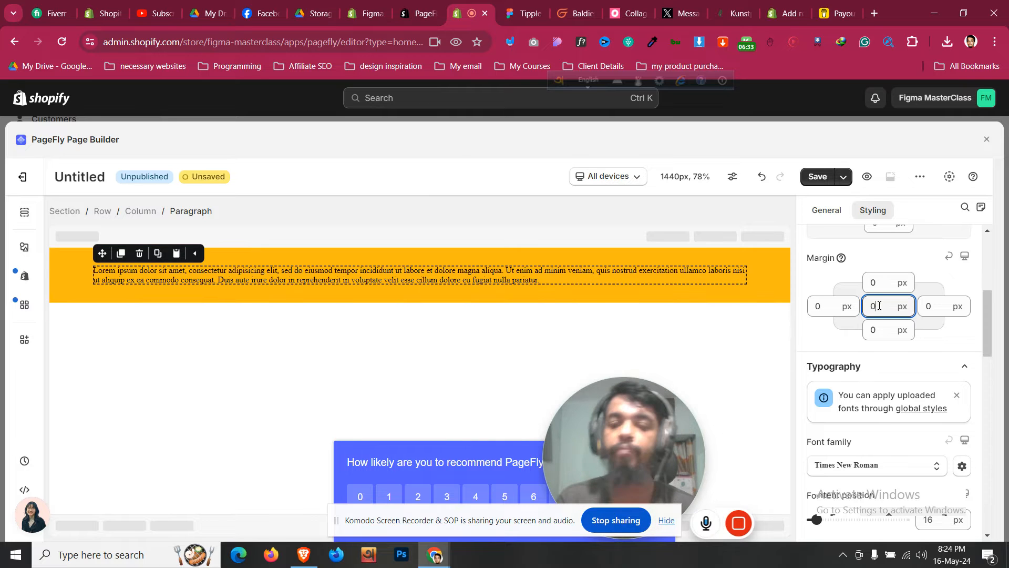
pyautogui.scroll(-1, 931, 366)
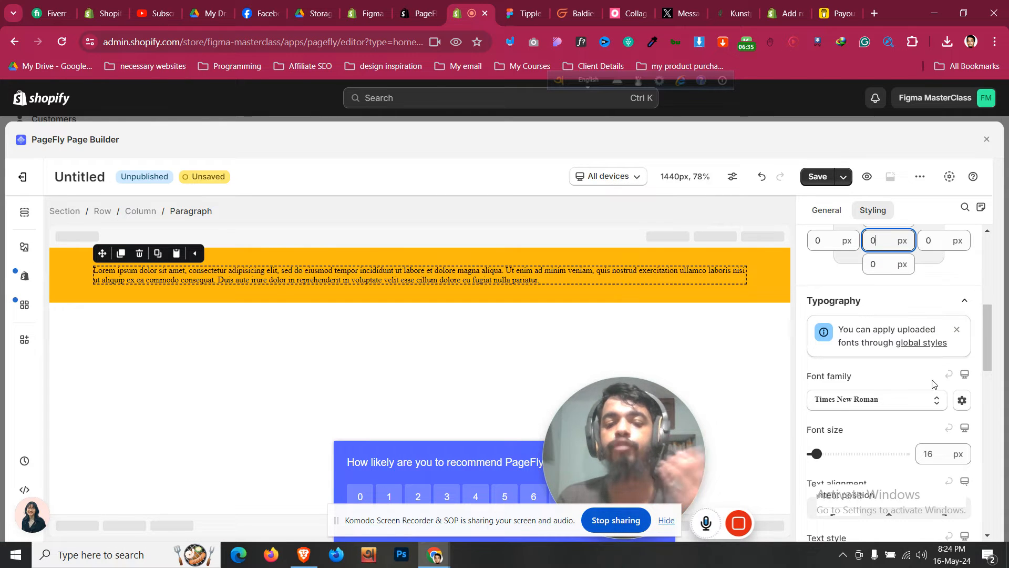
# - Add Poppins and a second Google font matching "mont" to the page's available fonts in the font manager
pyautogui.click(962, 400)
pyautogui.click(424, 220)
pyautogui.write('popp')
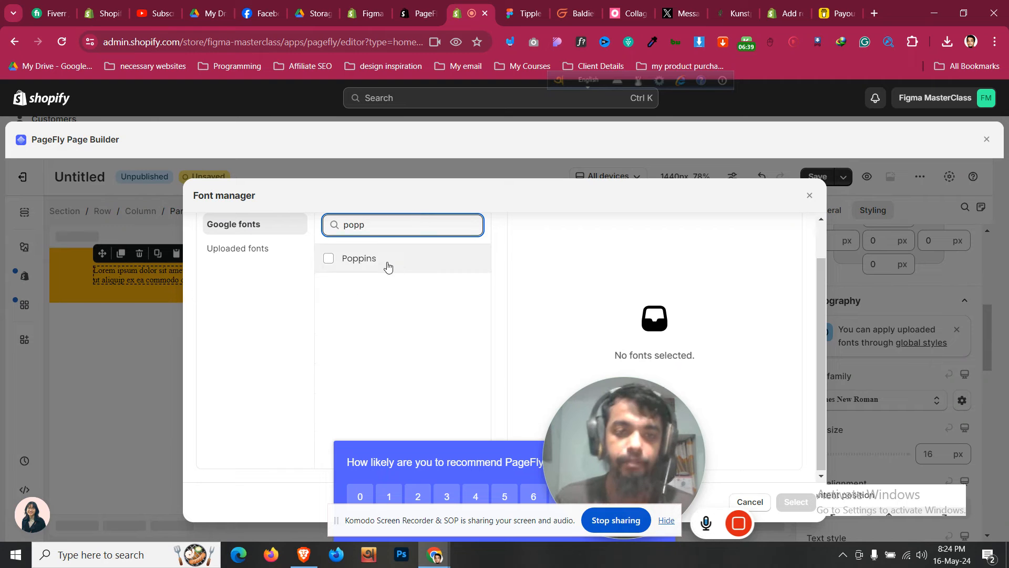
pyautogui.click(388, 266)
pyautogui.click(464, 225)
pyautogui.doubleClick(463, 226)
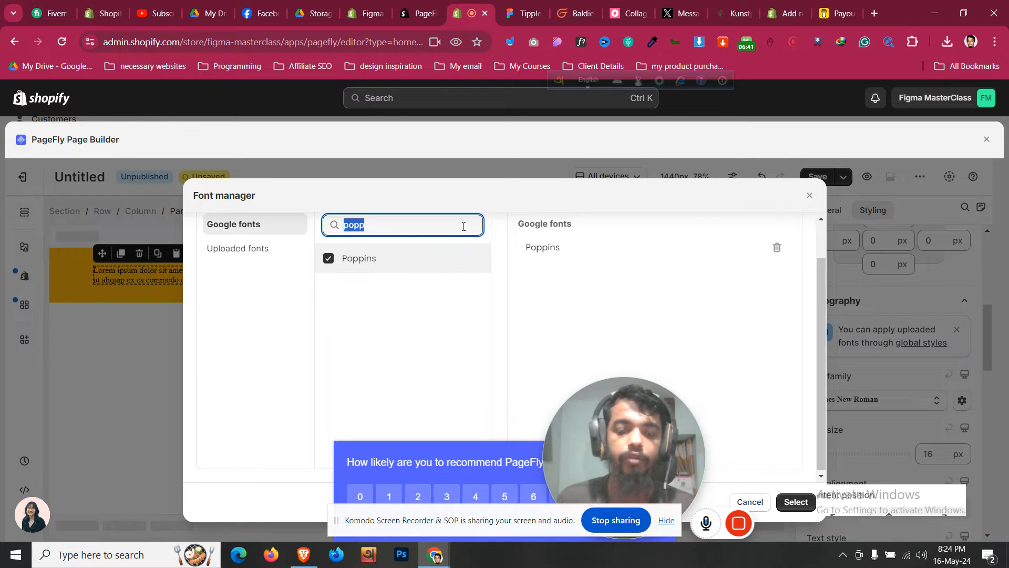
pyautogui.write('mont')
pyautogui.click(405, 329)
pyautogui.click(796, 501)
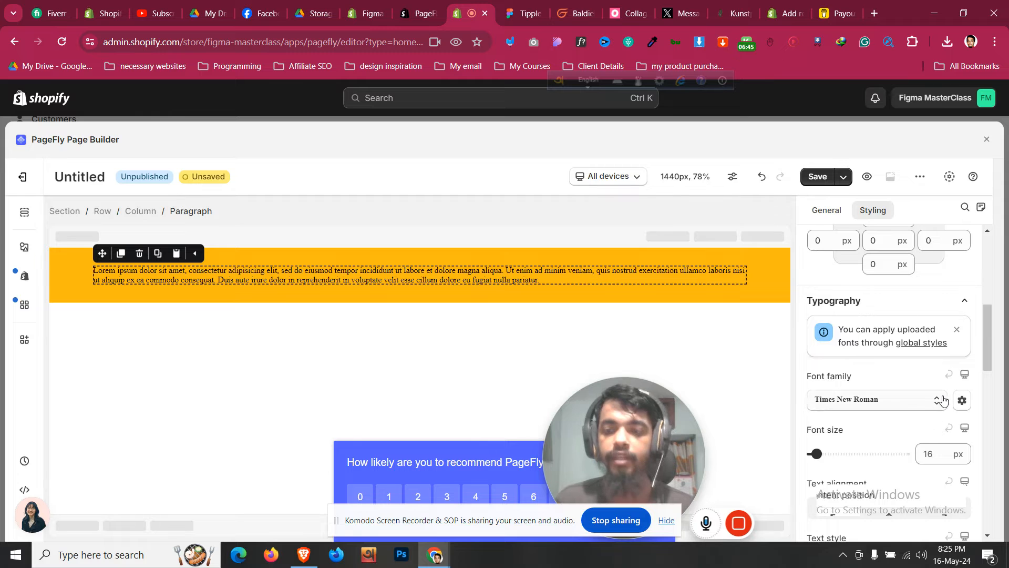
# - Set the paragraph's font family to Poppins and centre its text
pyautogui.click(936, 400)
pyautogui.click(873, 342)
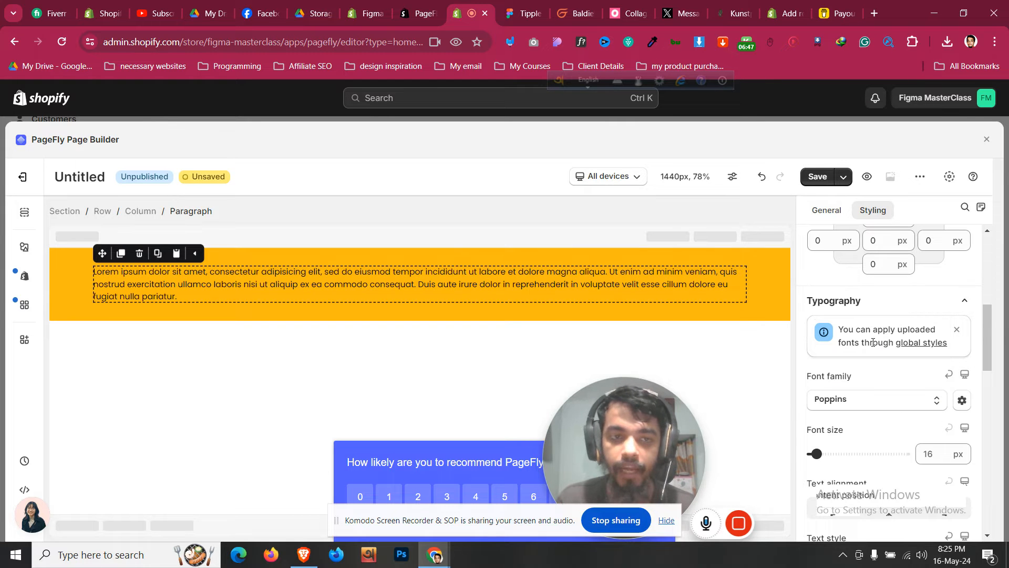
pyautogui.scroll(-3, 889, 408)
pyautogui.click(869, 376)
# - Replace the paragraph's placeholder text with "20% Off Your First Purchase" copied from the Figma announcement bar
pyautogui.click(523, 11)
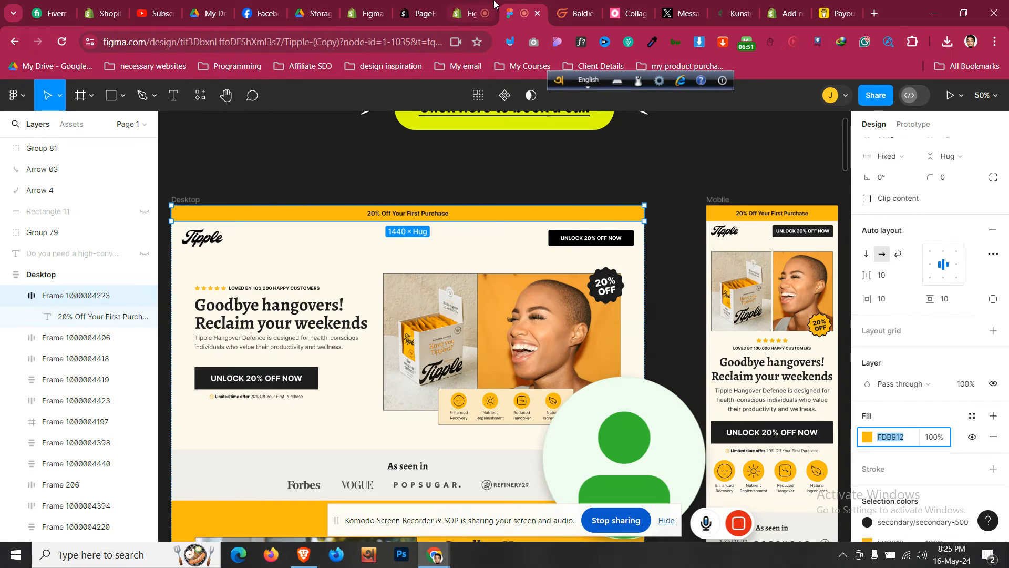
pyautogui.click(486, 10)
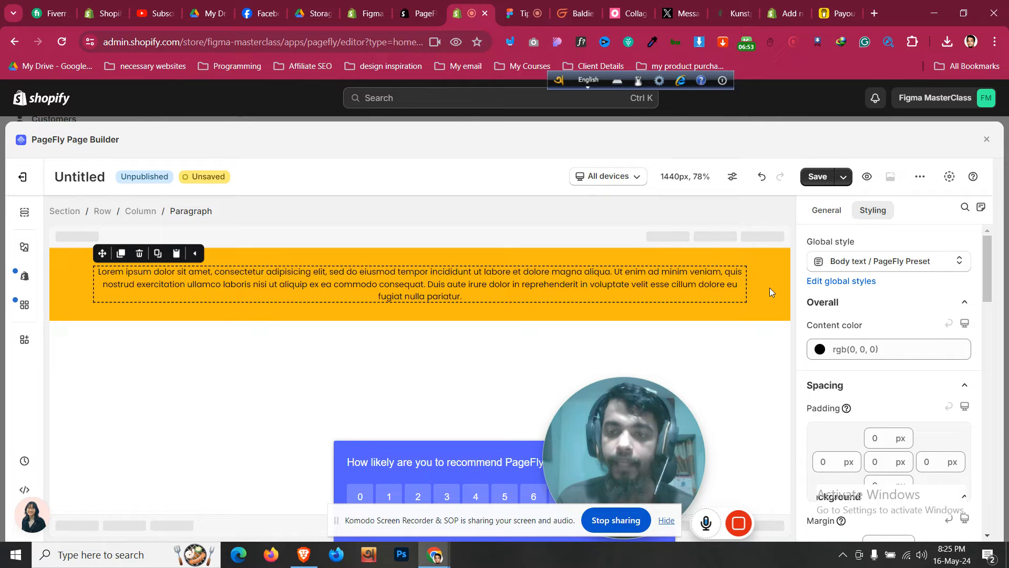
pyautogui.hotkey('ctrl', 'Tab')
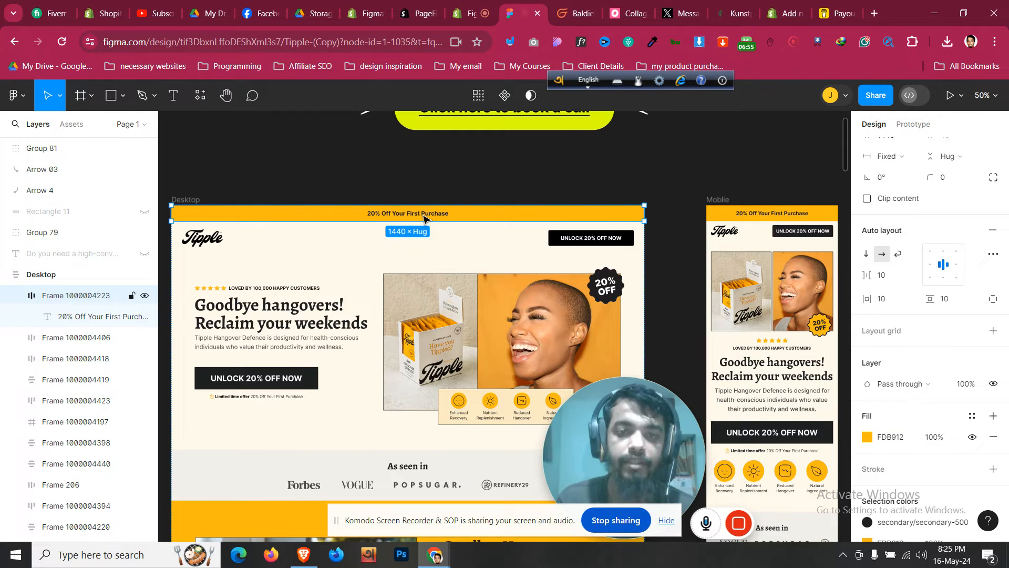
pyautogui.doubleClick(423, 218)
pyautogui.doubleClick(430, 214)
pyautogui.hotkey('ctrl', 'c')
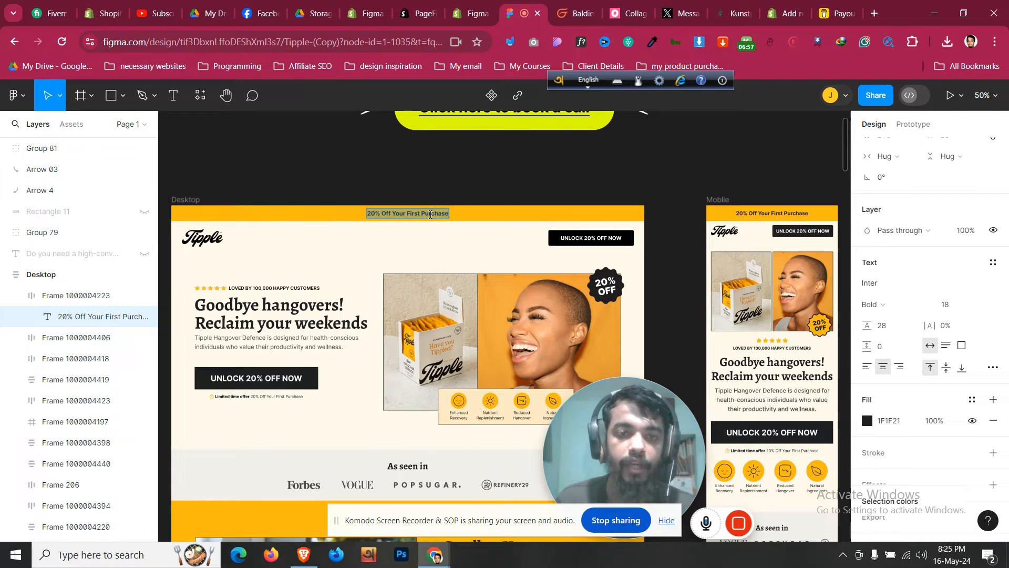
pyautogui.hotkey('ctrl', 'shift', 'Tab')
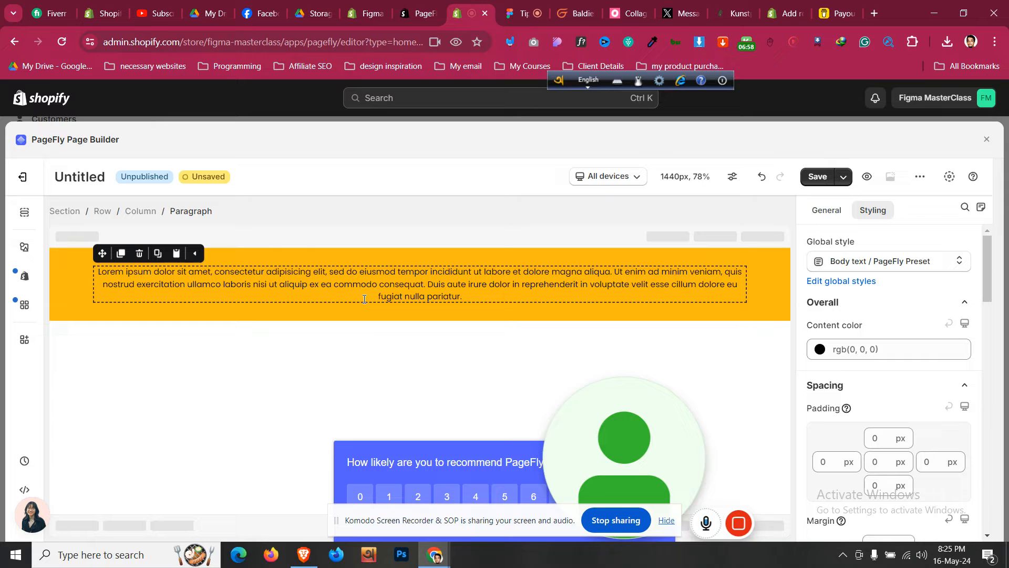
pyautogui.click(828, 211)
pyautogui.hotkey('ctrl', 'a')
pyautogui.hotkey('ctrl', 'v')
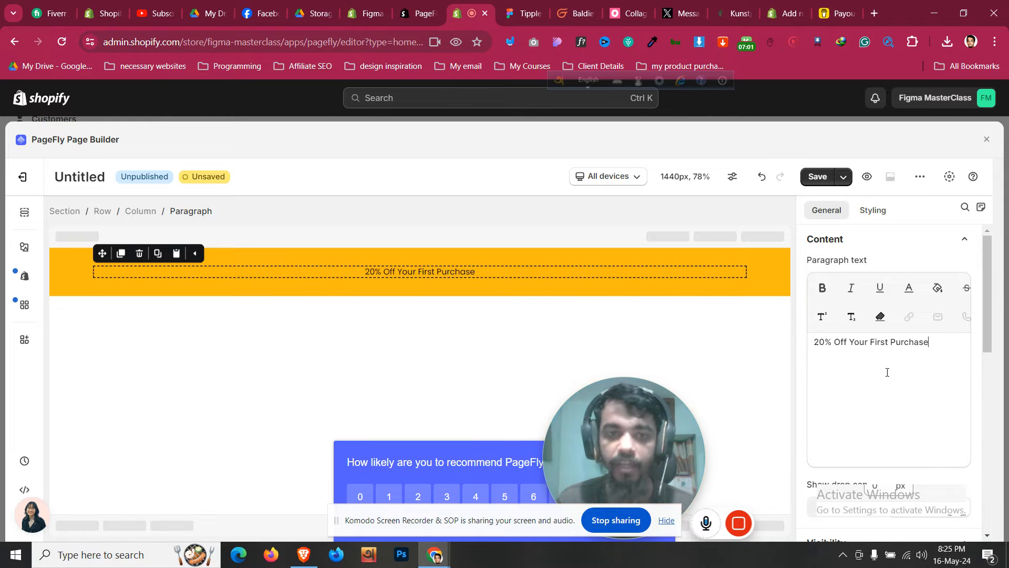
# - Copy the text colour 1F1F21 from Figma and apply it as the PageFly paragraph's content colour, rgb(31, 31, 33)
pyautogui.click(523, 13)
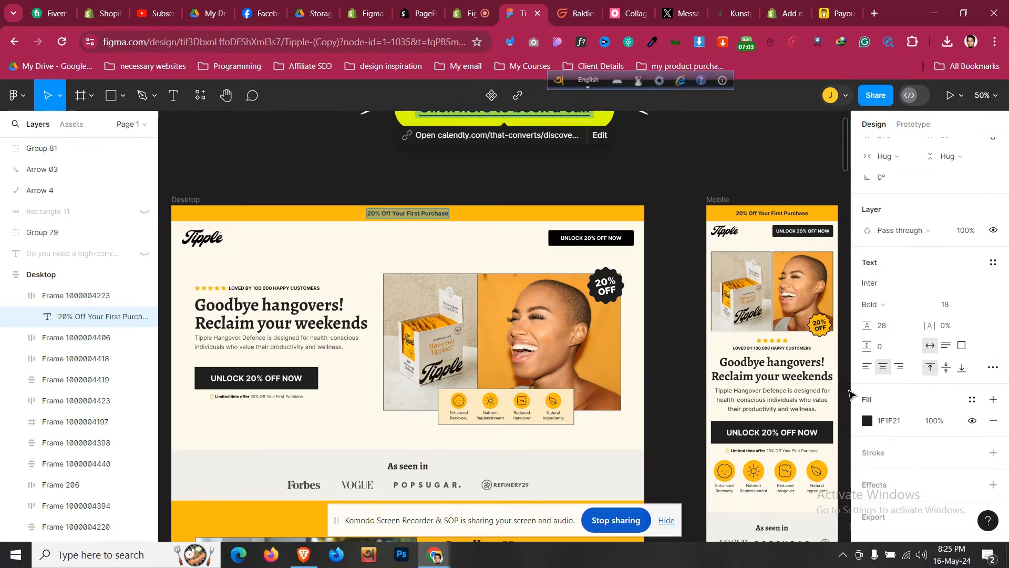
pyautogui.click(895, 427)
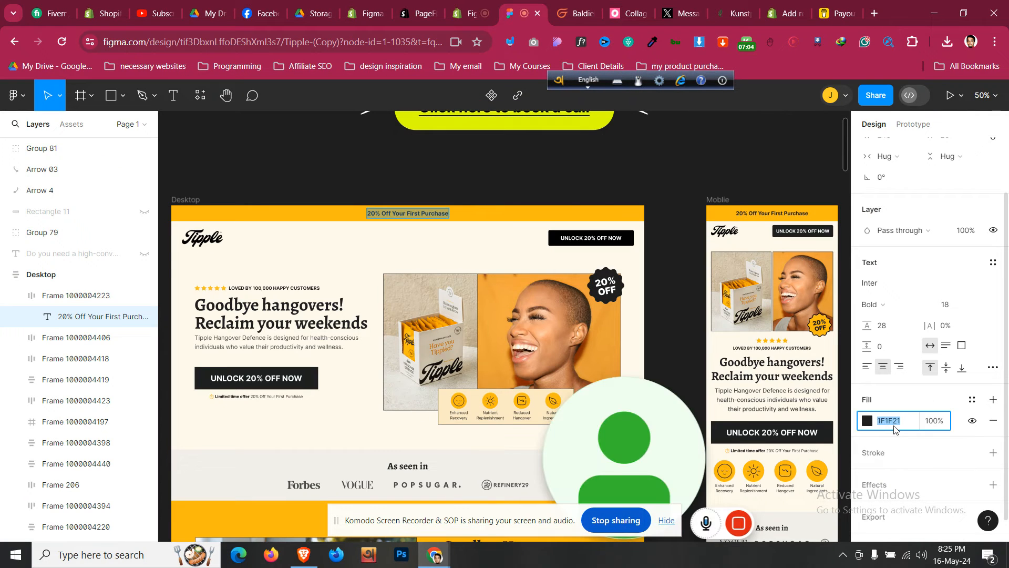
pyautogui.click(471, 13)
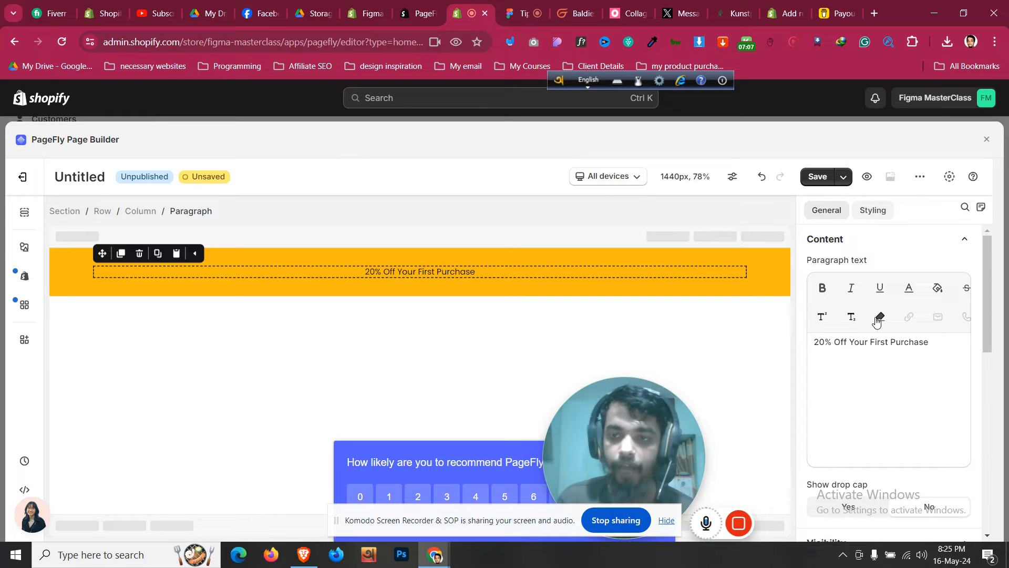
pyautogui.click(872, 210)
pyautogui.click(884, 347)
pyautogui.write('rgb(31, 31, 33)')
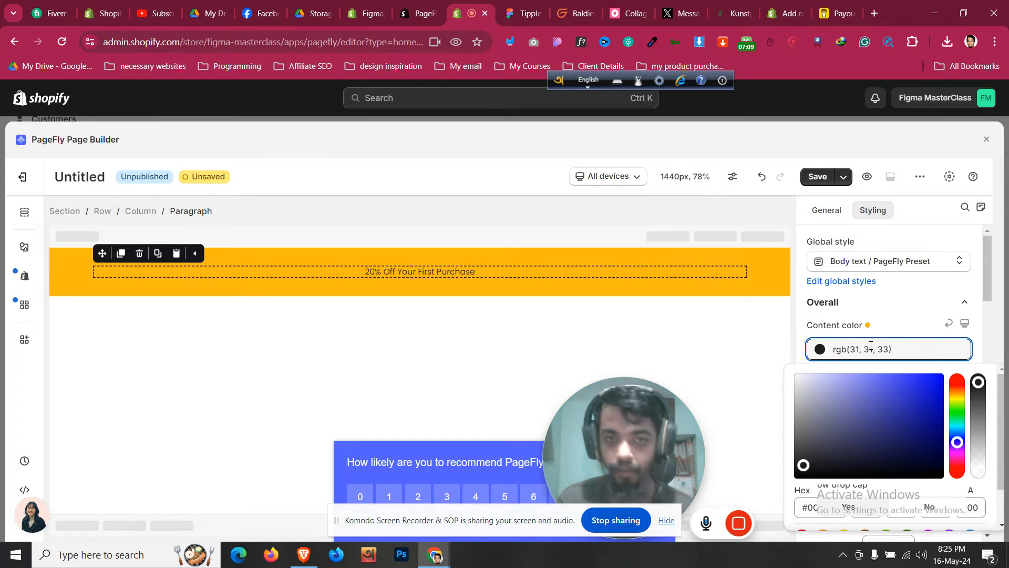
# - Set the yellow section's padding to 0 px on all sides
pyautogui.click(345, 250)
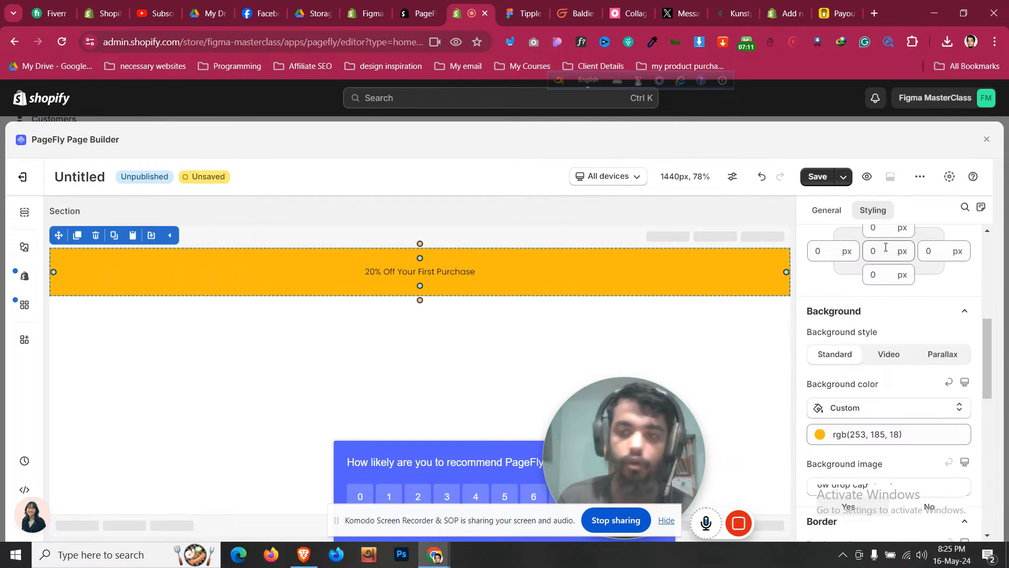
pyautogui.scroll(2, 892, 361)
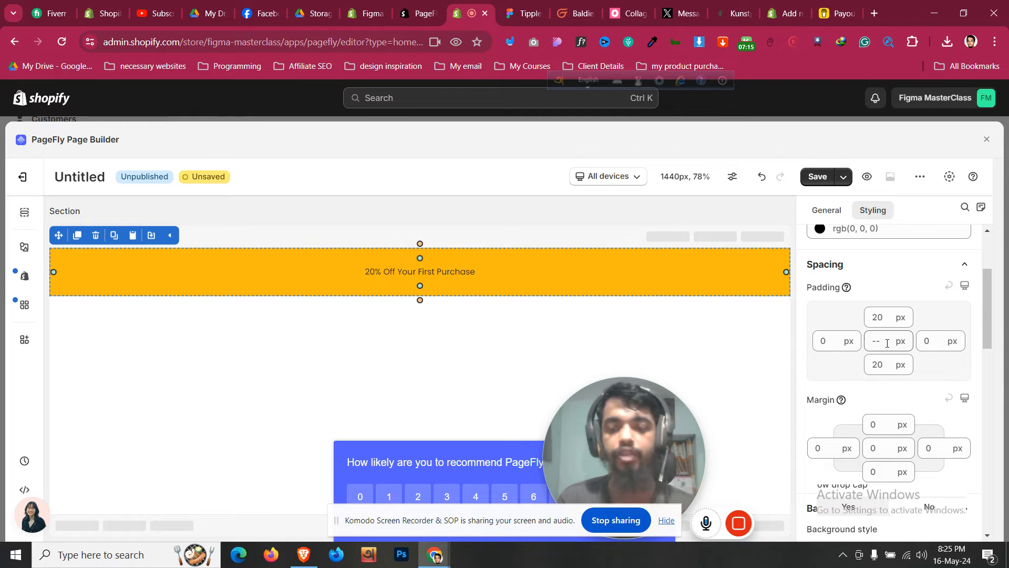
pyautogui.click(887, 343)
pyautogui.write('0')
# - Check the announcement text's typography in Figma and set the PageFly paragraph's font size to 18 px
pyautogui.hotkey('ctrl', 'Tab')
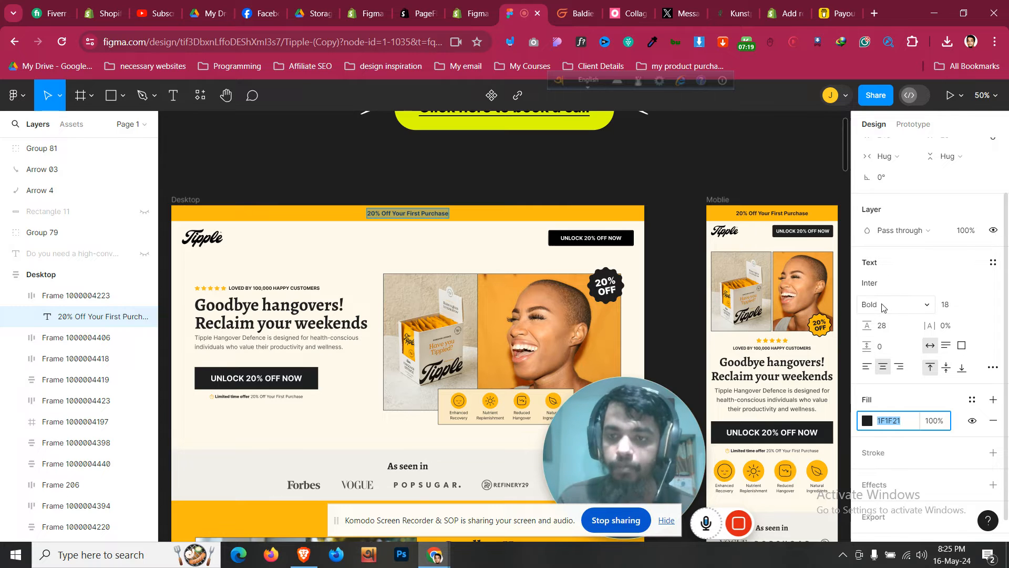
pyautogui.click(465, 13)
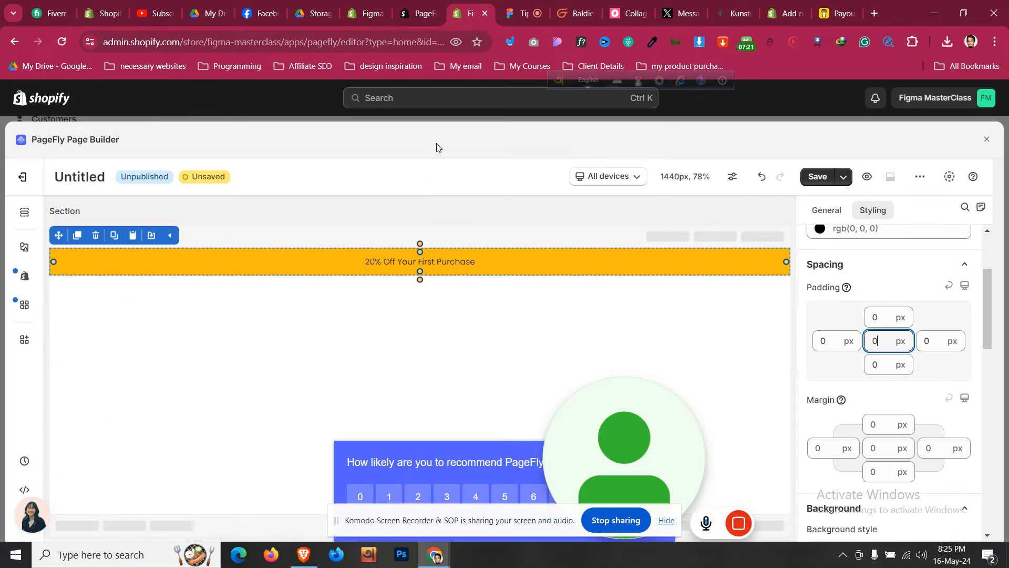
pyautogui.click(436, 256)
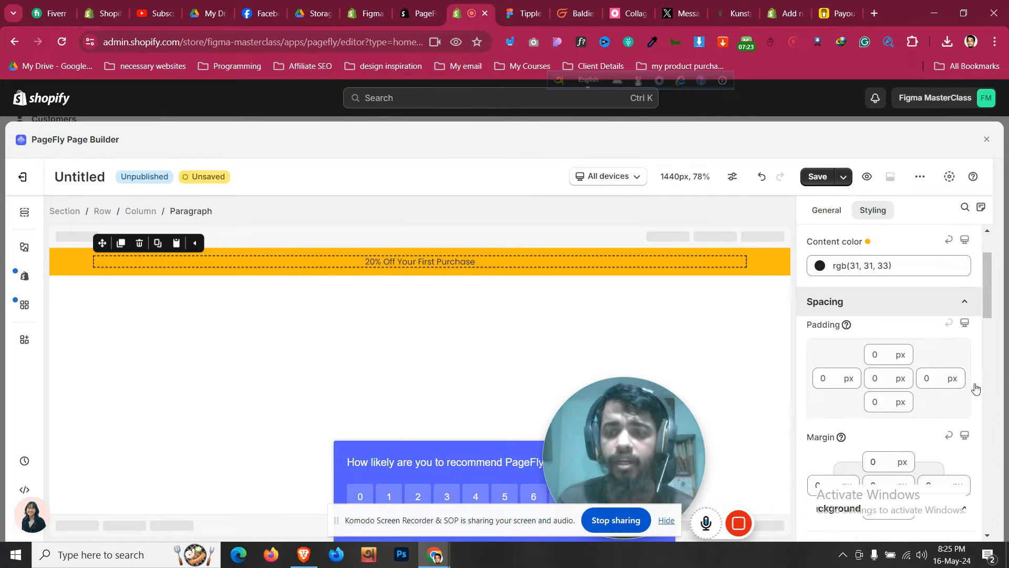
pyautogui.scroll(-5, 900, 361)
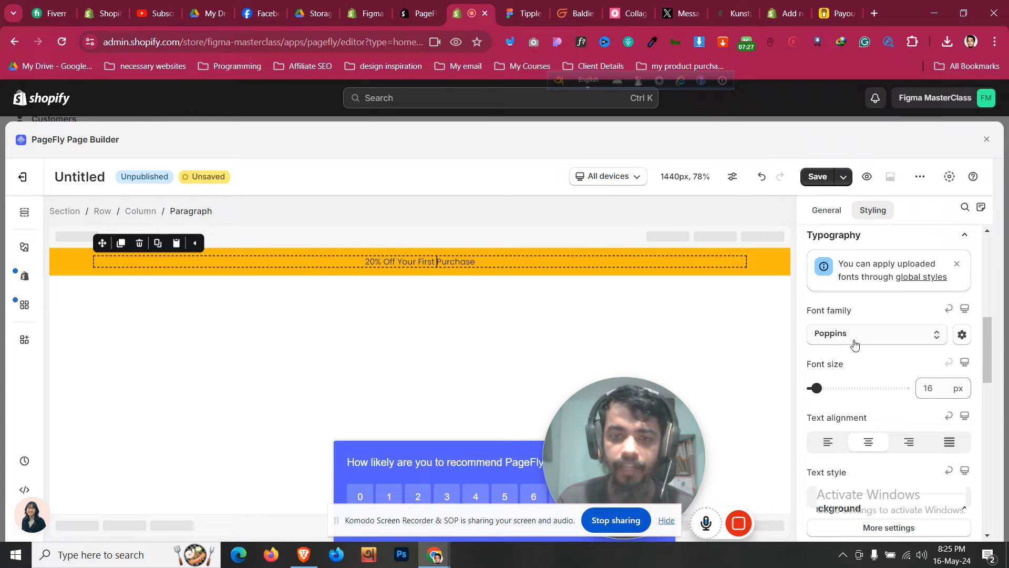
pyautogui.click(523, 13)
pyautogui.click(459, 5)
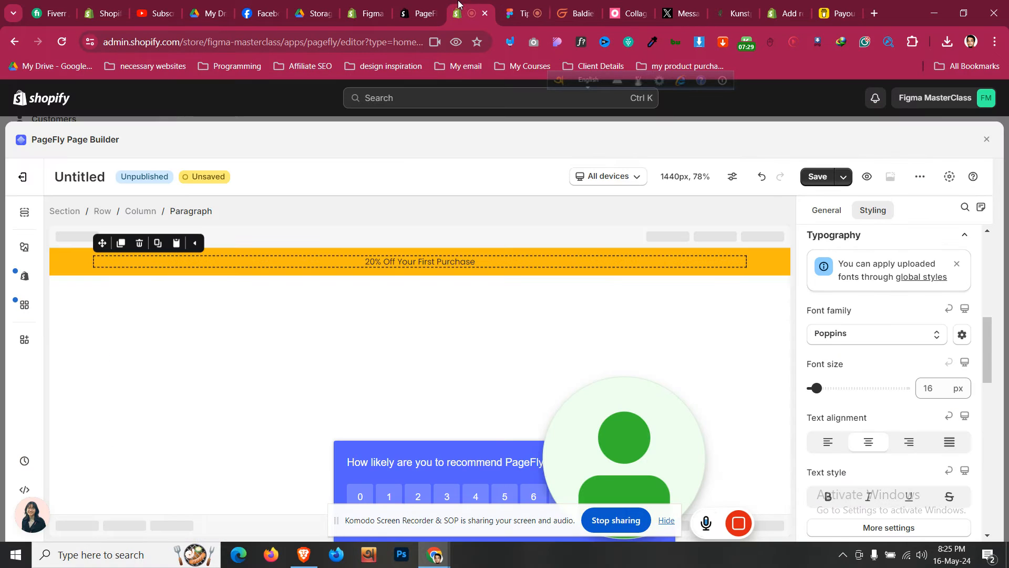
pyautogui.doubleClick(939, 392)
pyautogui.write('18')
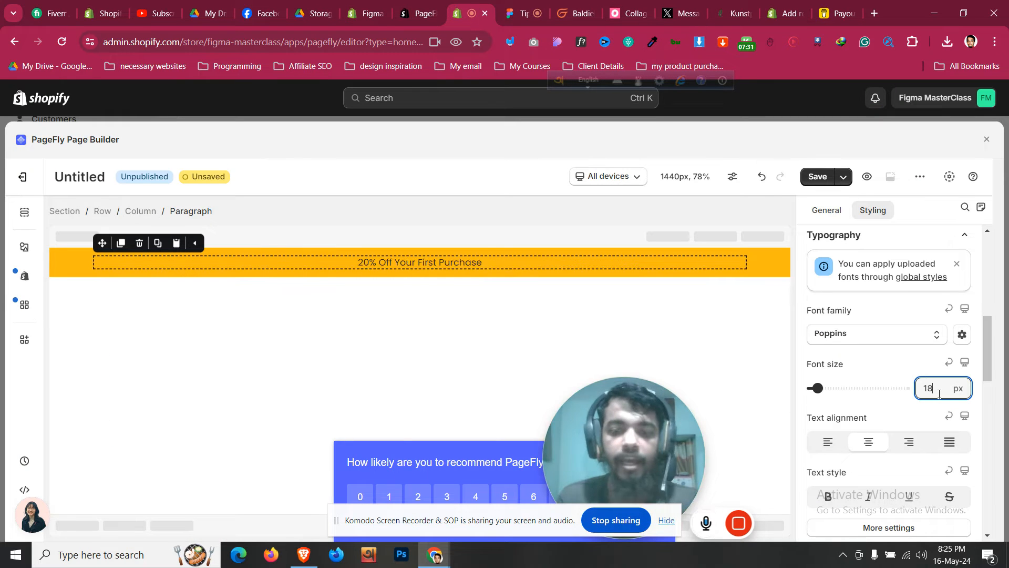
# - Set the announcement paragraph's font weight to Bold
pyautogui.scroll(-1, 911, 468)
pyautogui.click(911, 467)
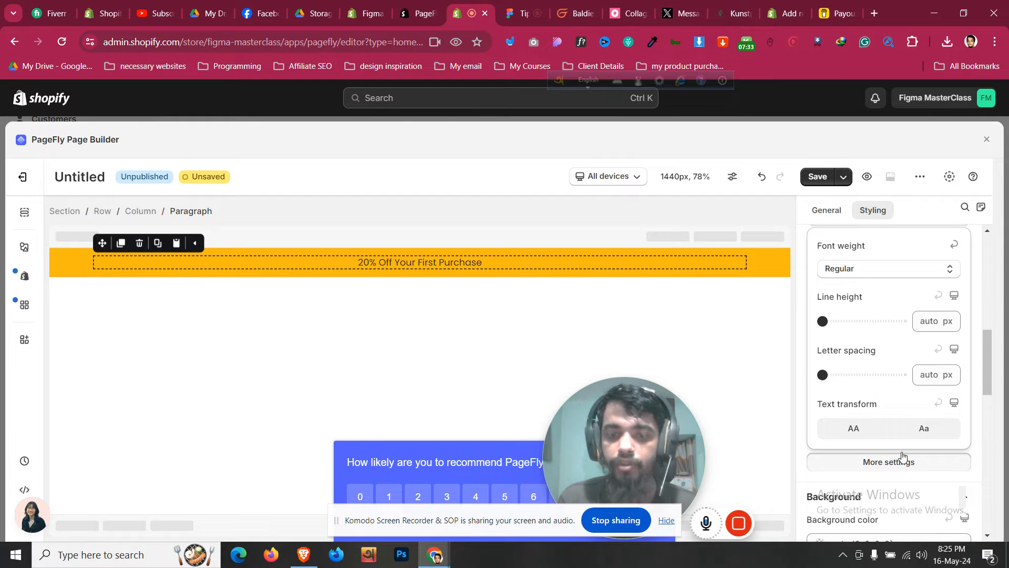
pyautogui.click(875, 273)
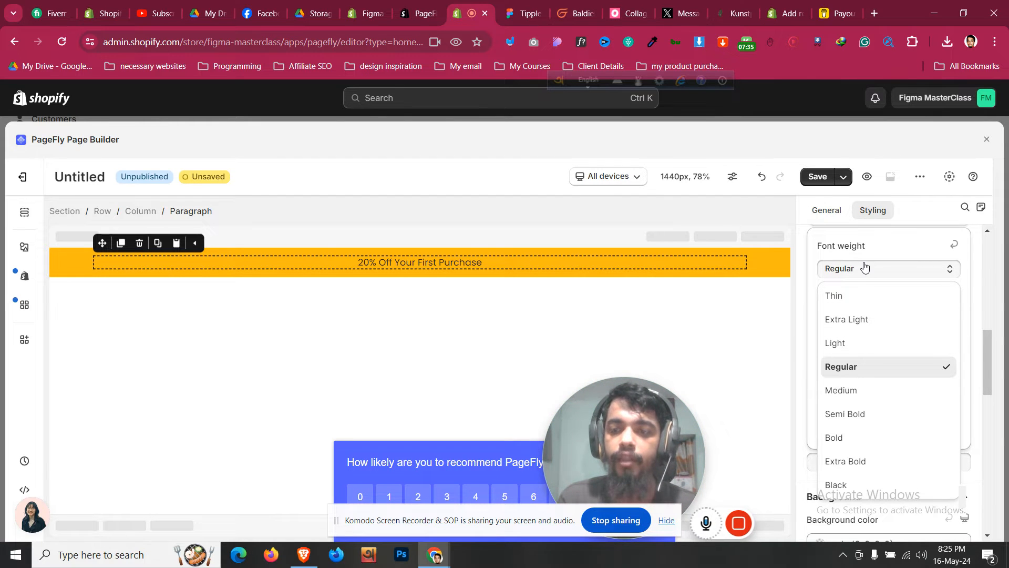
pyautogui.click(835, 439)
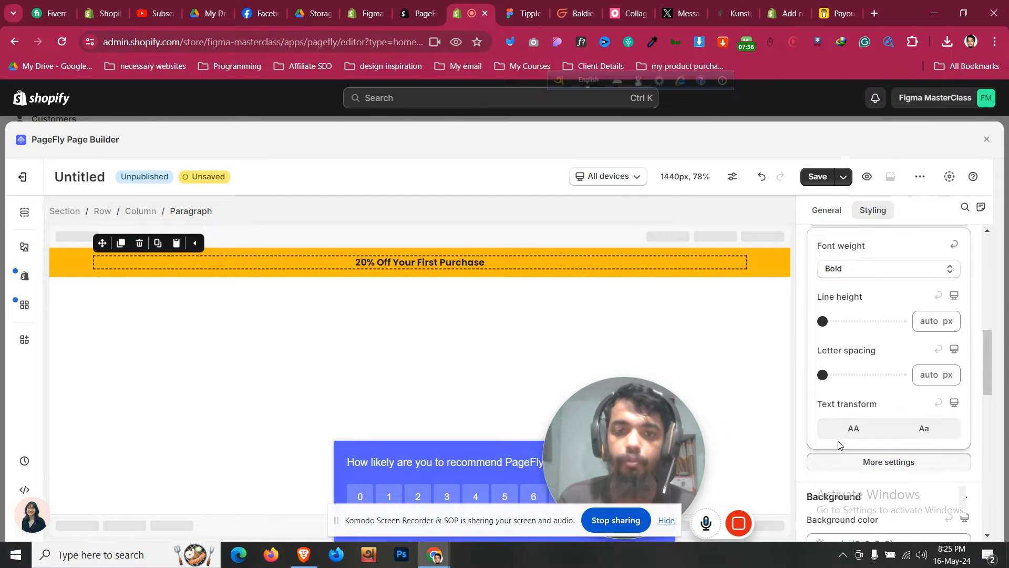
# - Compare the selected PageFly section with the announcement bar in the Figma design
pyautogui.click(68, 259)
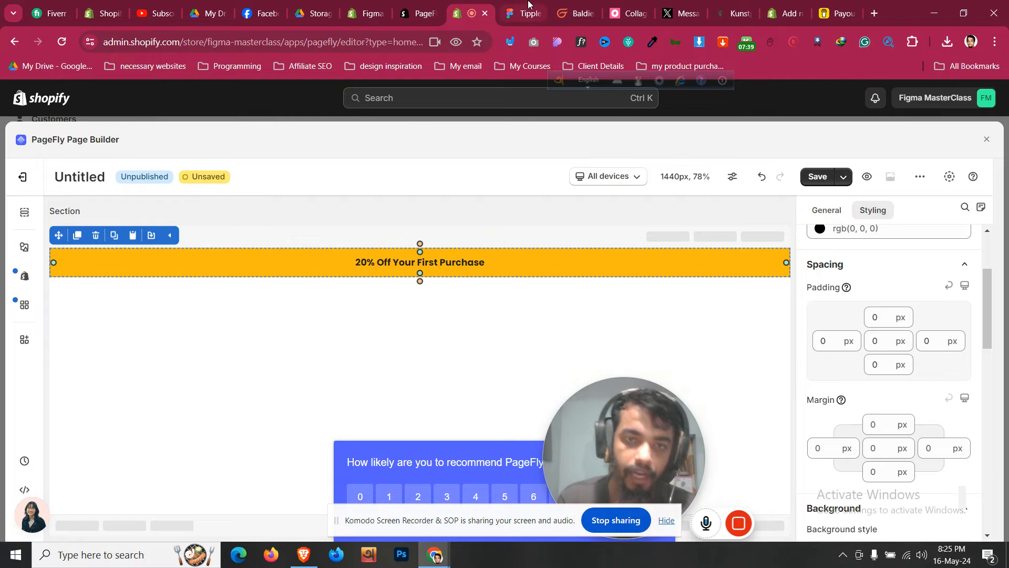
pyautogui.click(529, 6)
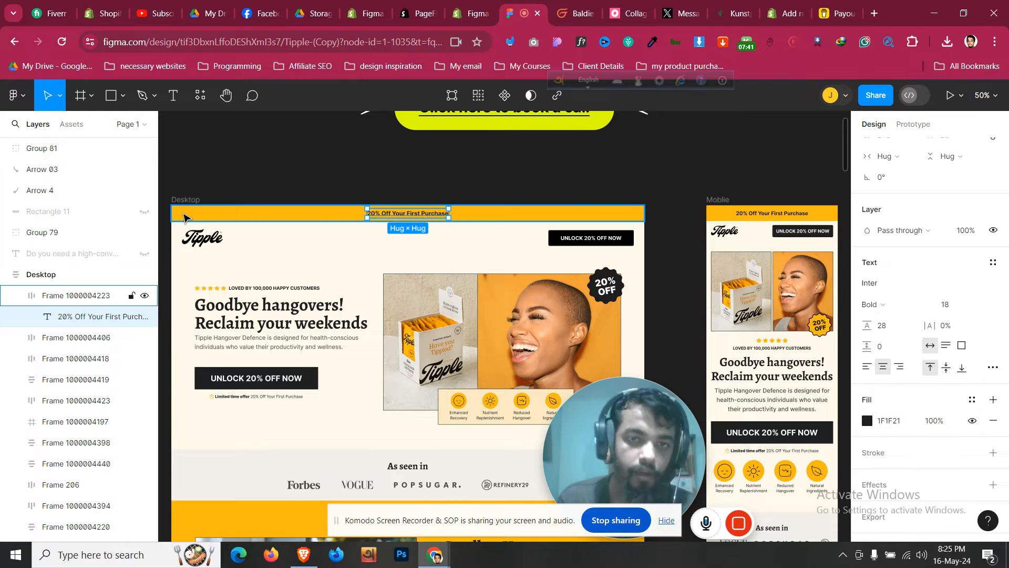
pyautogui.click(184, 215)
pyautogui.click(166, 237)
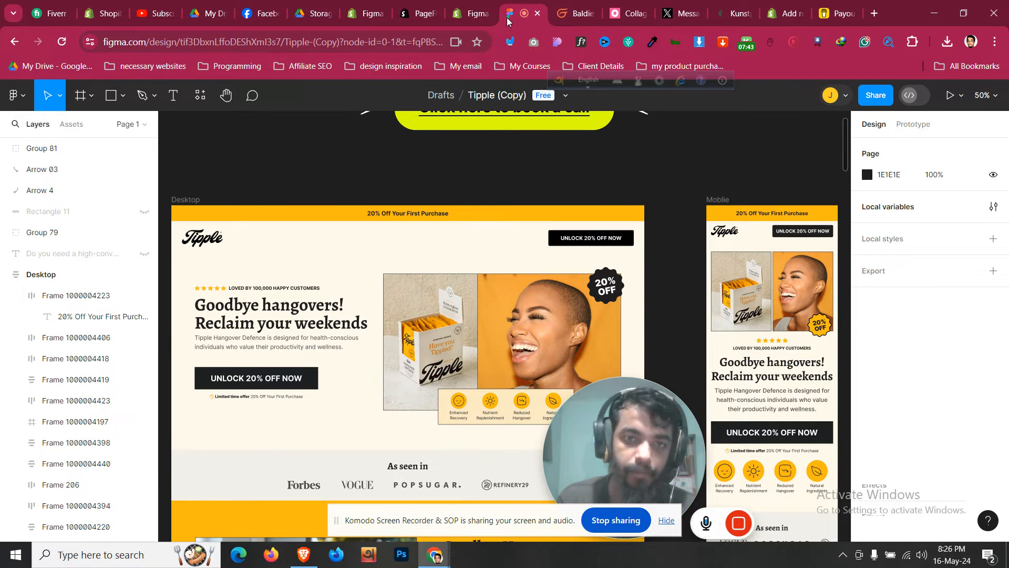
pyautogui.click(474, 8)
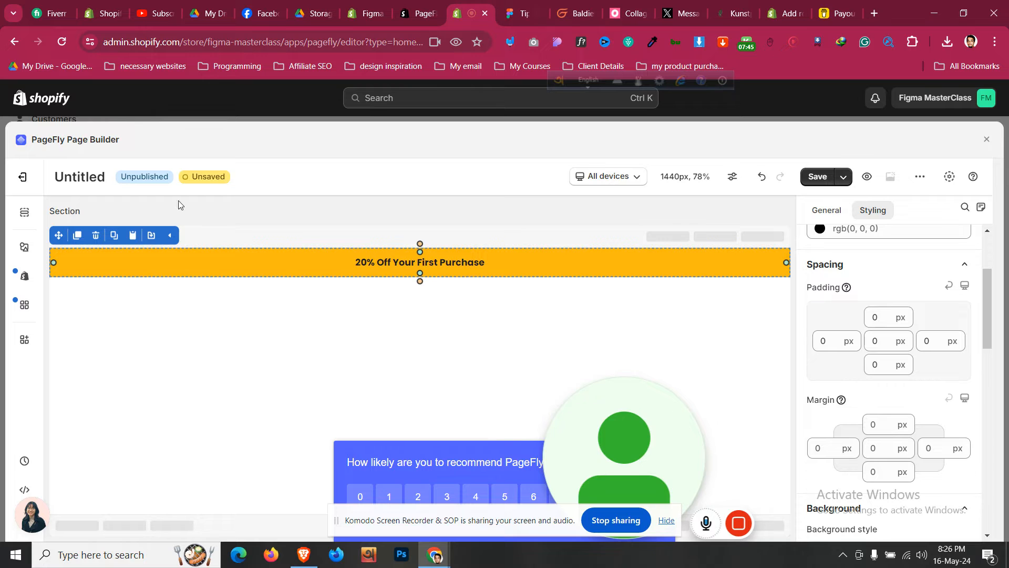
# - Select the row inside the yellow section and set its columns spacing to 23 px
pyautogui.click(143, 251)
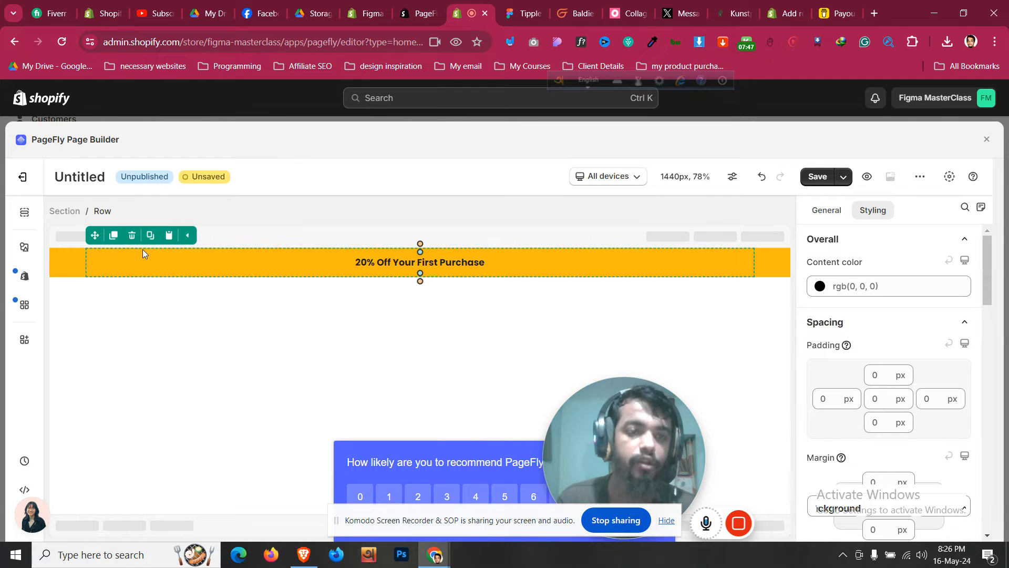
pyautogui.click(143, 254)
pyautogui.click(143, 257)
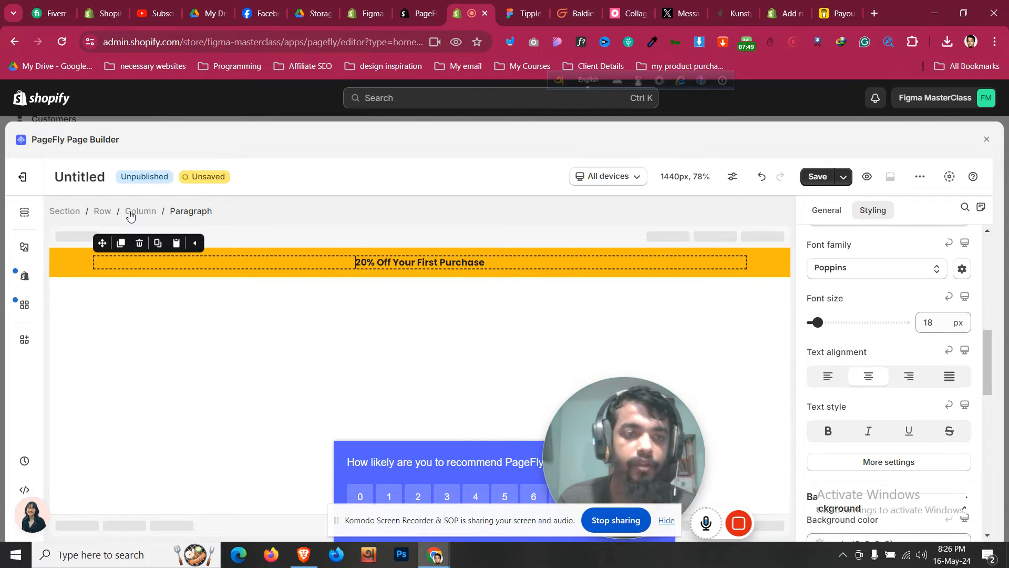
pyautogui.click(102, 211)
pyautogui.click(836, 210)
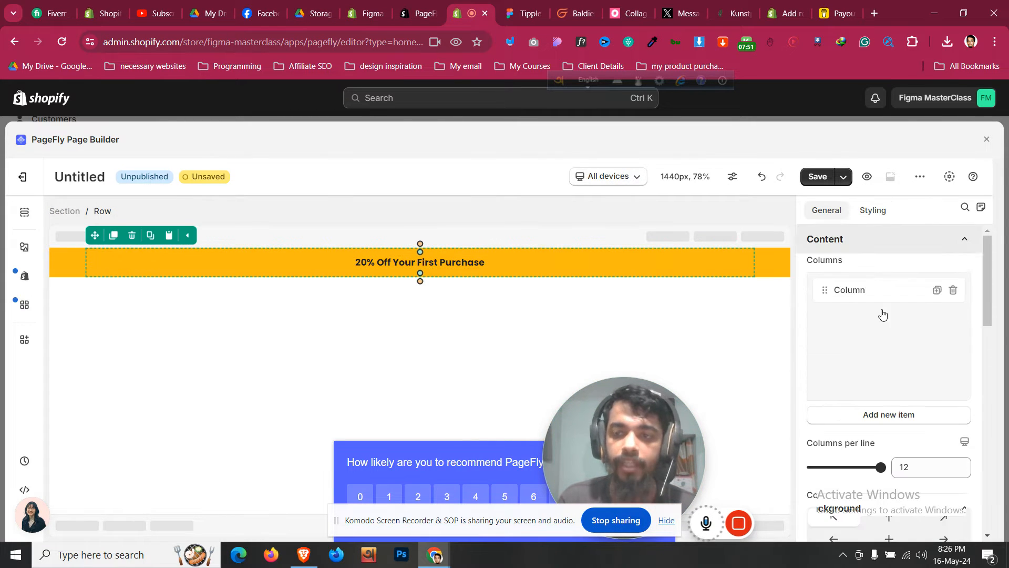
pyautogui.scroll(-5, 912, 394)
pyautogui.click(936, 400)
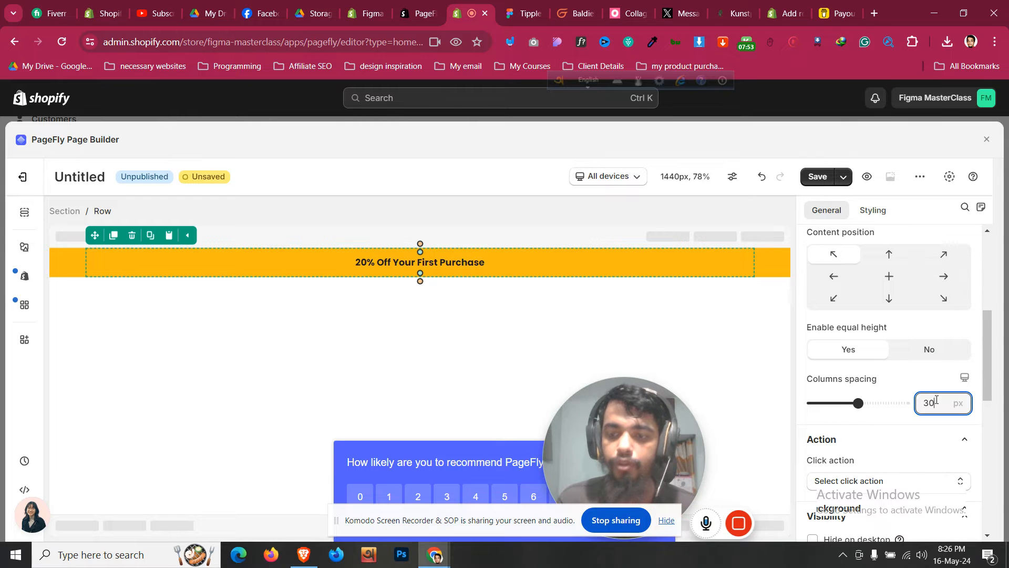
pyautogui.press('BackSpace')
pyautogui.press('BackSpace')
pyautogui.write('24')
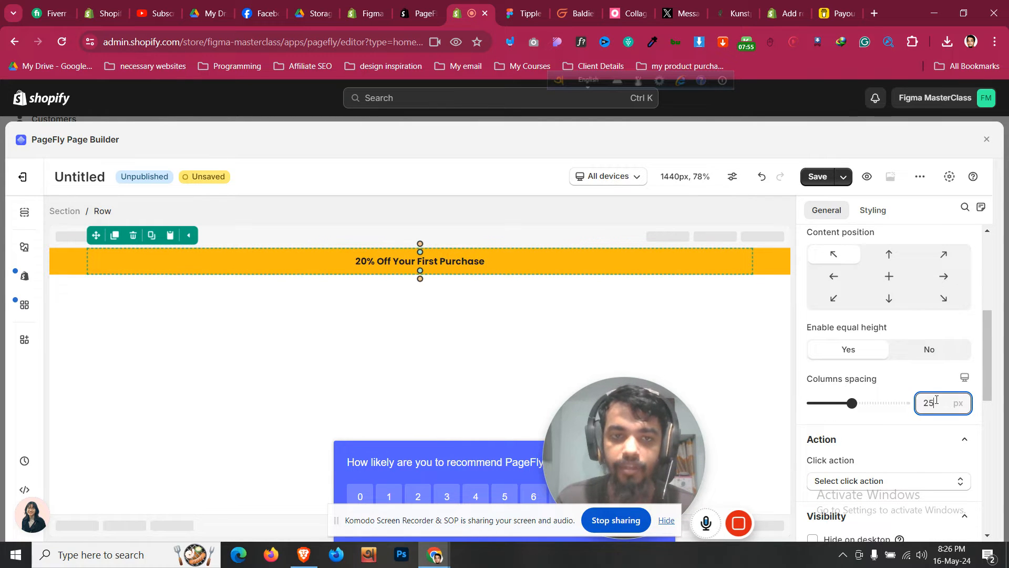
pyautogui.press('BackSpace')
pyautogui.write('2')
pyautogui.press('BackSpace')
pyautogui.write('5')
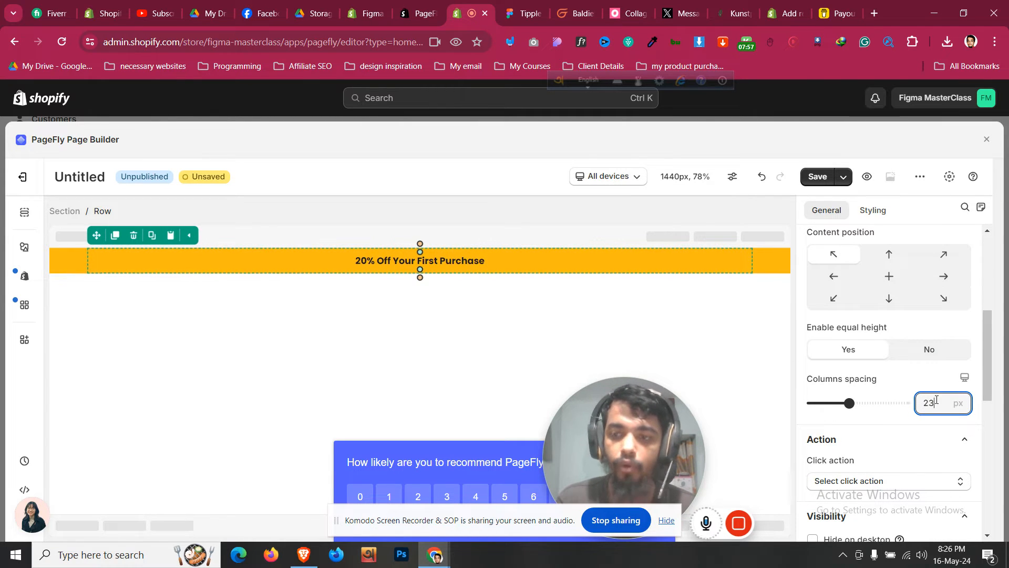
pyautogui.click(68, 264)
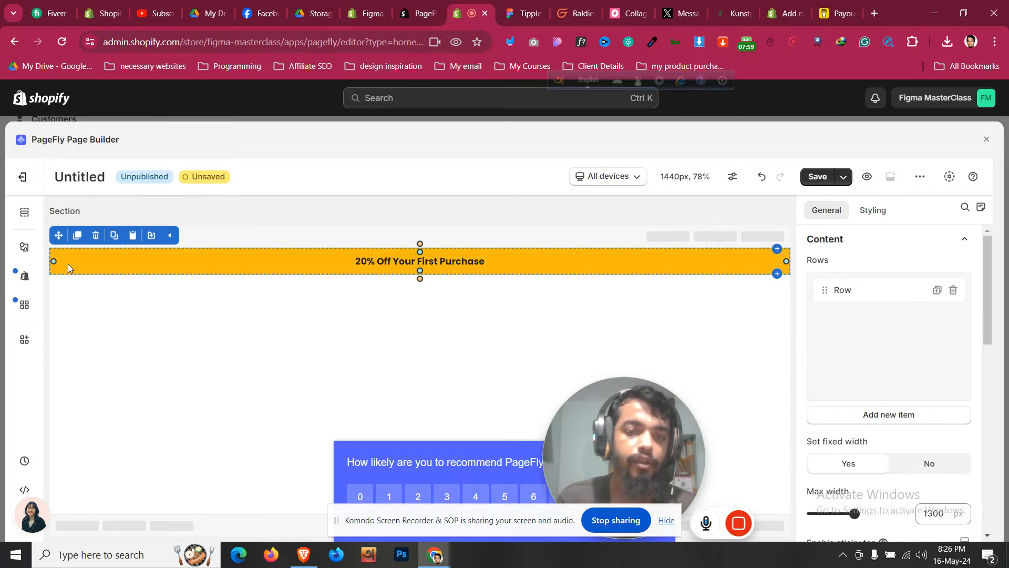
pyautogui.click(334, 262)
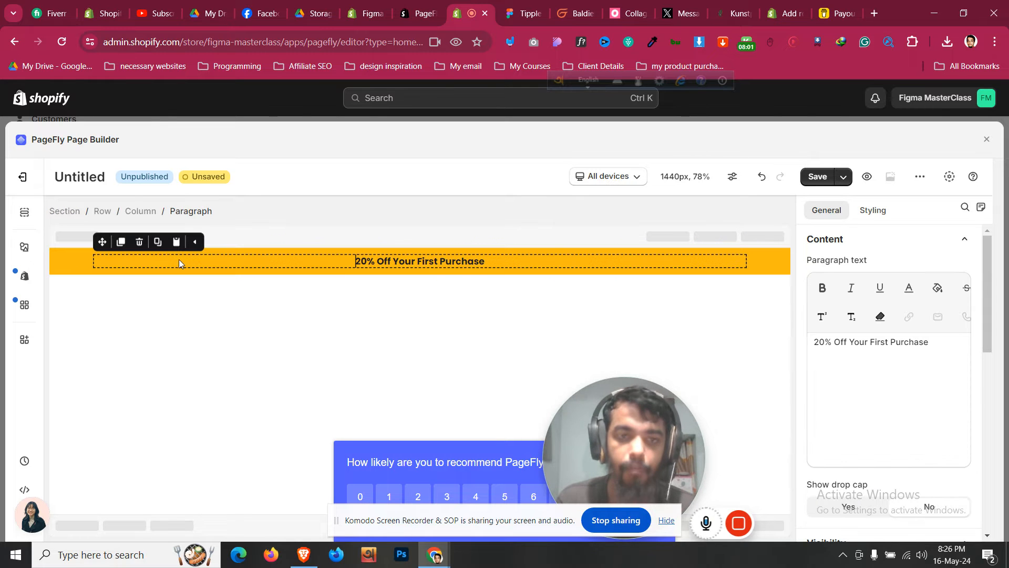
pyautogui.click(71, 258)
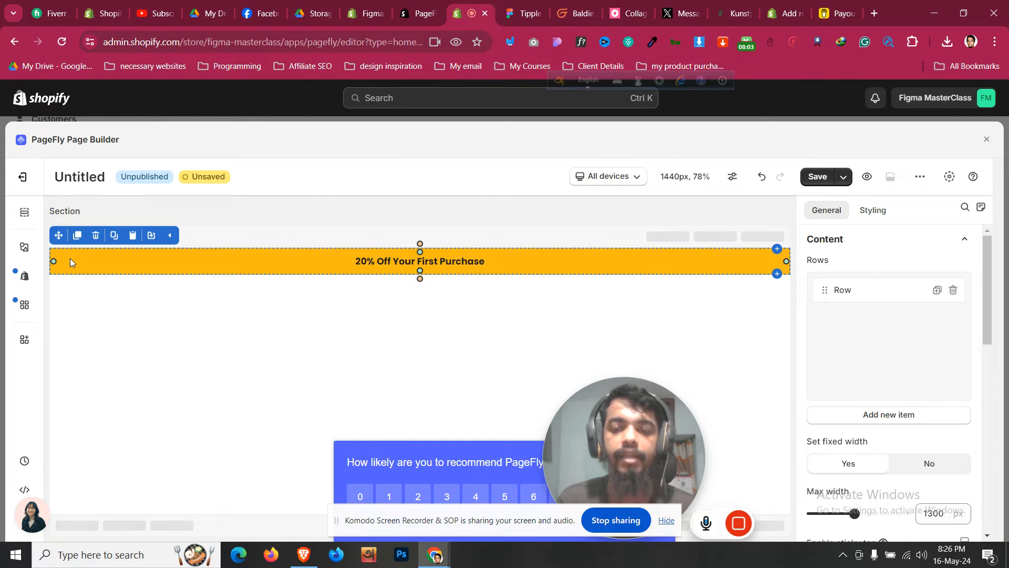
# - Inspect the typography of the announcement text in the Figma mobile design and return to PageFly
pyautogui.click(538, 4)
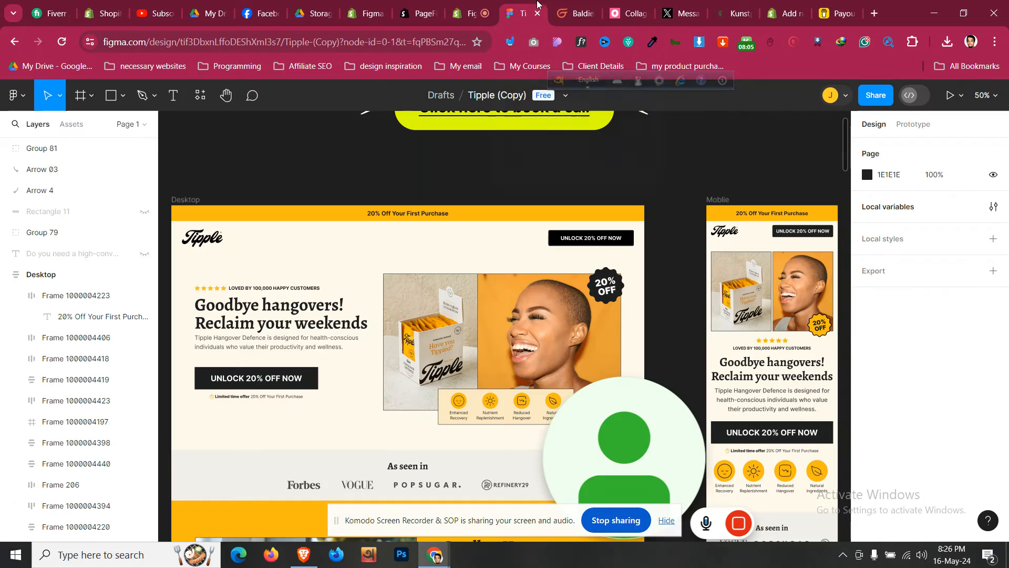
pyautogui.doubleClick(801, 216)
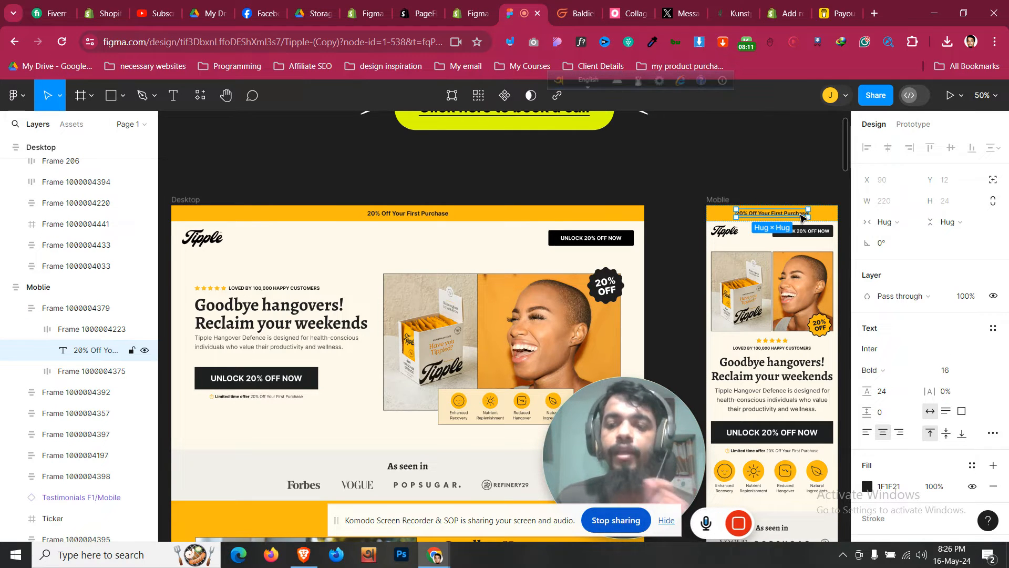
pyautogui.click(471, 13)
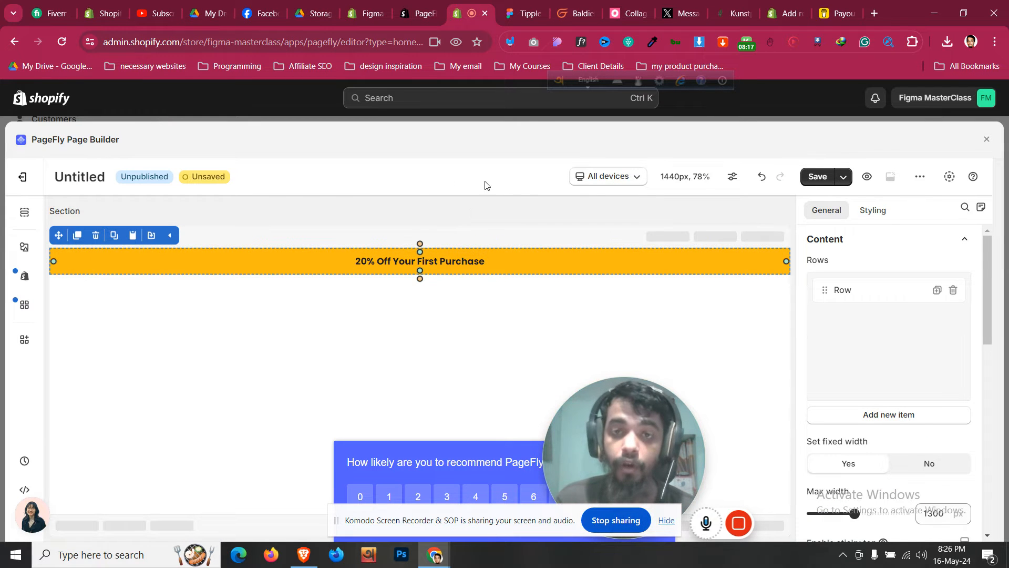
# - Switch the editor to the Mobile view and set the announcement paragraph's font size to 16 px
pyautogui.click(622, 178)
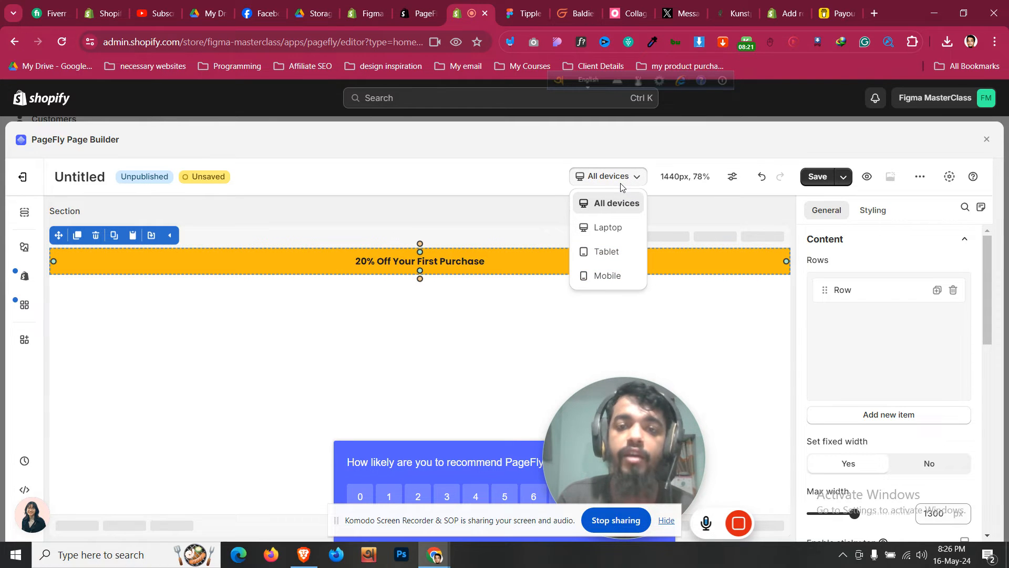
pyautogui.click(624, 276)
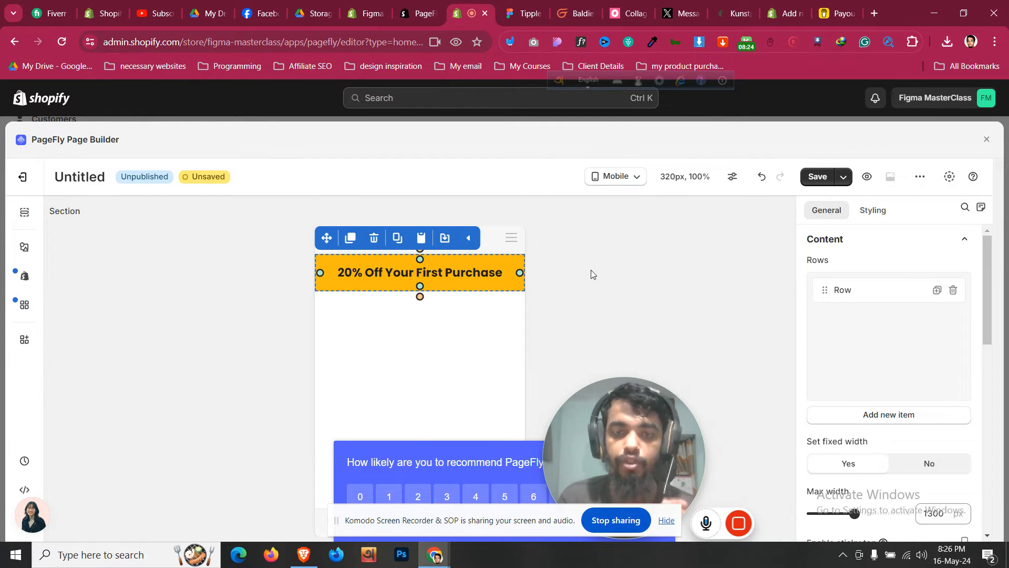
pyautogui.click(466, 279)
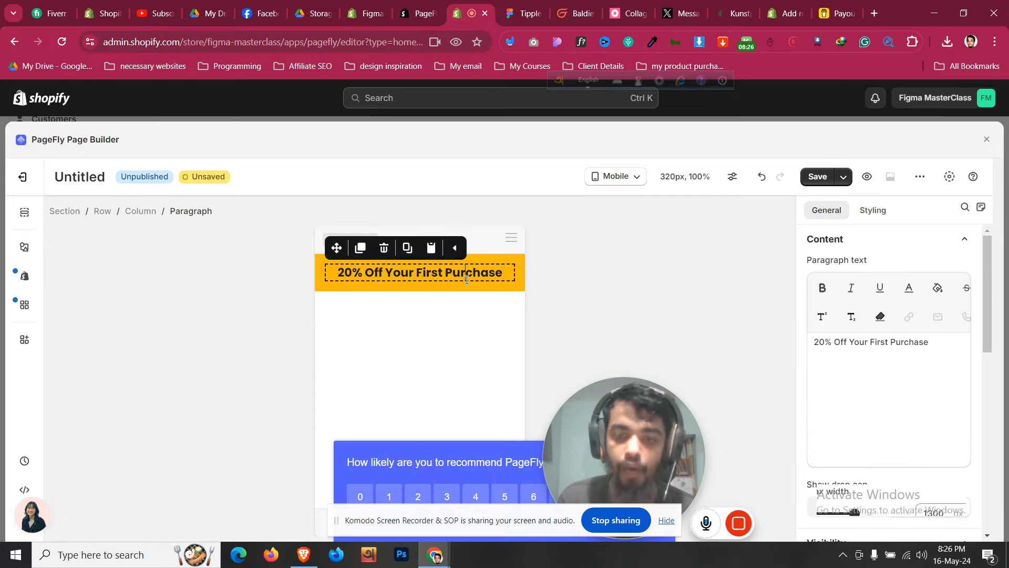
pyautogui.click(884, 215)
pyautogui.click(928, 325)
pyautogui.press('BackSpace')
pyautogui.write('6')
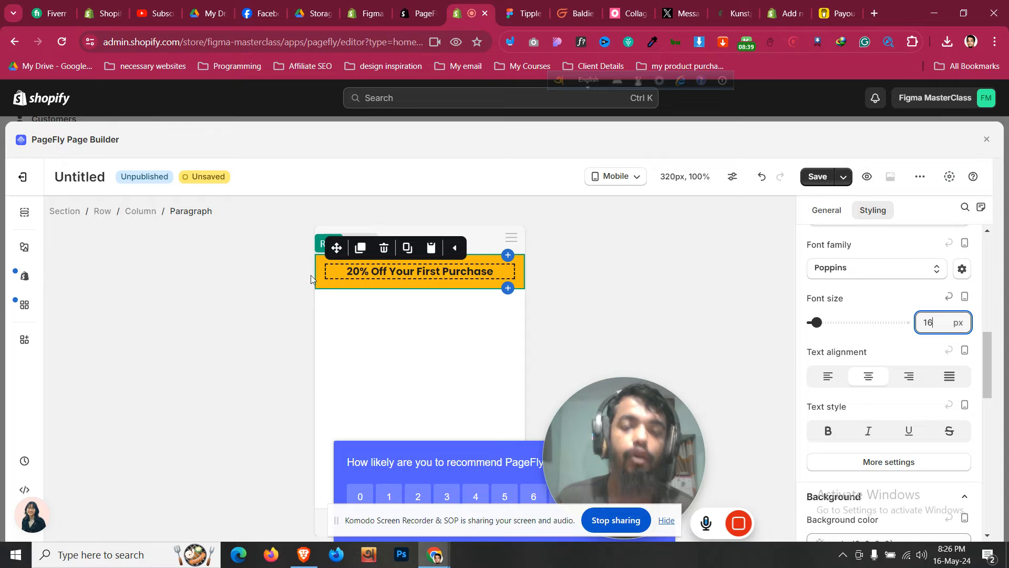
pyautogui.click(490, 274)
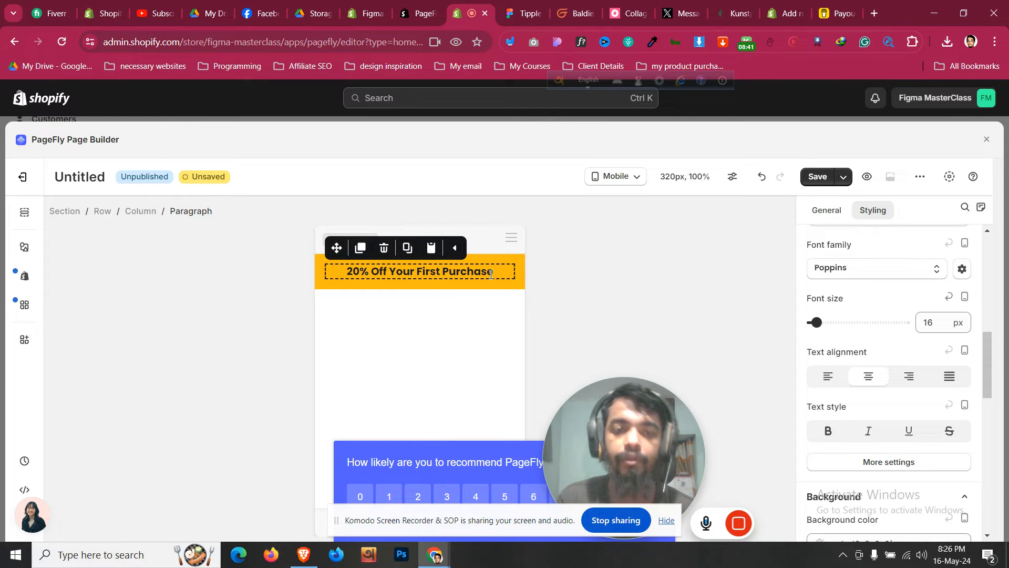
# - Select the announcement bar's section and review its background colour setting in the Mobile view
pyautogui.click(406, 290)
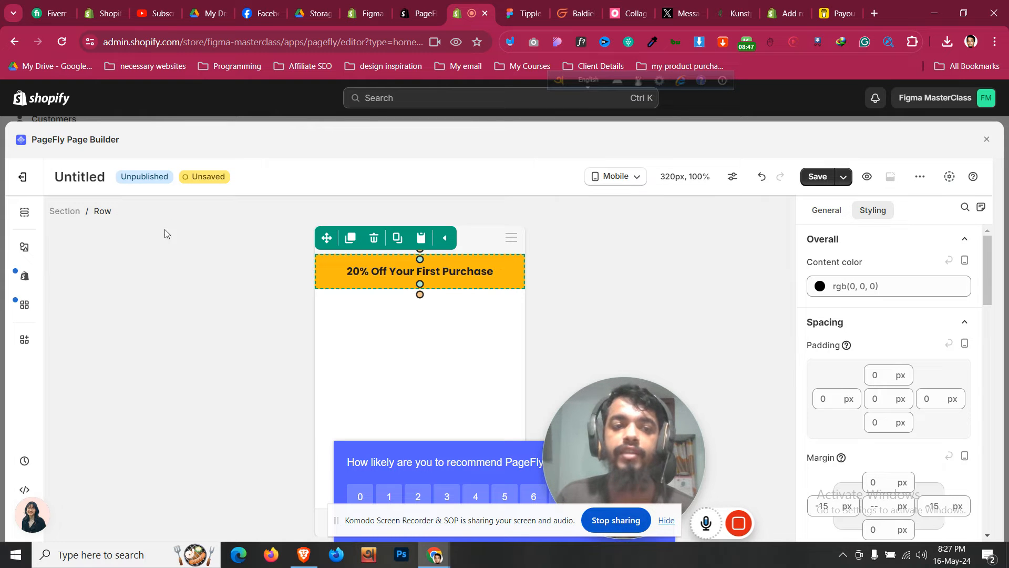
pyautogui.click(65, 210)
pyautogui.scroll(-6, 956, 333)
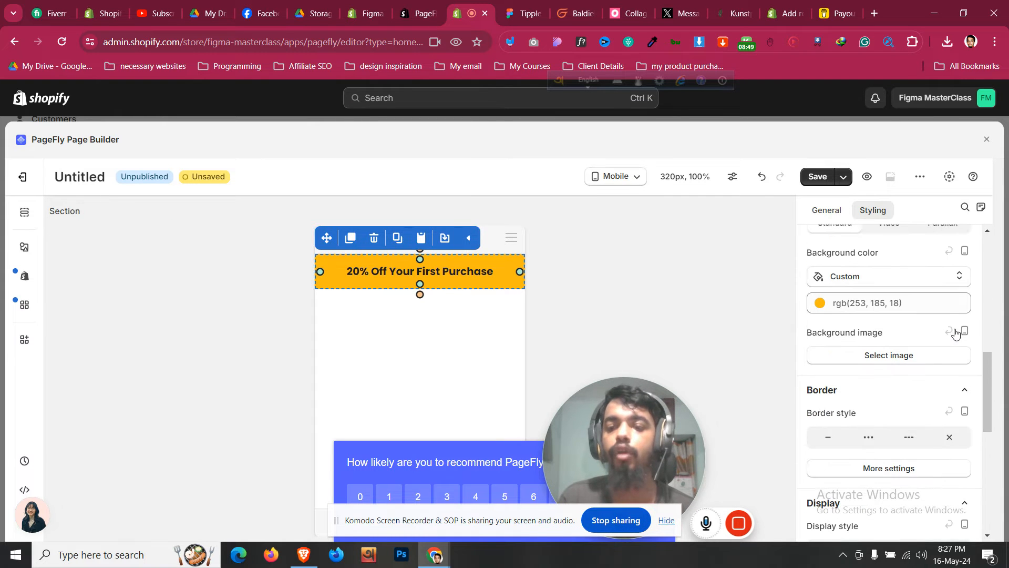
pyautogui.click(930, 311)
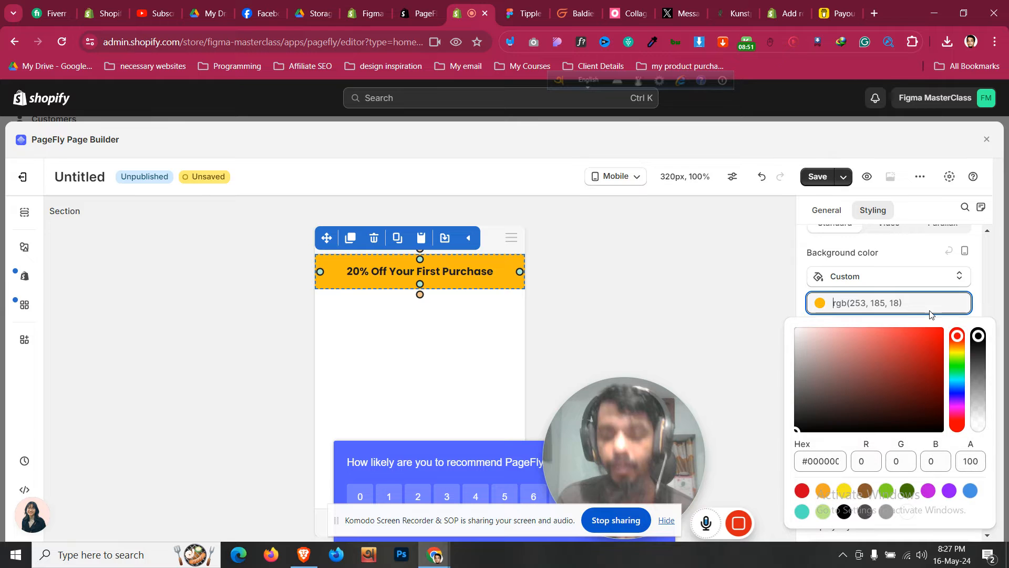
pyautogui.click(930, 310)
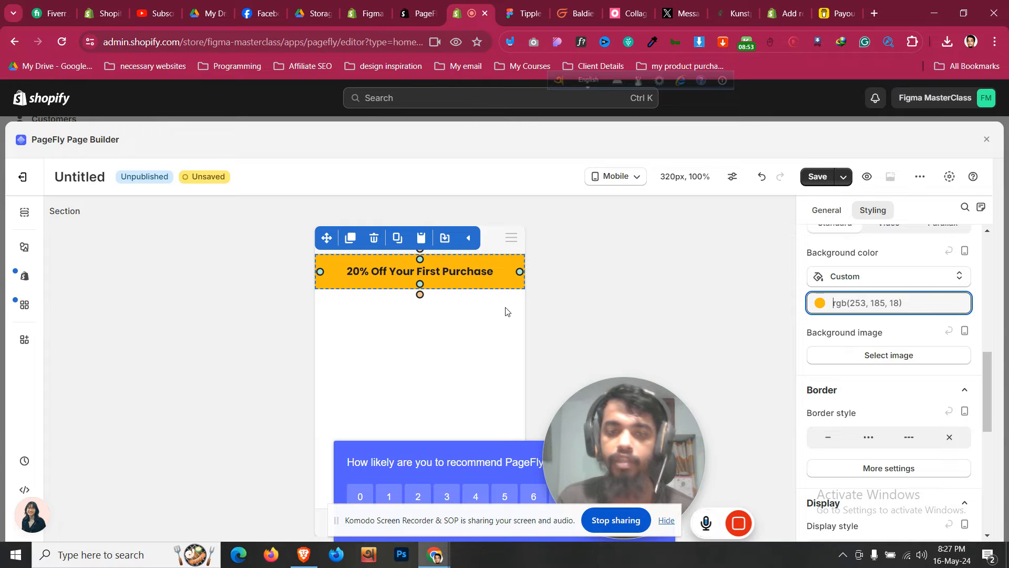
# - Preview the announcement bar in the Tablet view and return to the All devices view
pyautogui.click(616, 176)
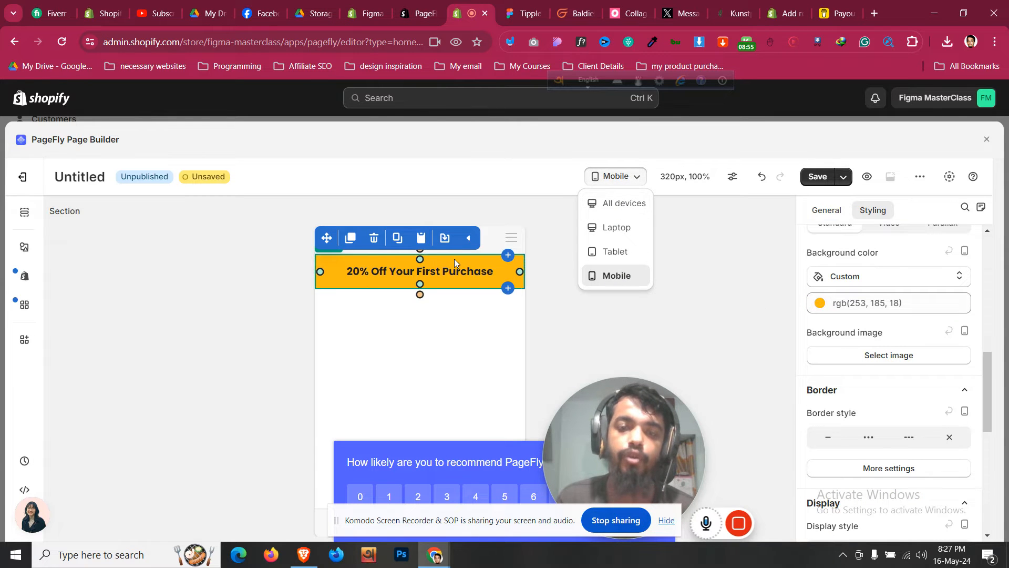
pyautogui.click(614, 251)
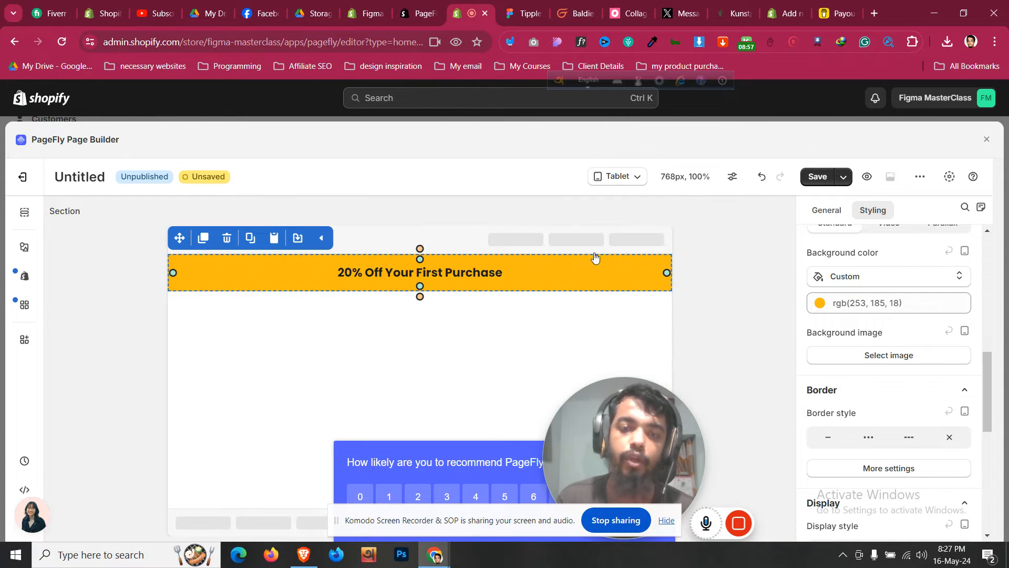
pyautogui.click(639, 177)
pyautogui.click(643, 205)
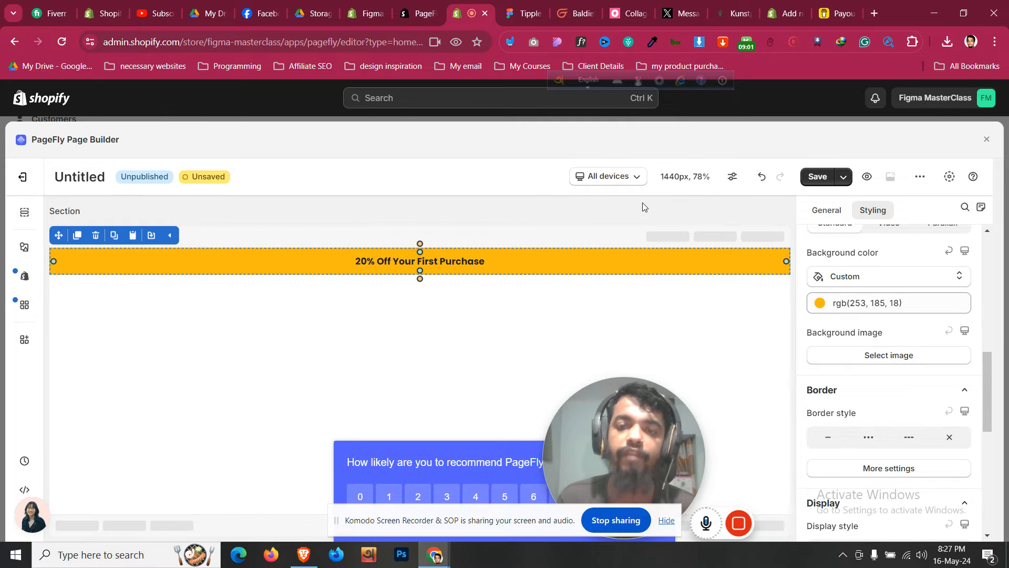
# - Compare the announcement paragraph's font size between the All devices and Mobile views
pyautogui.click(450, 256)
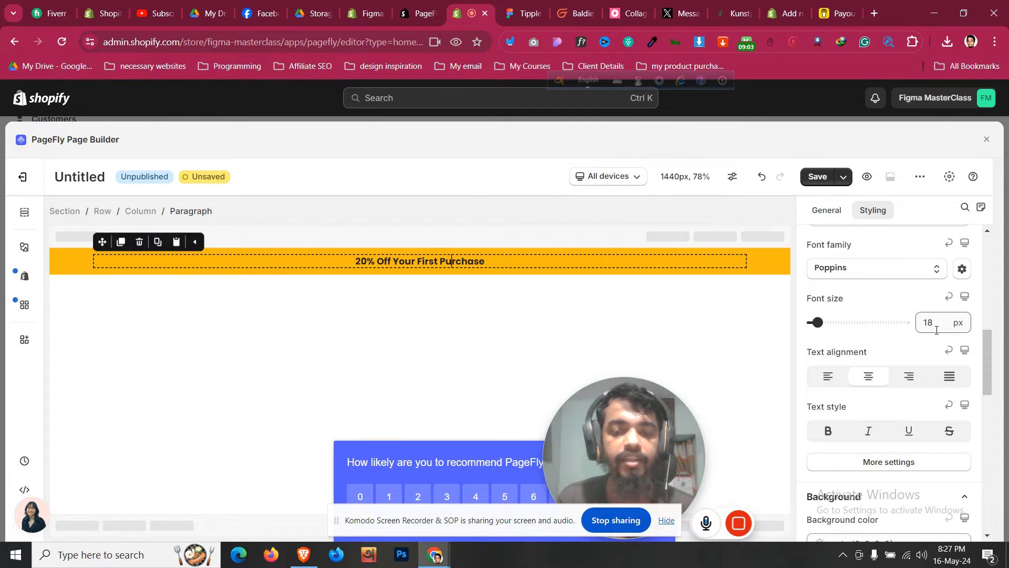
pyautogui.click(606, 176)
pyautogui.click(607, 280)
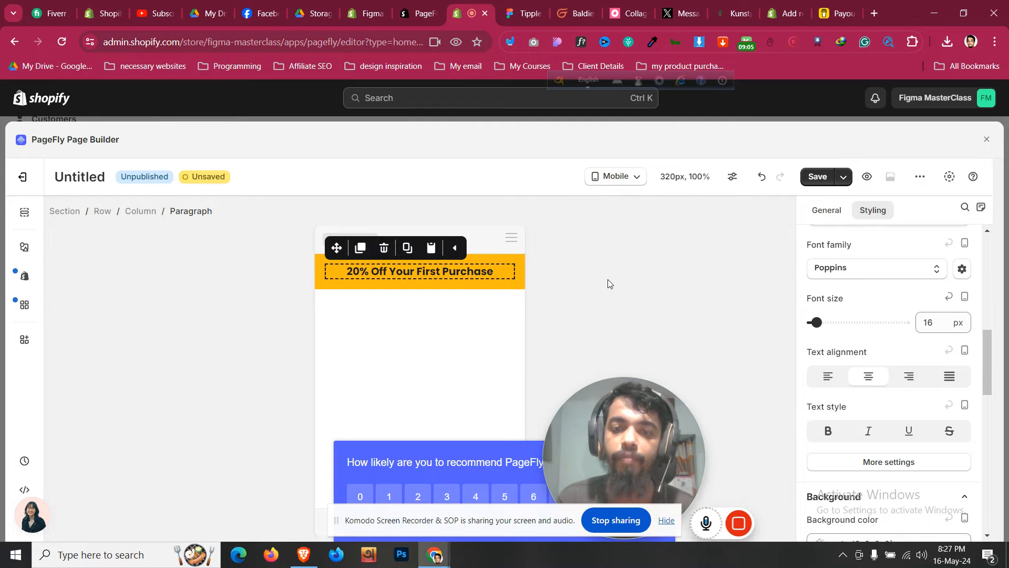
pyautogui.click(619, 184)
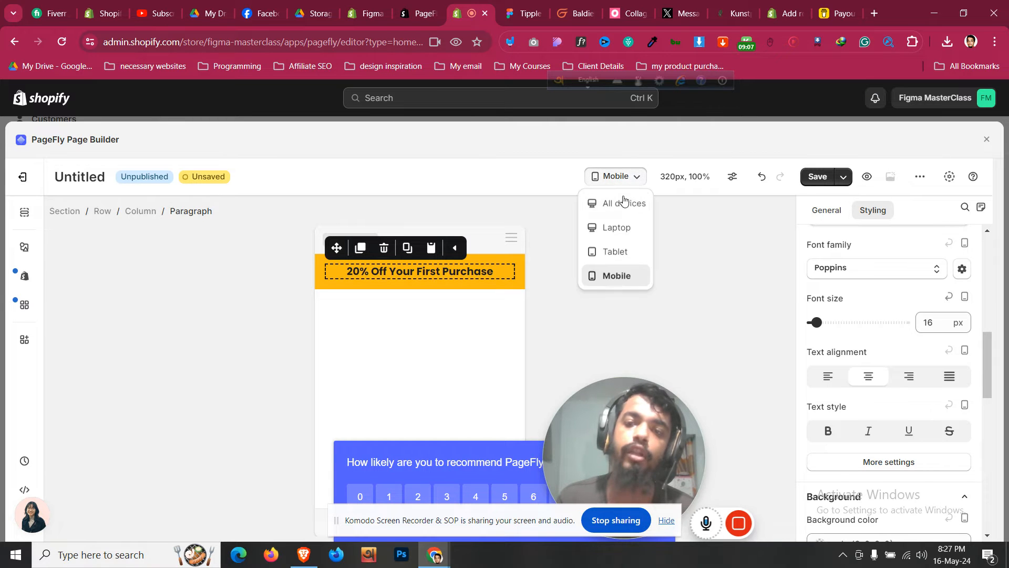
pyautogui.click(622, 204)
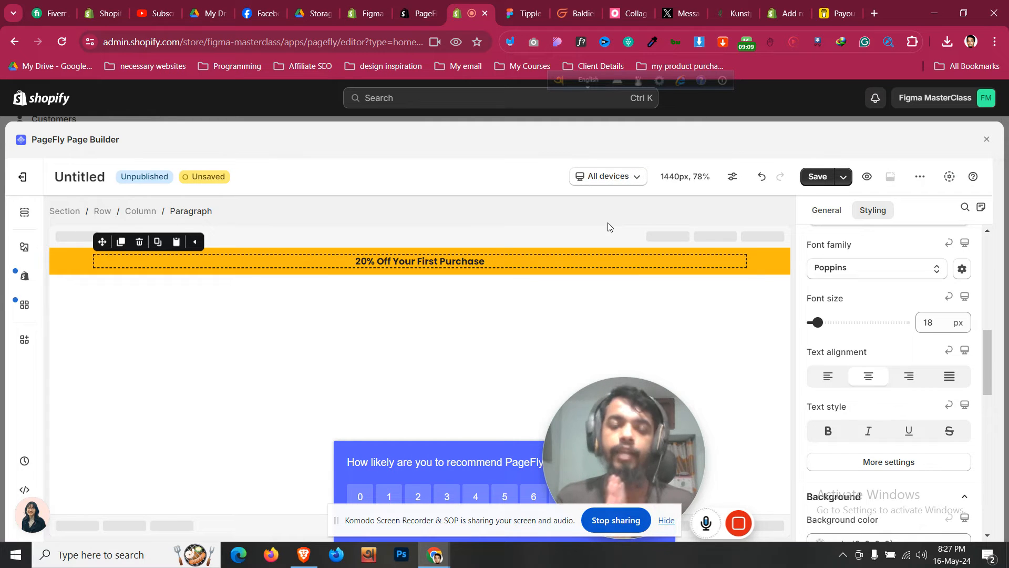
# - Save the page with the title "Tripple"
pyautogui.click(818, 176)
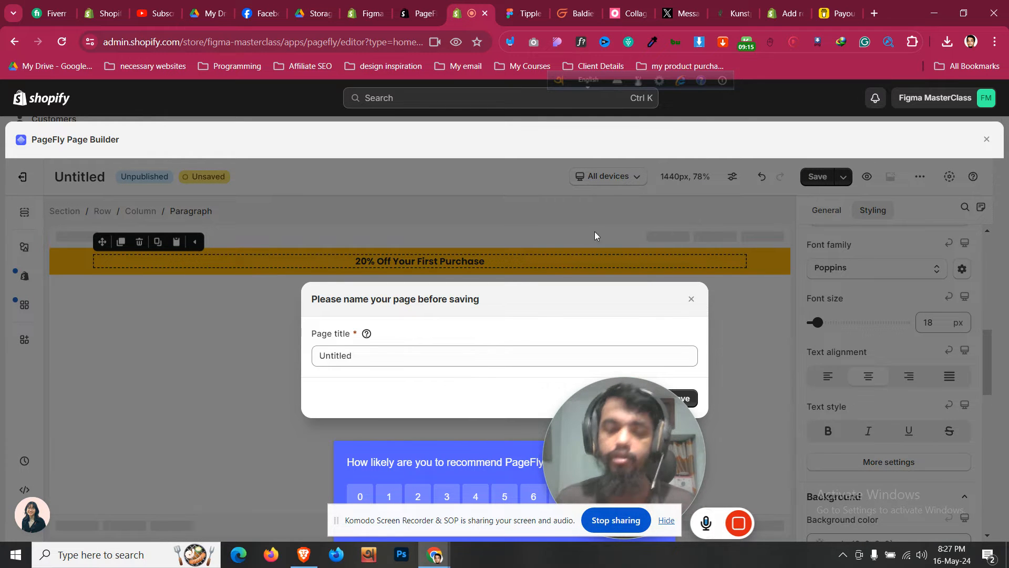
pyautogui.click(468, 349)
pyautogui.hotkey('ctrl', 'a')
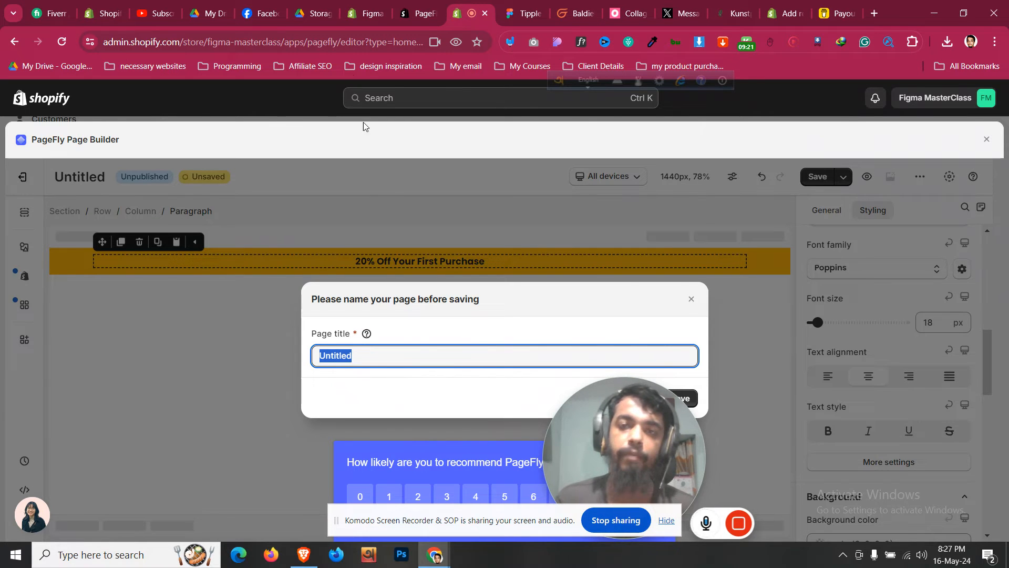
pyautogui.click(520, 14)
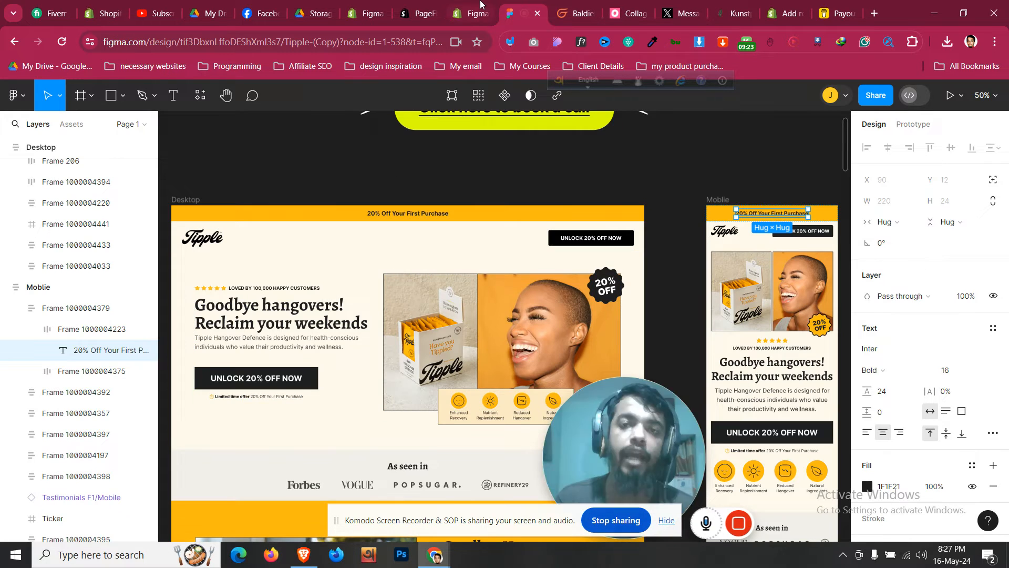
pyautogui.click(470, 13)
pyautogui.write('Tripple')
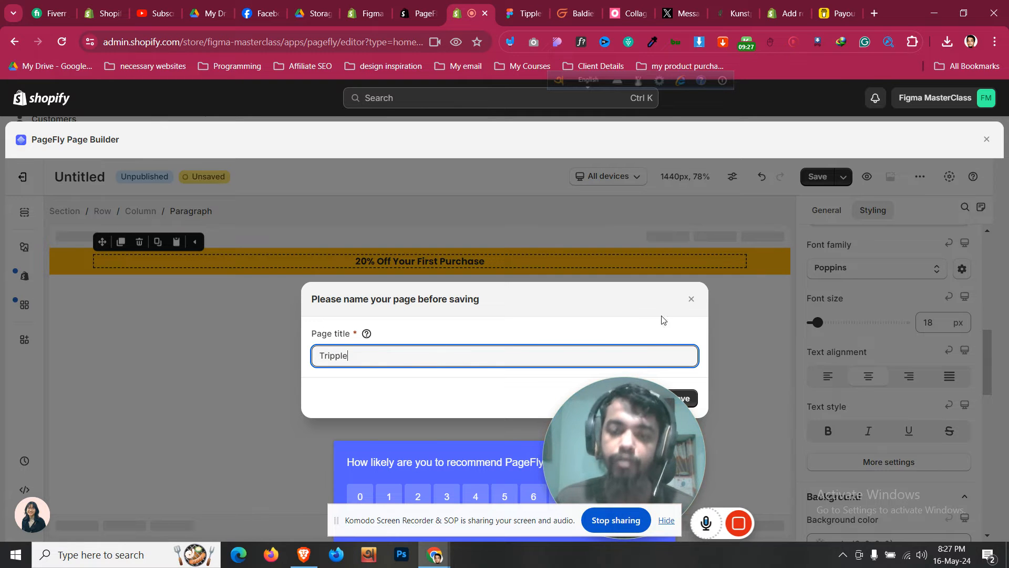
pyautogui.moveTo(679, 415); pyautogui.dragTo(833, 418)
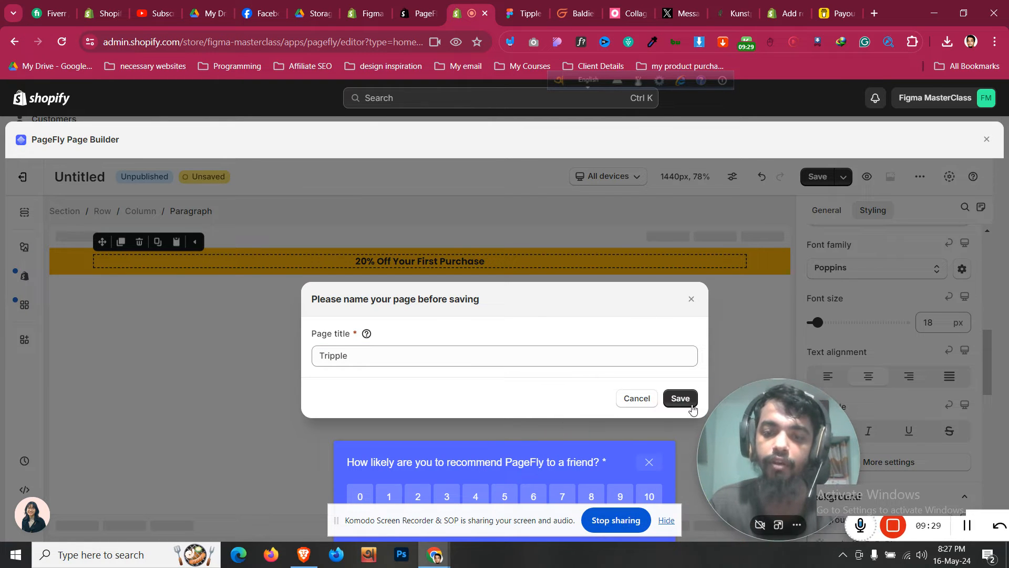
pyautogui.click(680, 398)
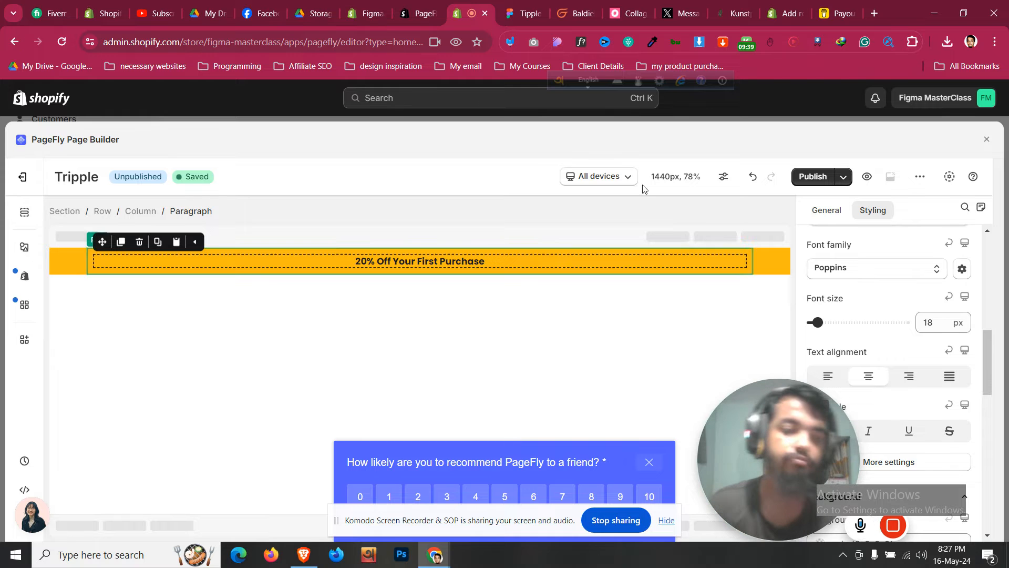
# - Switch to Figma and look over the desktop design's sections and the header below the announcement bar
pyautogui.hotkey('ctrl', 'Tab')
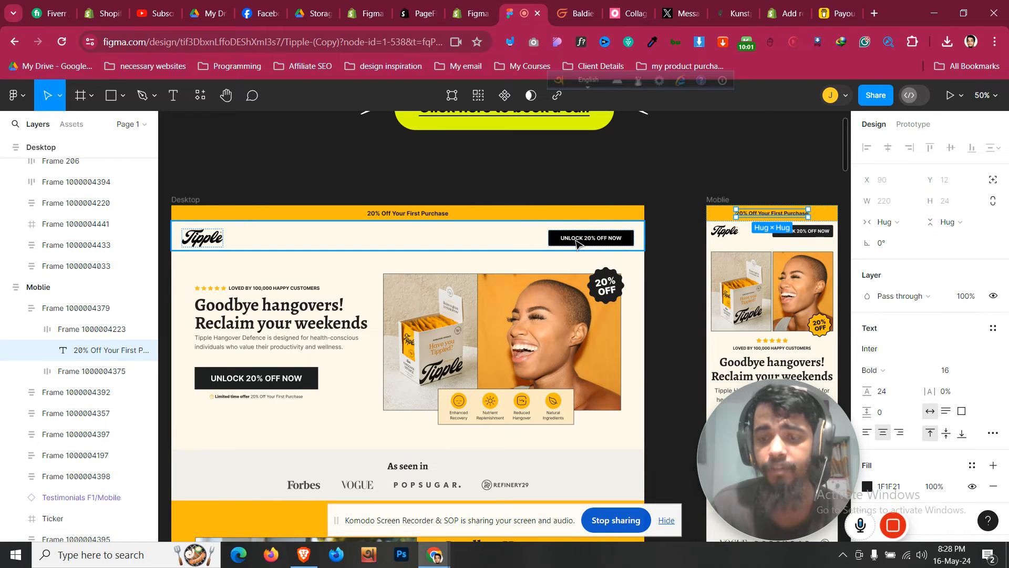
pyautogui.scroll(-20, 577, 243)
pyautogui.scroll(-3, 571, 249)
pyautogui.scroll(10, 565, 250)
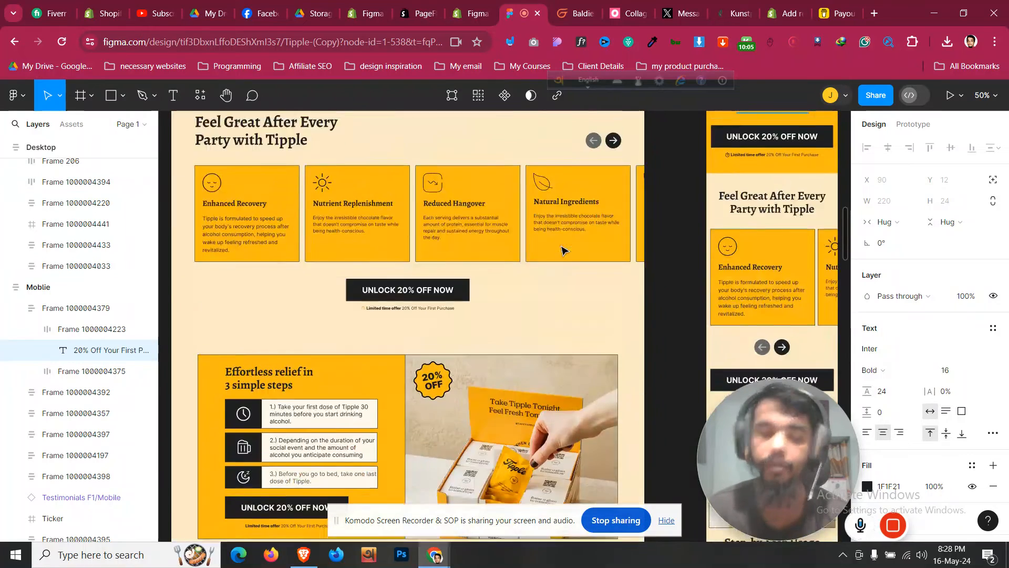
pyautogui.scroll(10, 562, 247)
pyautogui.scroll(-2, 562, 244)
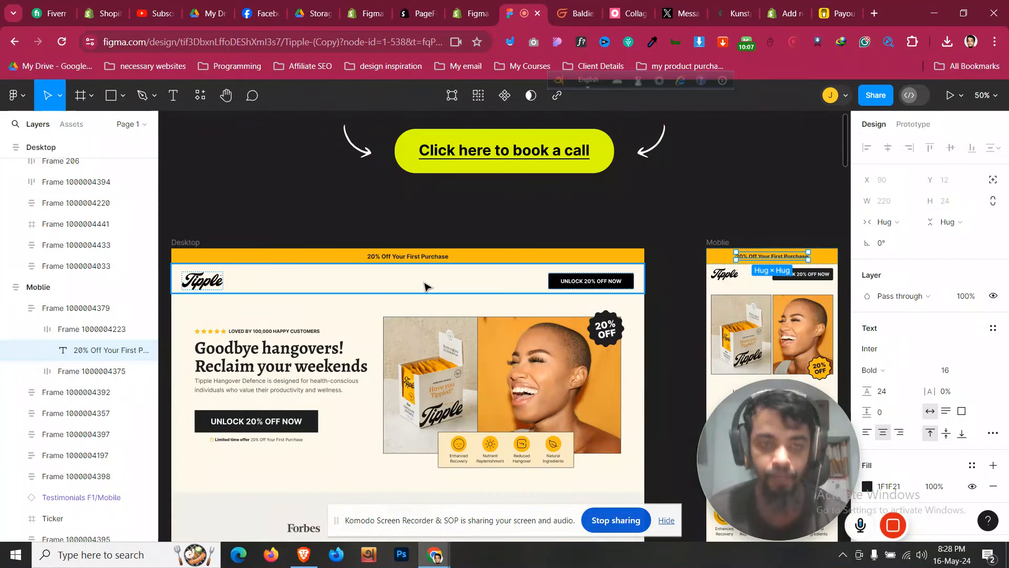
# - Switch to the PageFly editor and add a 1/2–1/2 two-column layout section directly below the announcement bar
pyautogui.click(465, 13)
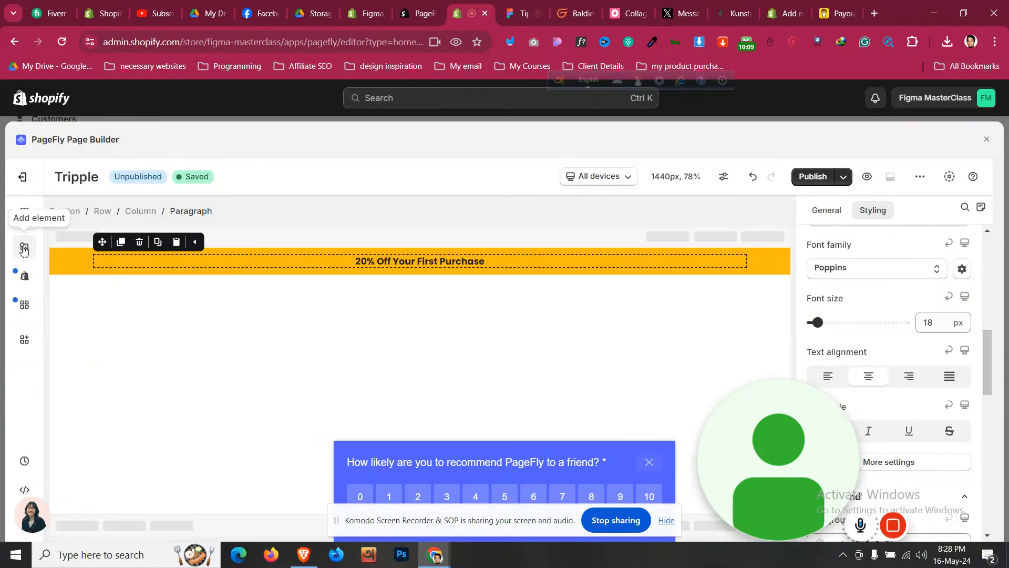
pyautogui.click(23, 248)
pyautogui.scroll(4, 103, 280)
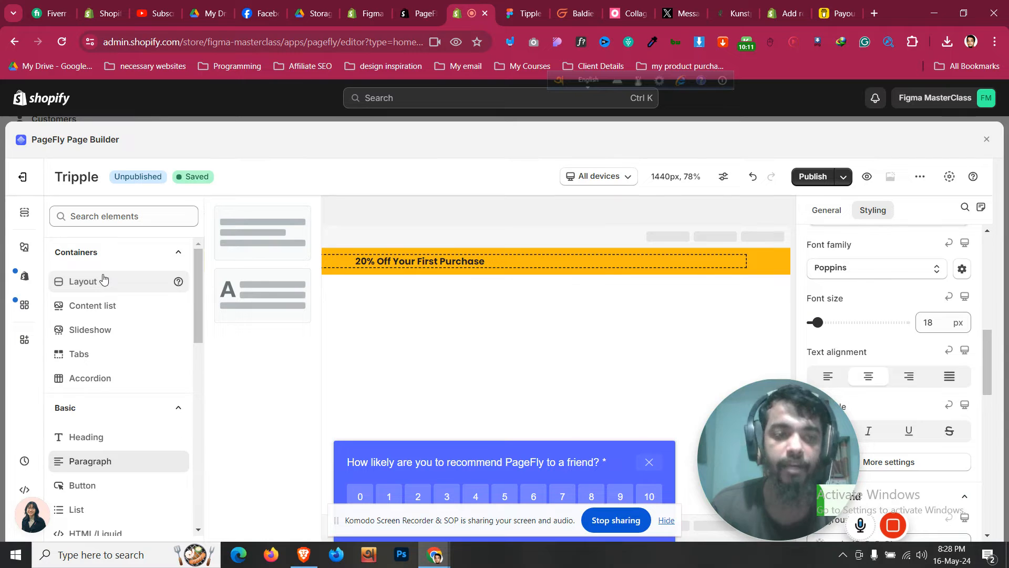
pyautogui.scroll(-1, 105, 279)
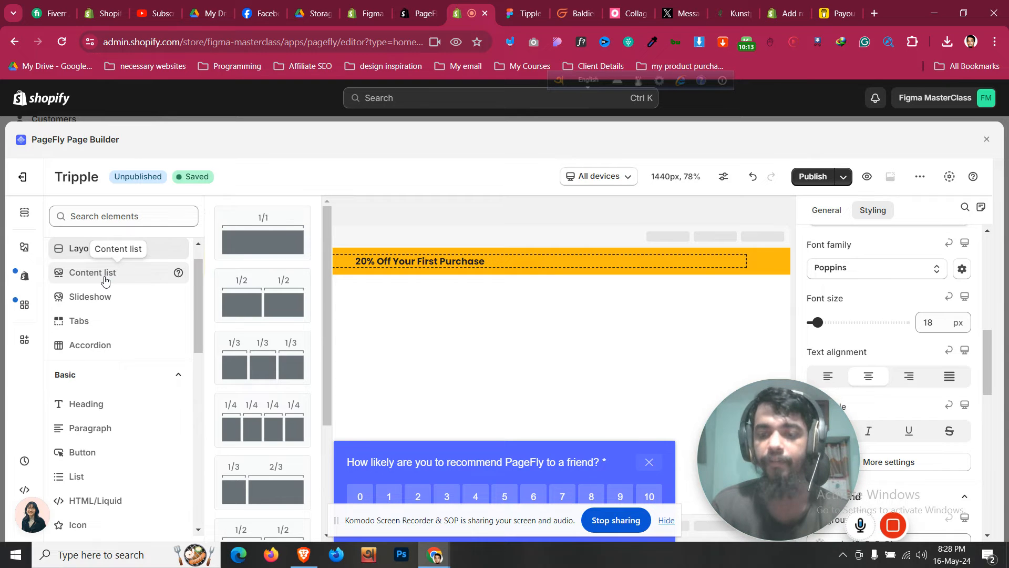
pyautogui.scroll(1, 105, 281)
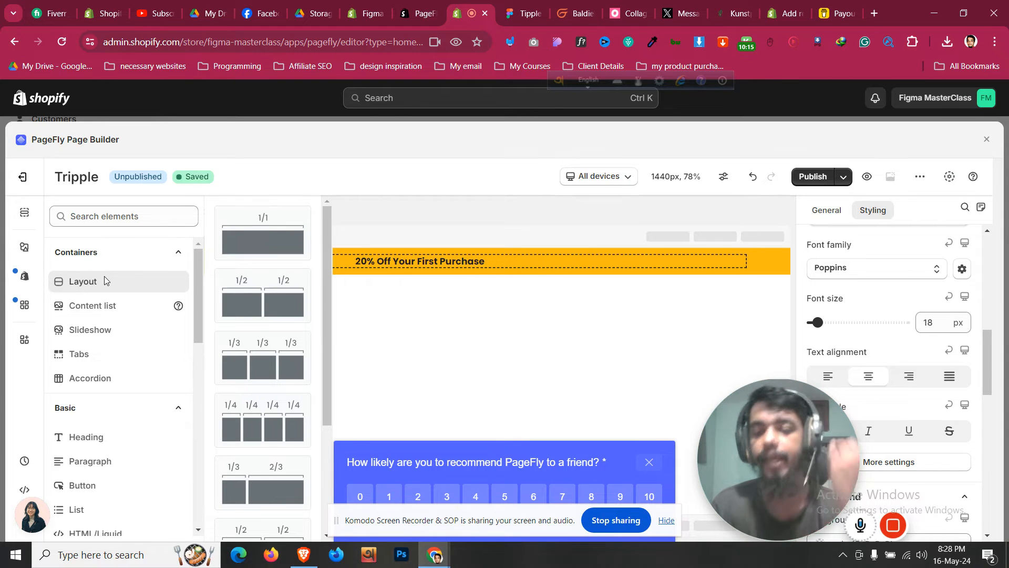
pyautogui.hotkey('ctrl', 'Tab')
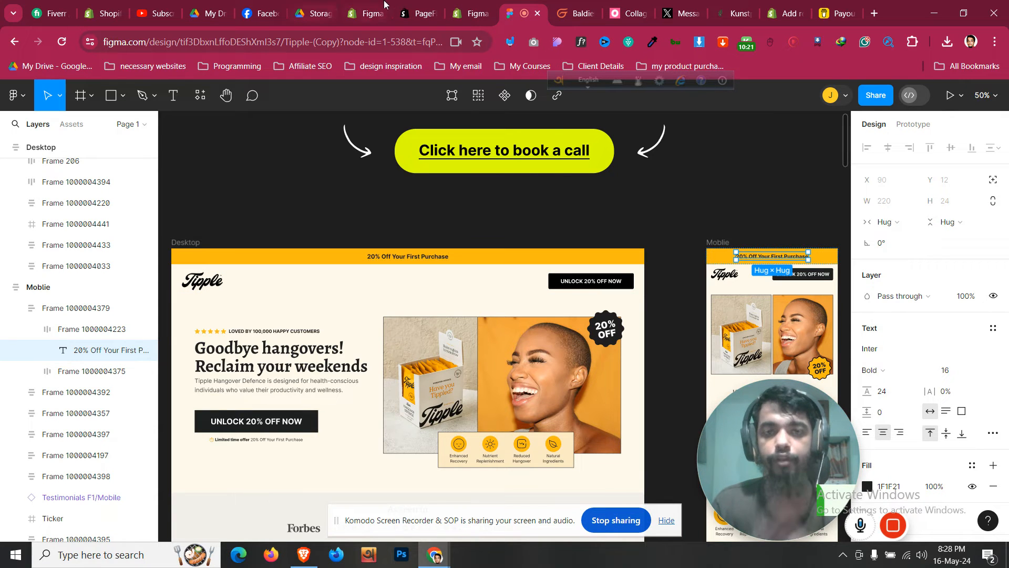
pyautogui.click(453, 9)
pyautogui.moveTo(265, 292); pyautogui.dragTo(421, 282)
# - Set the new header section's max width to 1300 px and select its row to check the extent
pyautogui.click(96, 301)
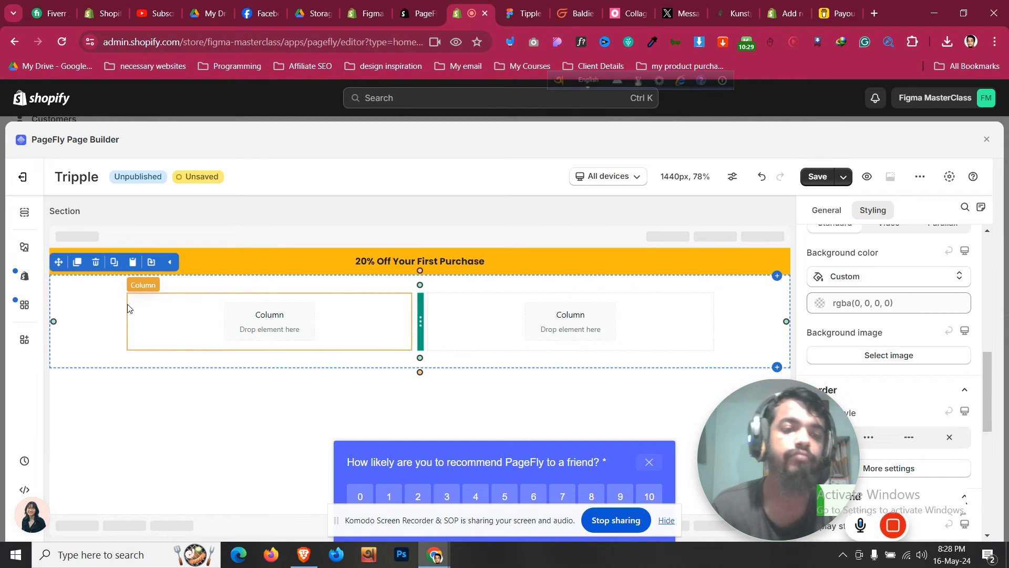
pyautogui.click(830, 211)
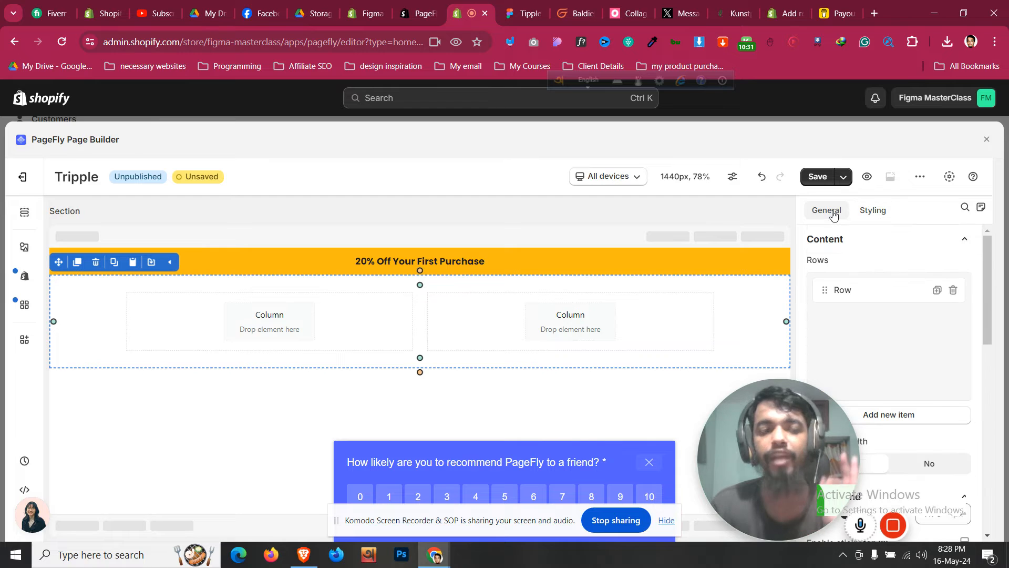
pyautogui.scroll(-4, 905, 353)
pyautogui.click(944, 320)
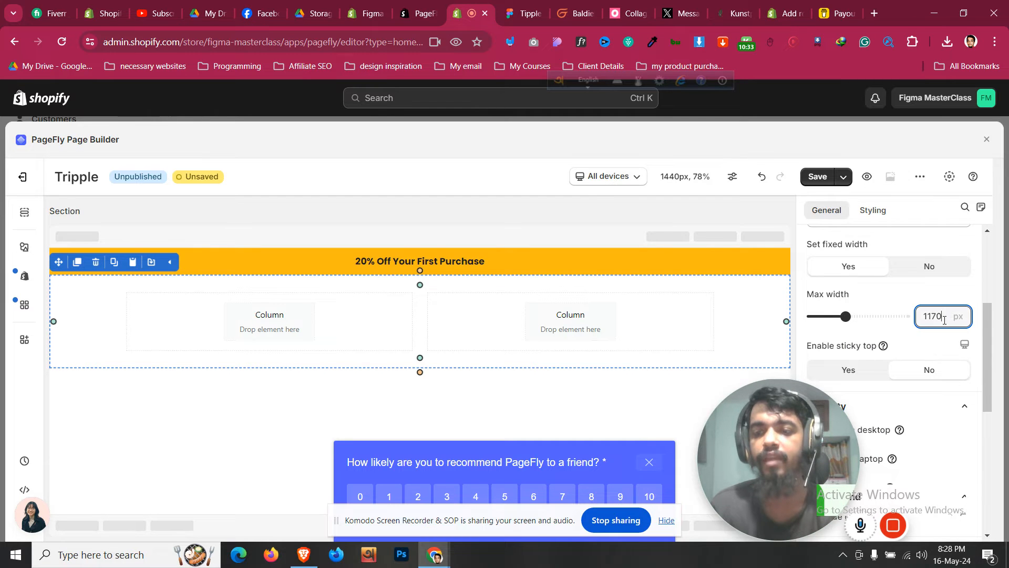
pyautogui.write('1300')
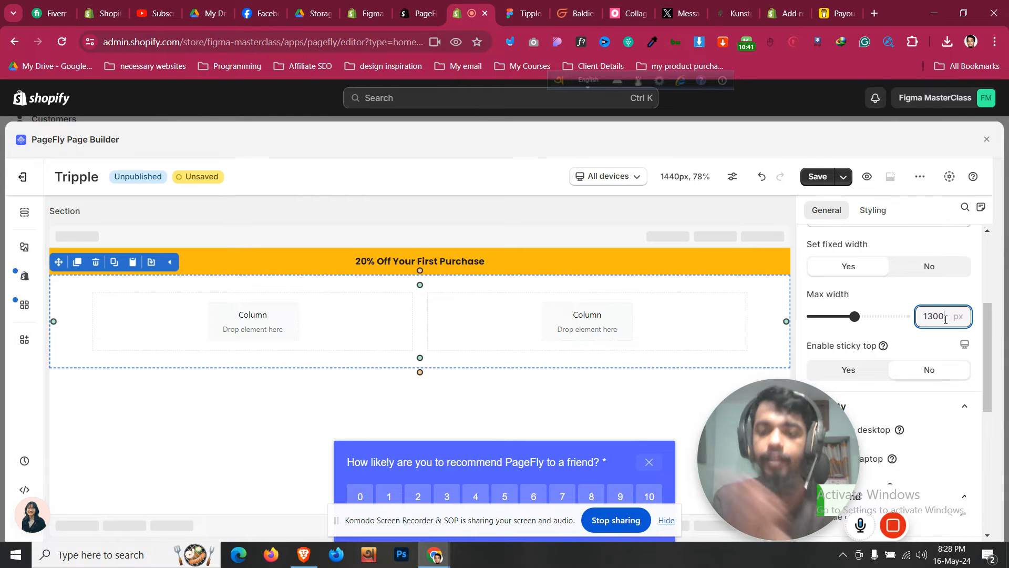
pyautogui.click(107, 296)
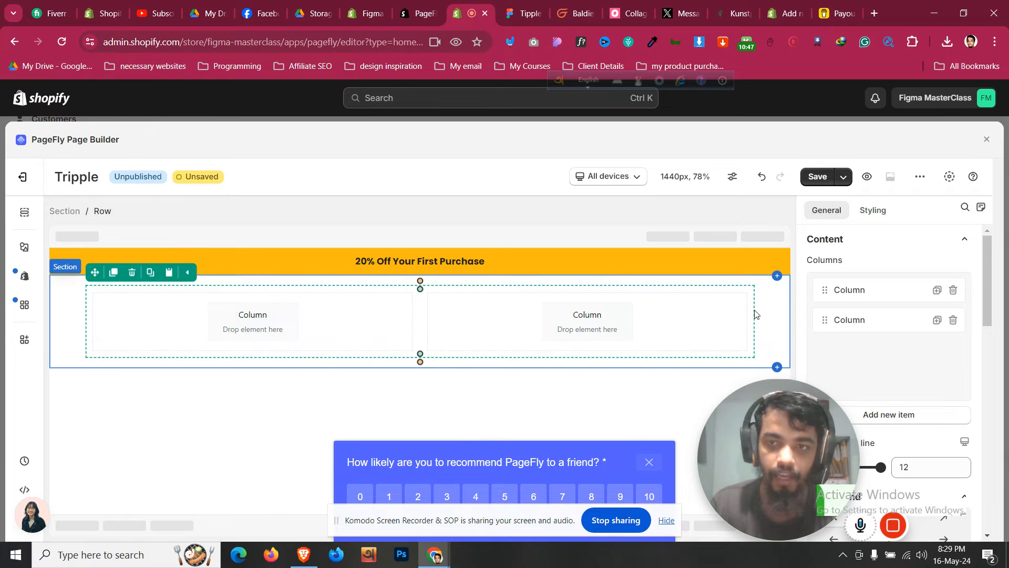
# - Switch to Figma and export the desktop header's Tipple logo as a PNG at 1x
pyautogui.click(530, 11)
pyautogui.click(205, 284)
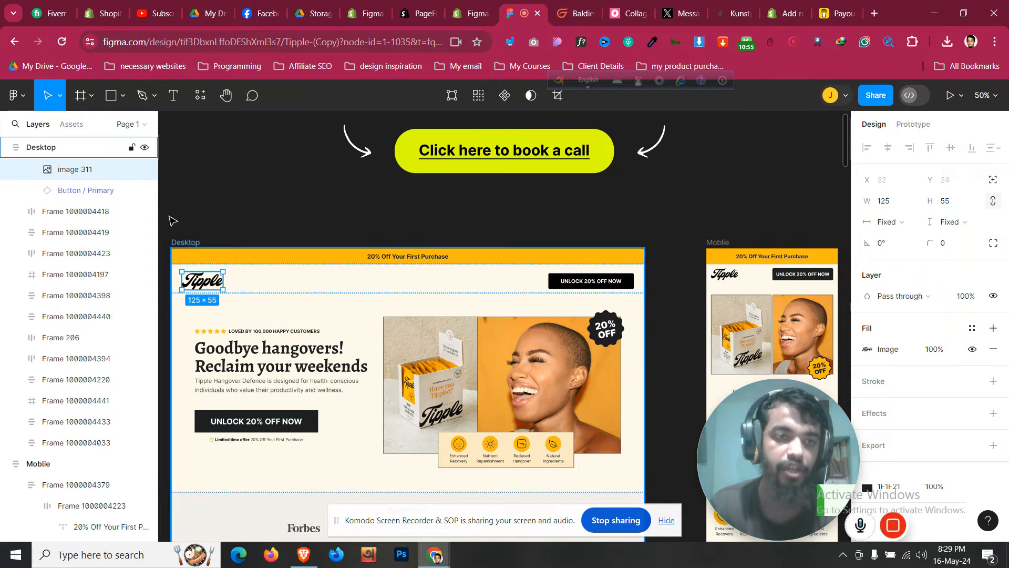
pyautogui.click(145, 169)
pyautogui.click(145, 169)
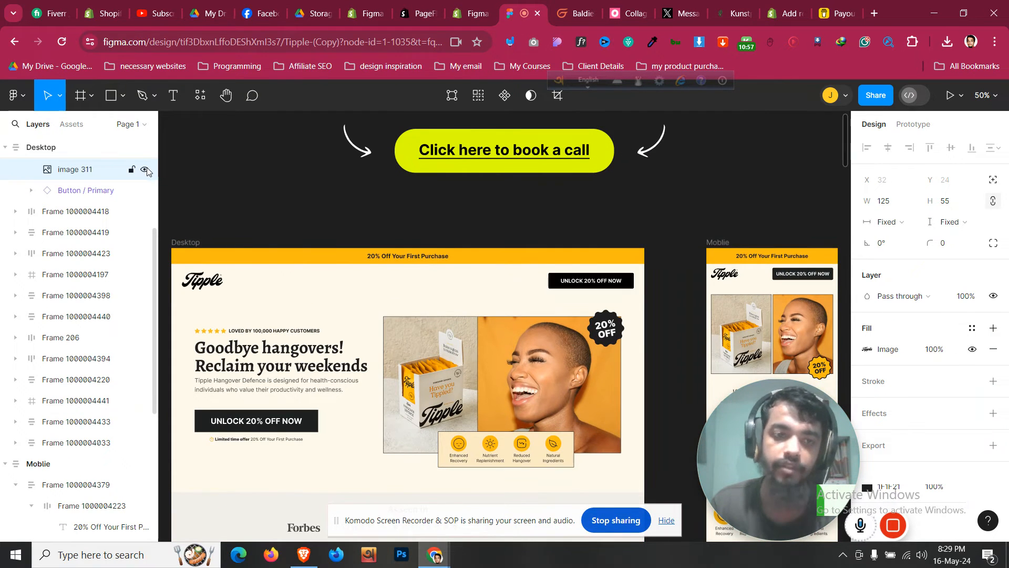
pyautogui.click(993, 446)
pyautogui.scroll(-1, 943, 402)
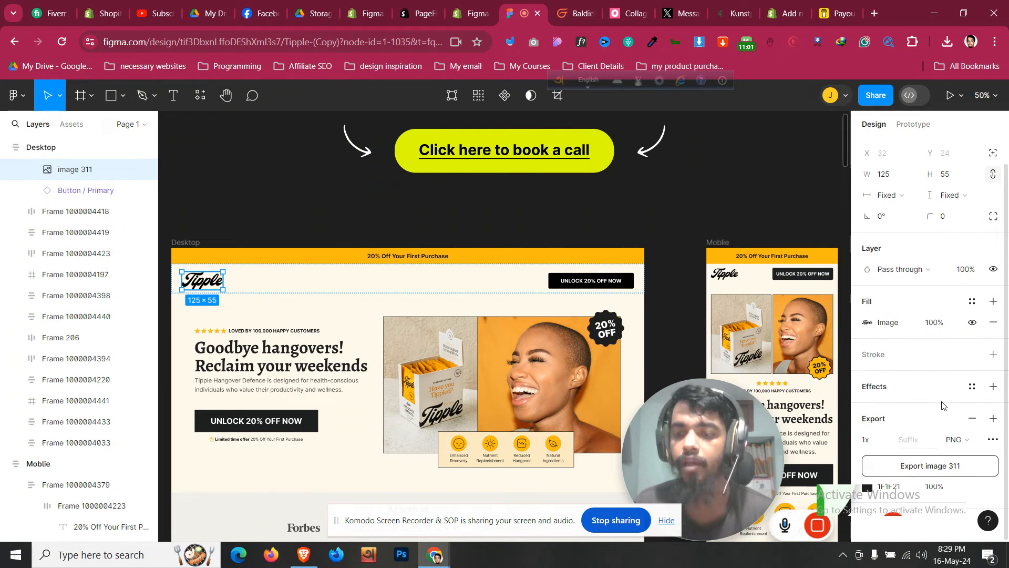
pyautogui.click(974, 443)
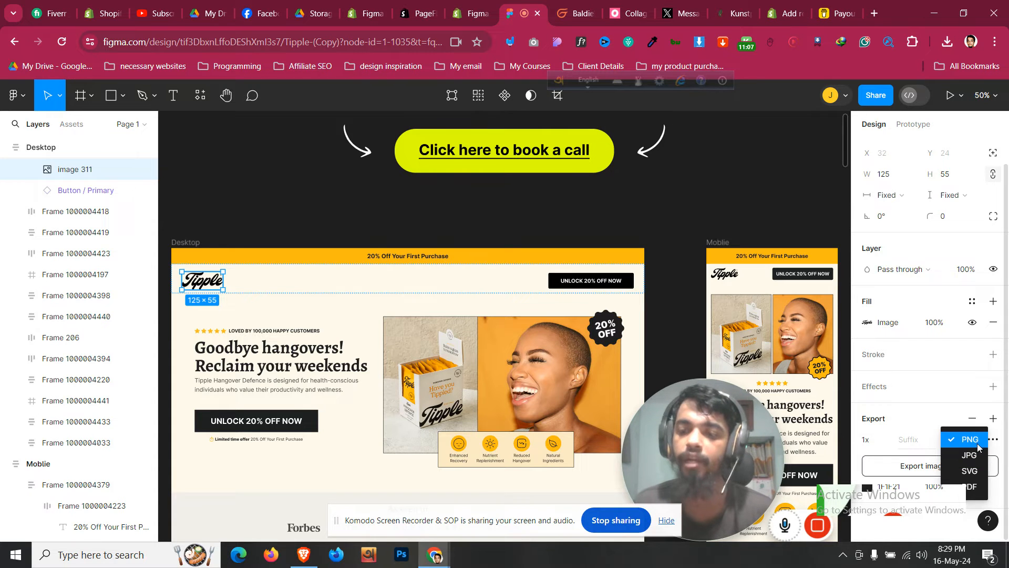
pyautogui.click(978, 448)
pyautogui.click(976, 470)
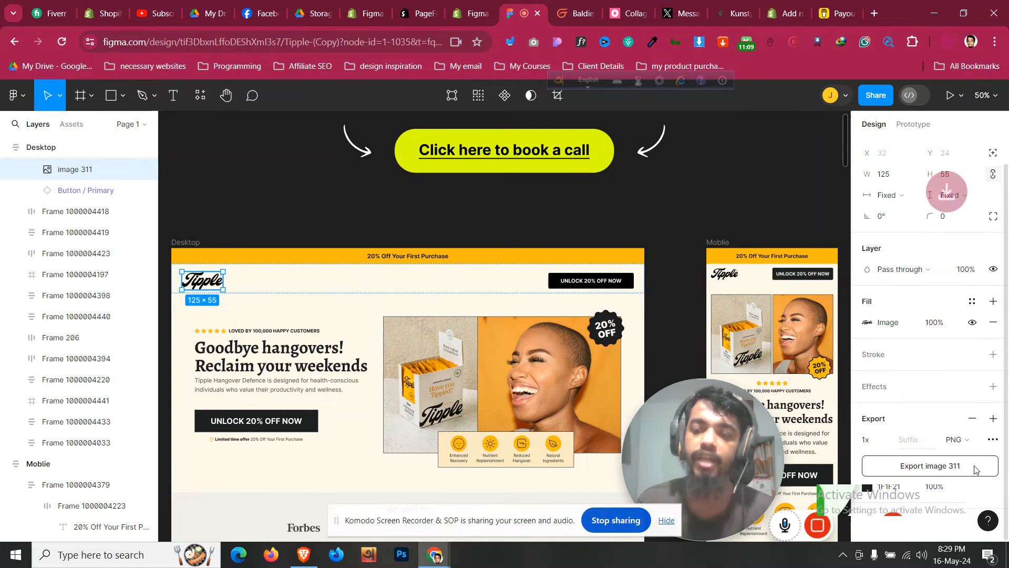
# - Change the logo's export format to SVG and export it again
pyautogui.click(960, 440)
pyautogui.click(974, 476)
pyautogui.click(973, 466)
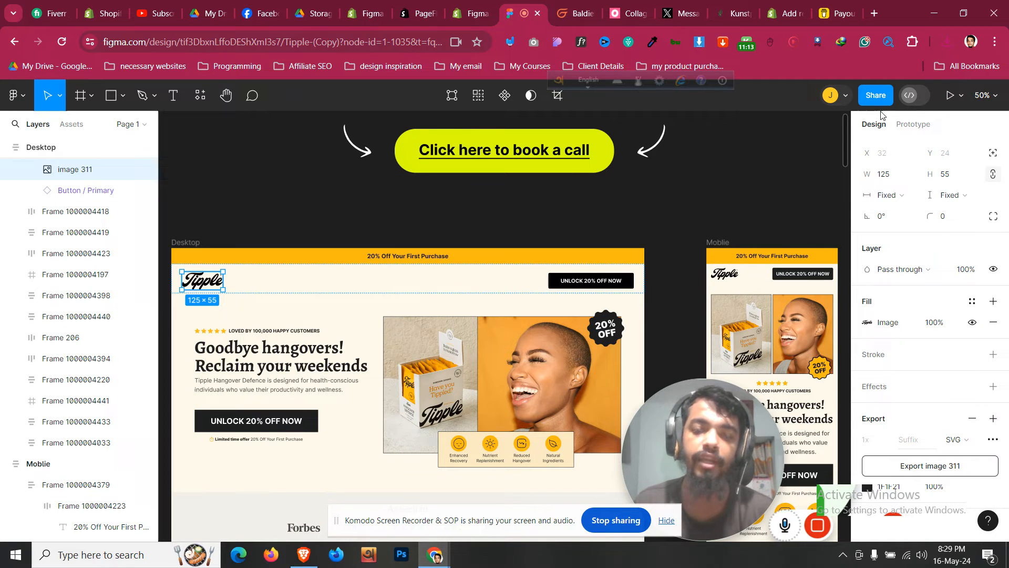
# - Check the exported logo files in the computer's Downloads folder and return to the browser's Figma design
pyautogui.click(913, 42)
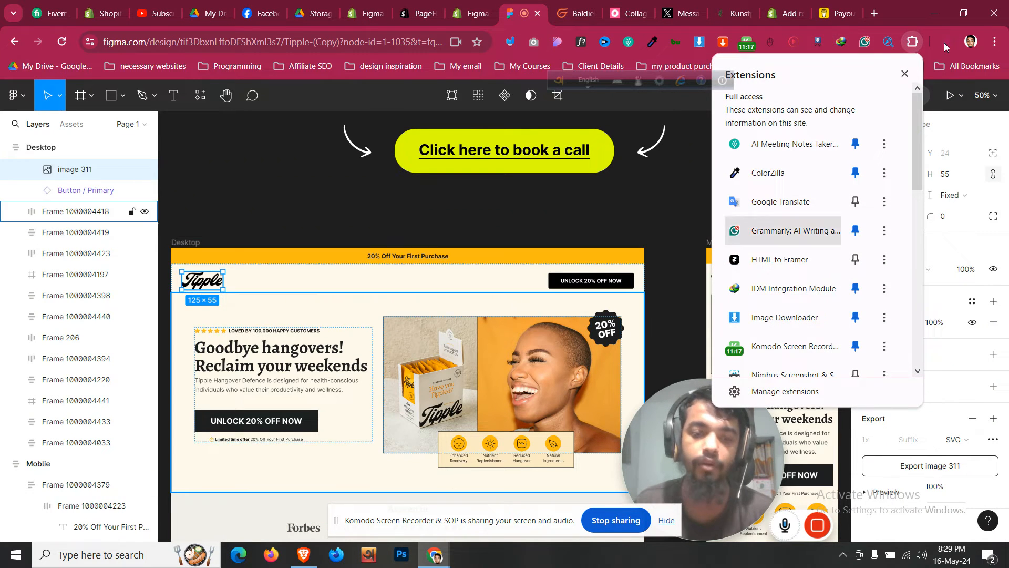
pyautogui.click(935, 12)
pyautogui.click(936, 8)
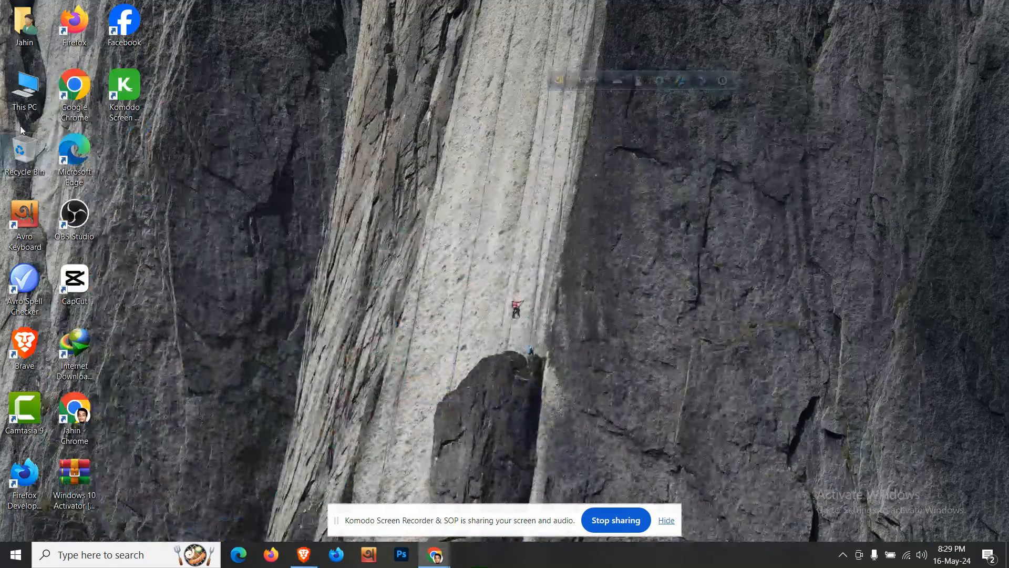
pyautogui.doubleClick(25, 90)
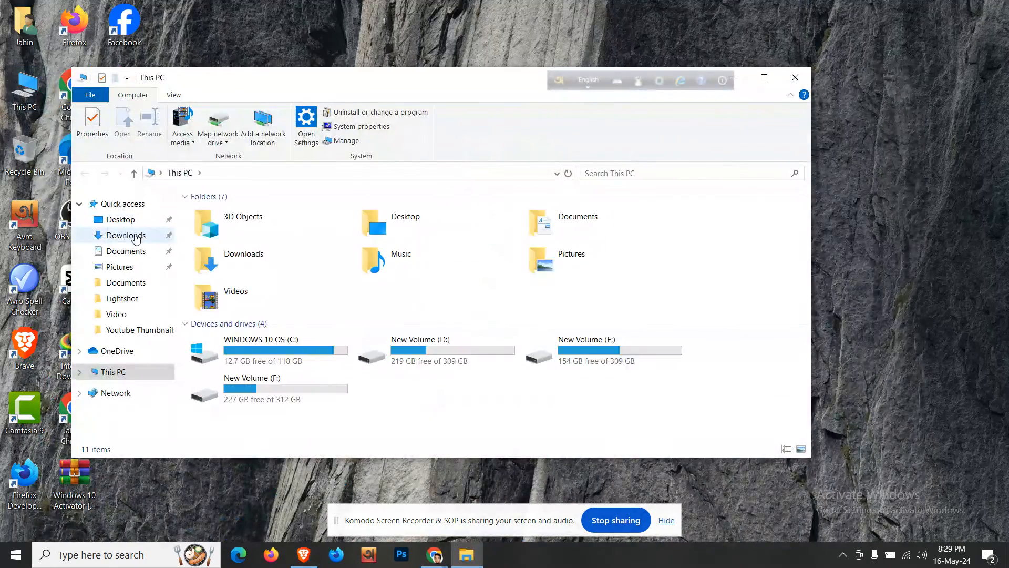
pyautogui.click(125, 235)
pyautogui.click(764, 77)
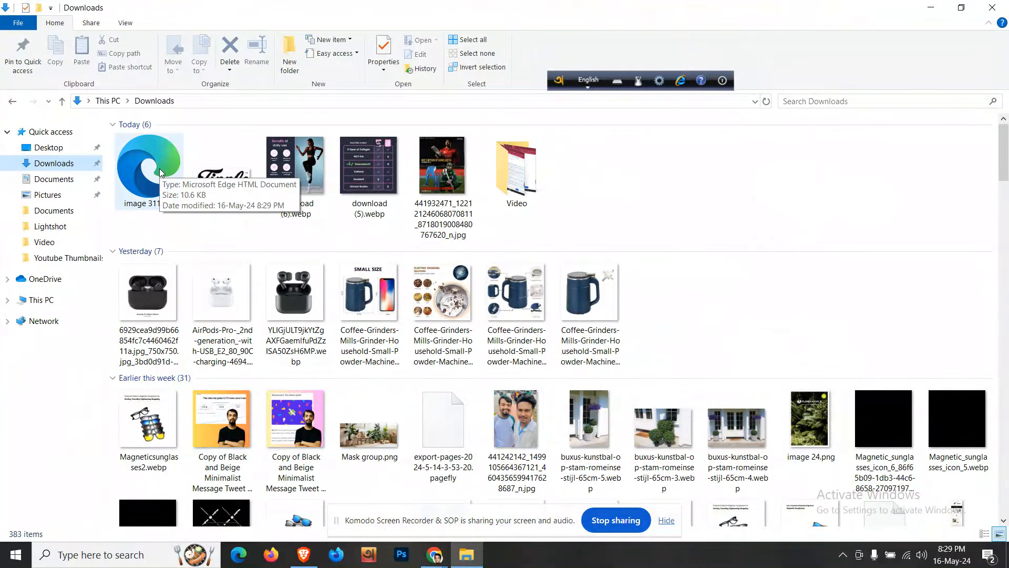
pyautogui.click(222, 168)
pyautogui.click(435, 555)
pyautogui.click(381, 496)
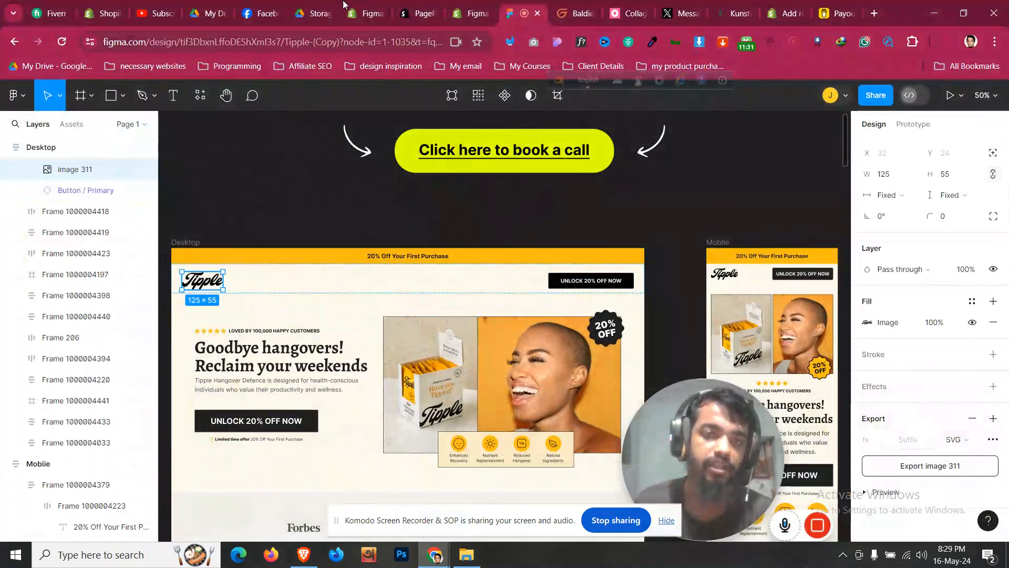
# - Switch to the PageFly editor and place an Image element in the header section's left column
pyautogui.click(483, 6)
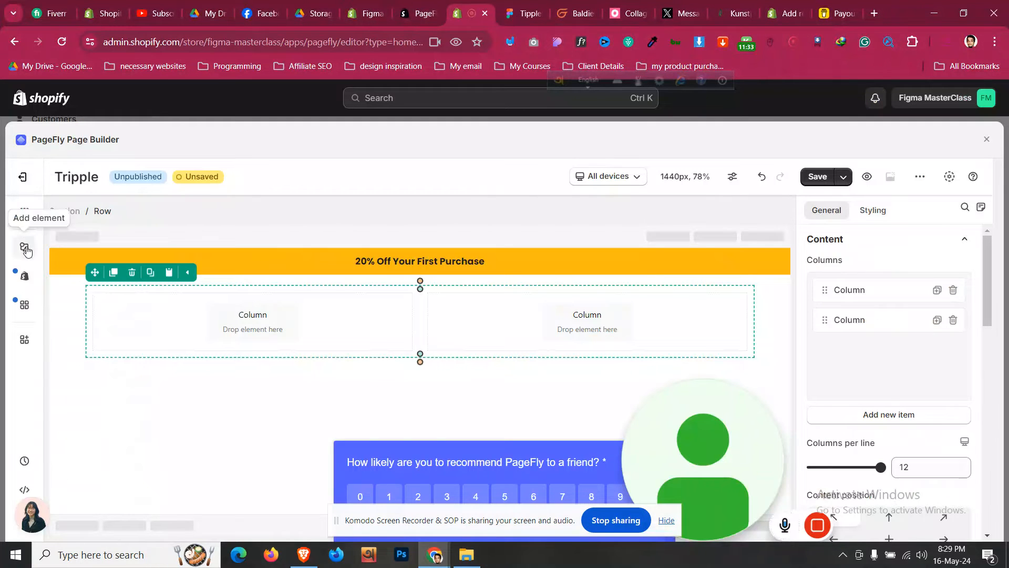
pyautogui.click(25, 212)
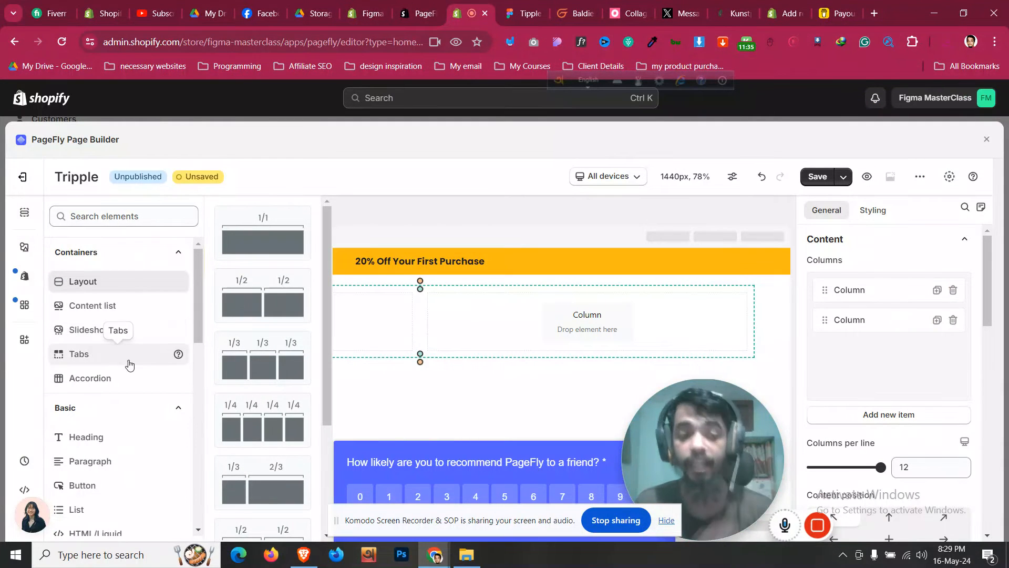
pyautogui.scroll(-4, 126, 363)
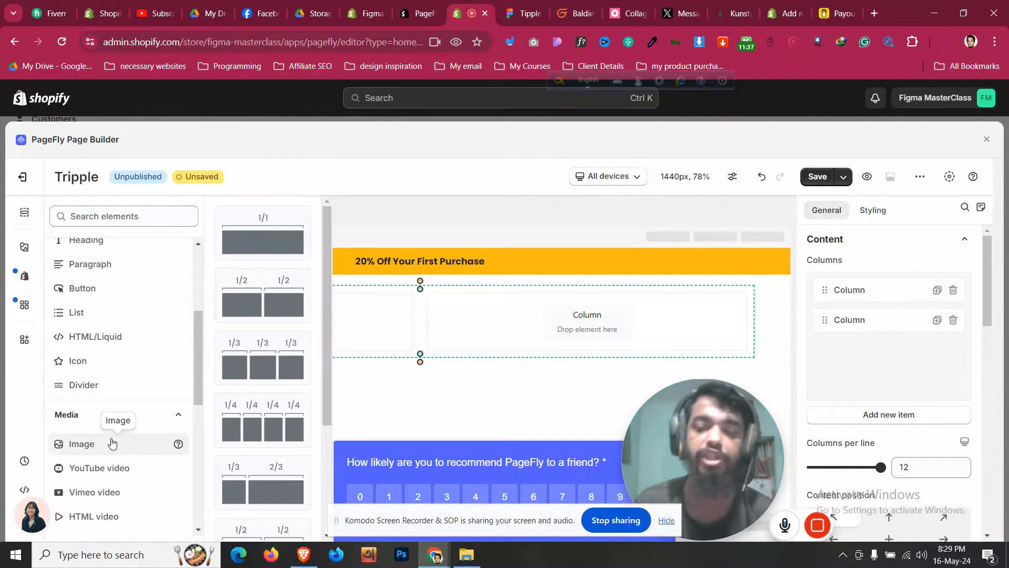
pyautogui.moveTo(112, 443)
pyautogui.moveTo(263, 231); pyautogui.dragTo(282, 322)
# - Upload image 311.png from the Downloads folder and set it as the header image's source
pyautogui.click(865, 283)
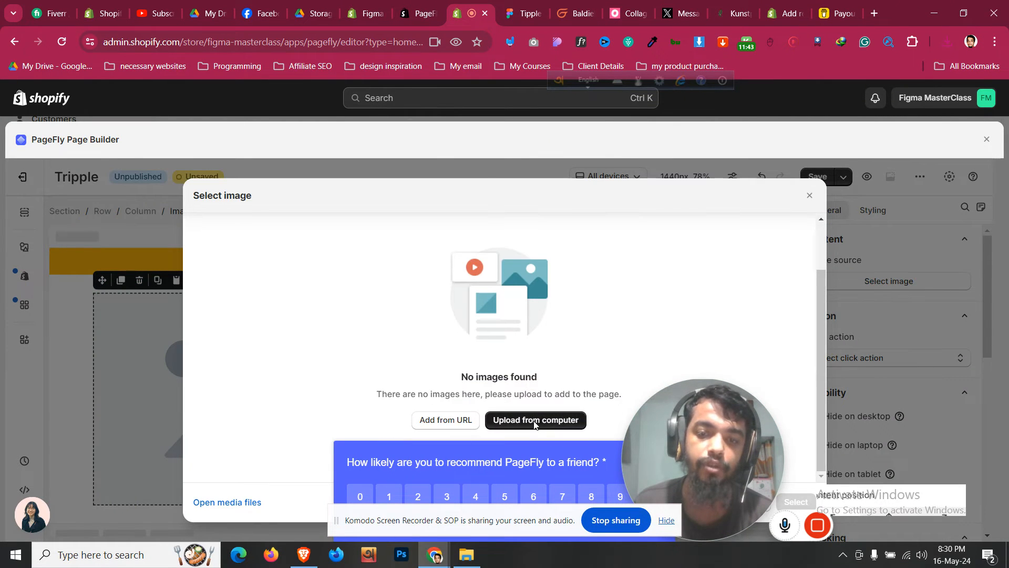
pyautogui.click(535, 421)
pyautogui.click(158, 30)
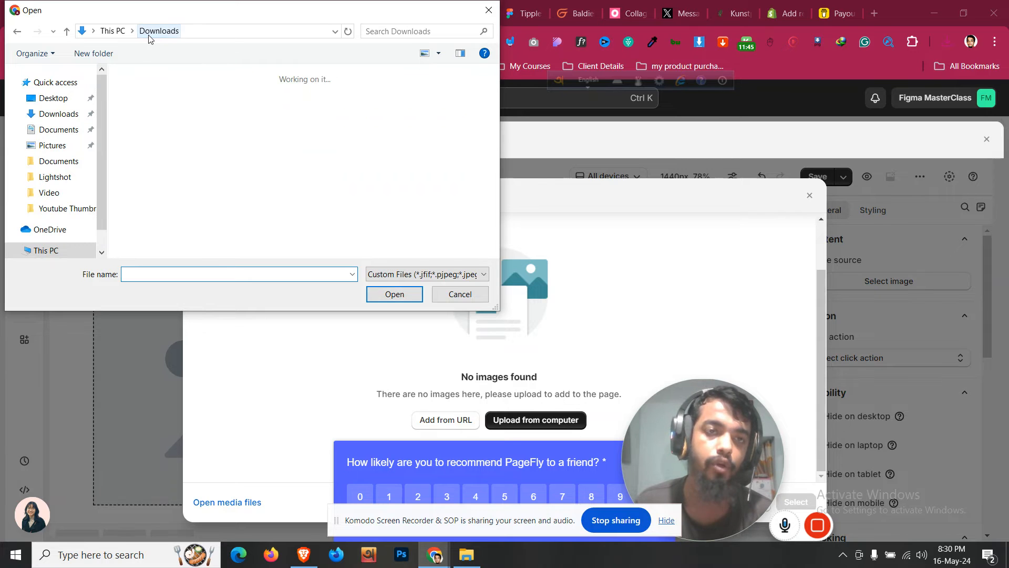
pyautogui.click(226, 132)
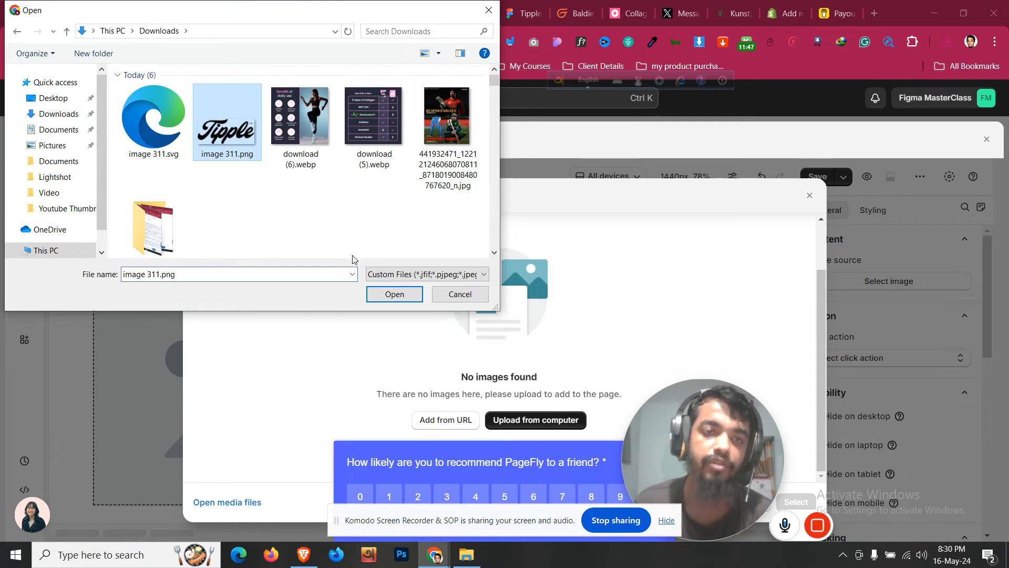
pyautogui.click(395, 294)
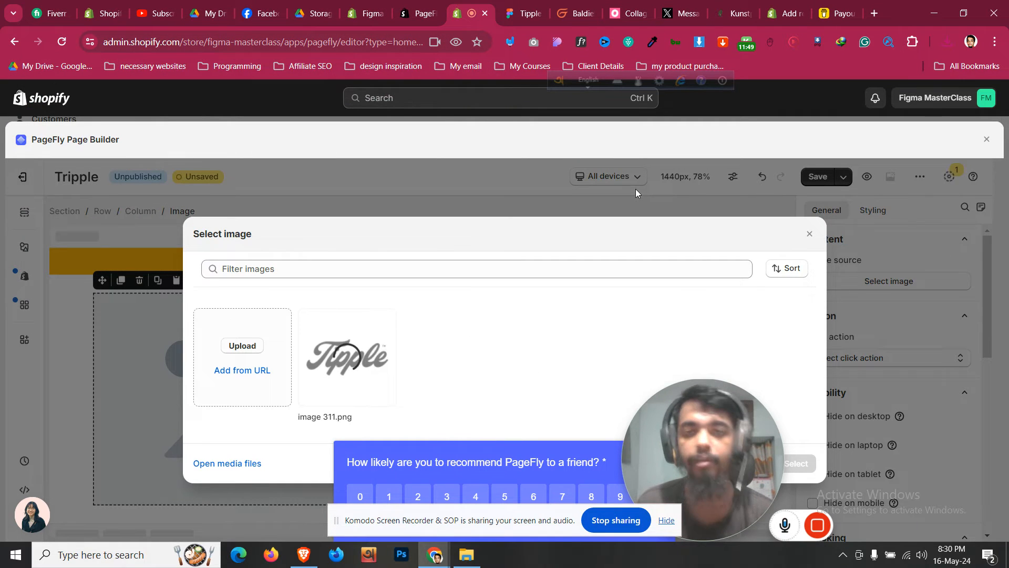
pyautogui.moveTo(699, 400); pyautogui.dragTo(831, 407)
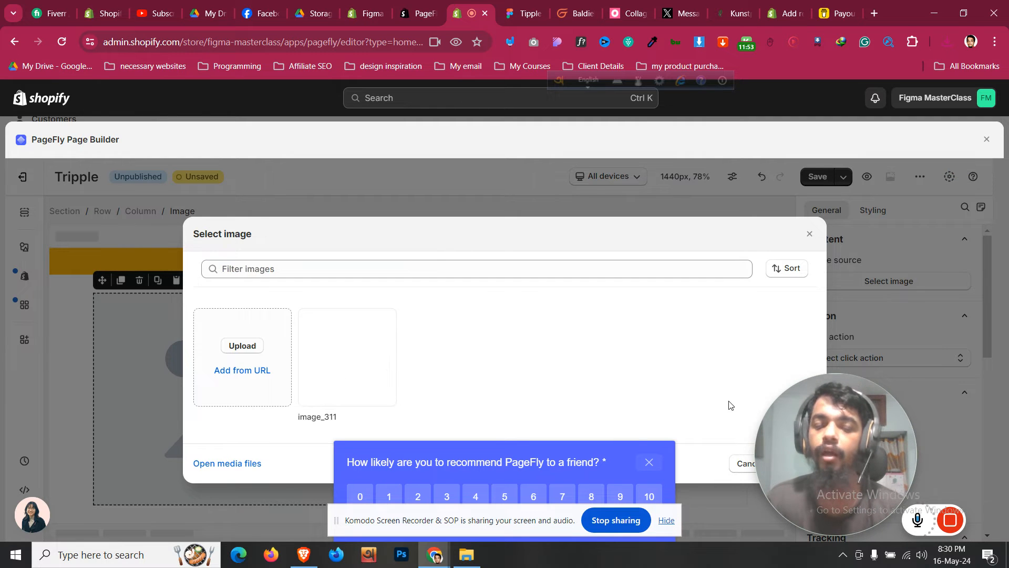
pyautogui.click(357, 366)
pyautogui.moveTo(804, 452); pyautogui.dragTo(802, 315)
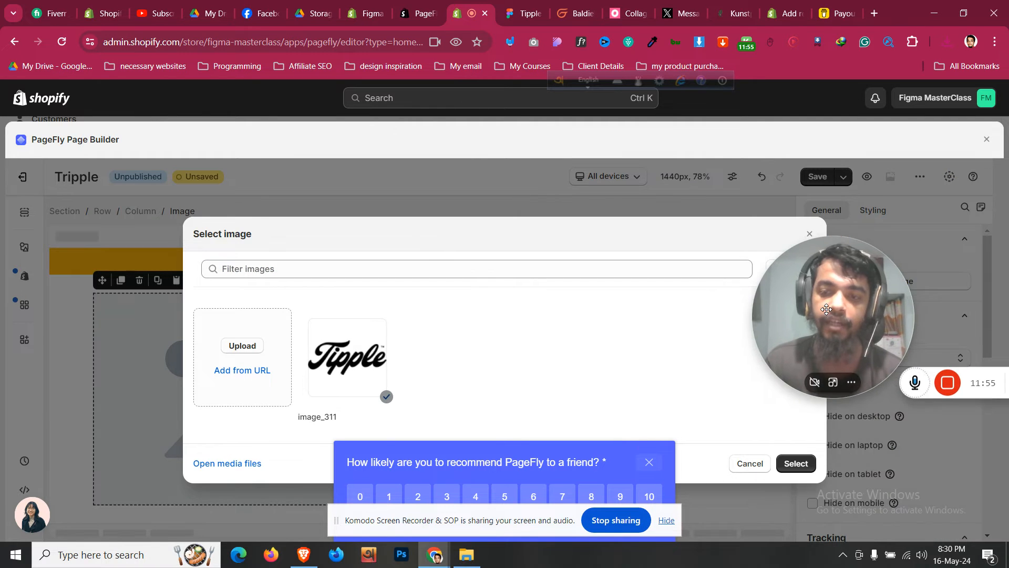
pyautogui.click(805, 459)
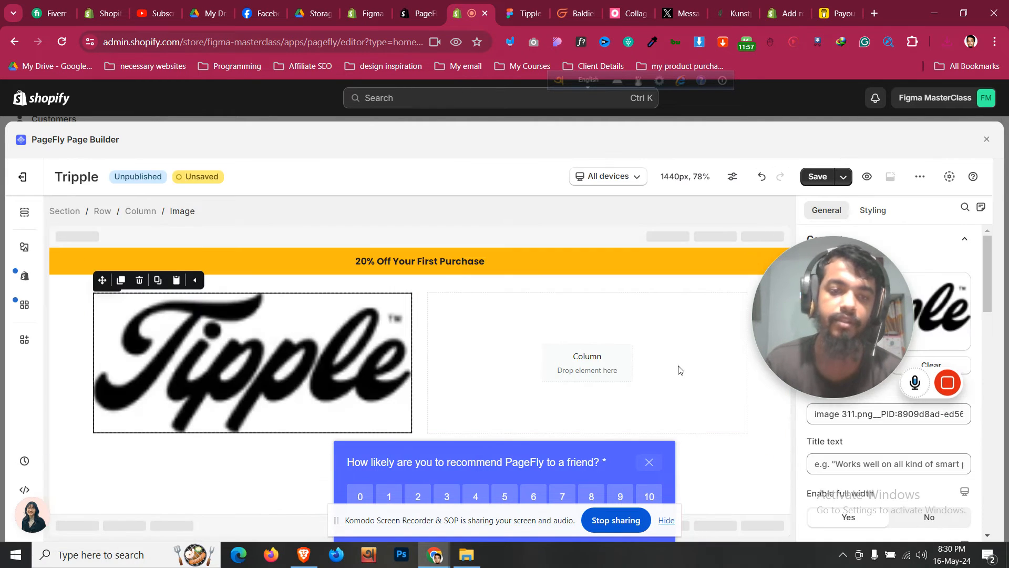
# - Turn off full width for the header logo image so it uses its original size
pyautogui.moveTo(847, 343); pyautogui.dragTo(674, 421)
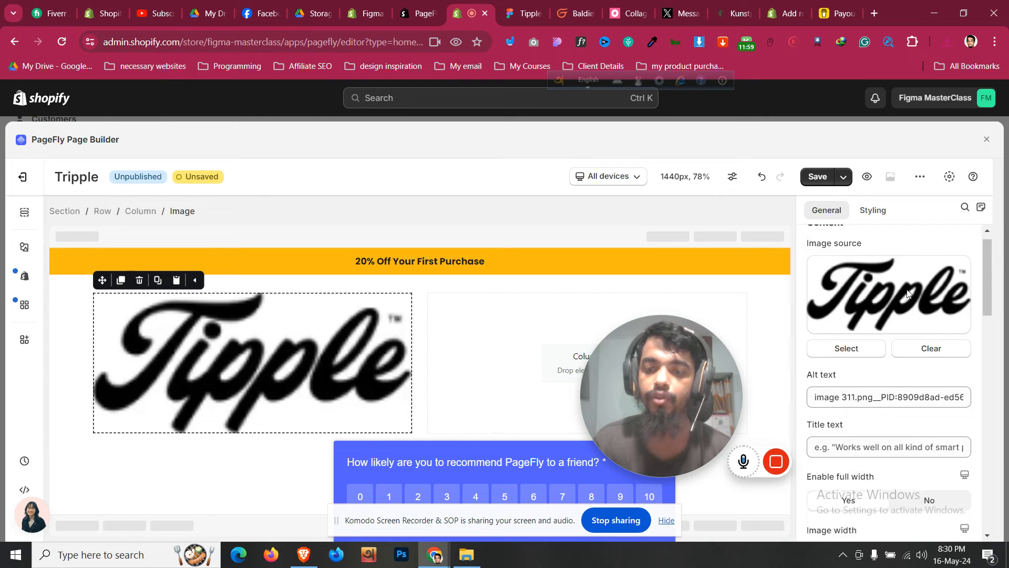
pyautogui.scroll(-5, 928, 296)
pyautogui.click(930, 255)
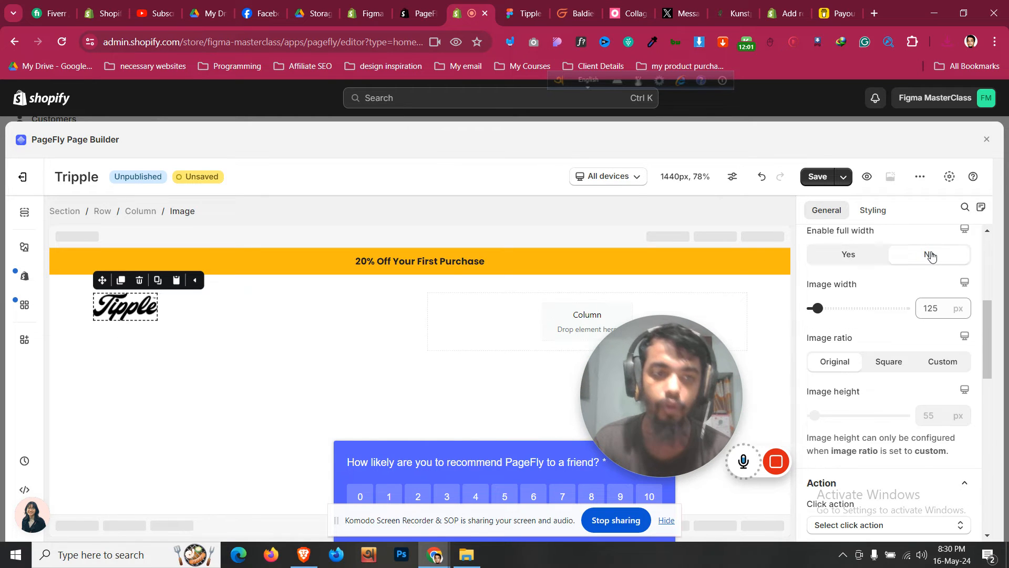
# - Switch to the Figma design and examine the header button's size, corner radius, fill and label typography
pyautogui.click(73, 297)
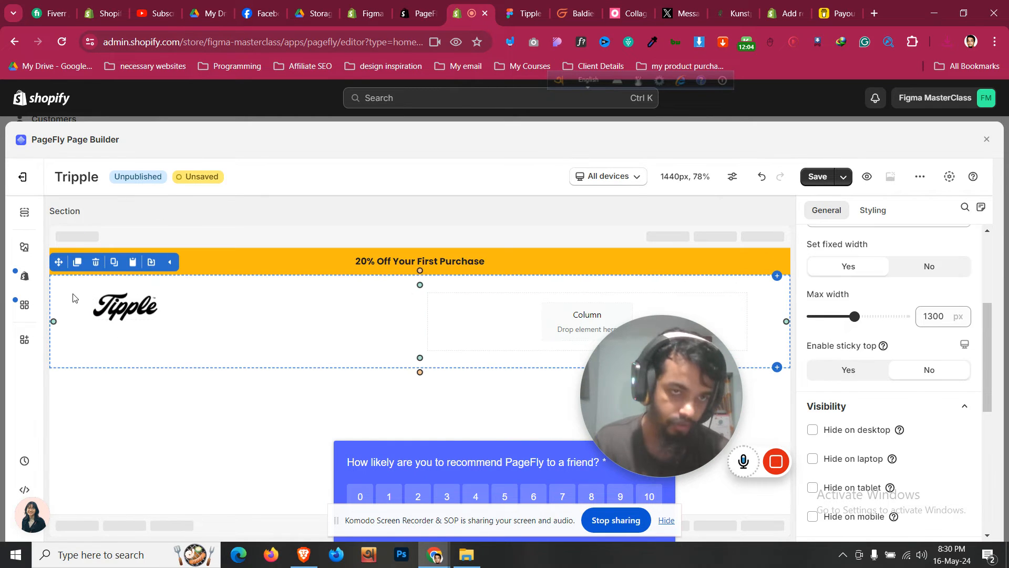
pyautogui.click(506, 4)
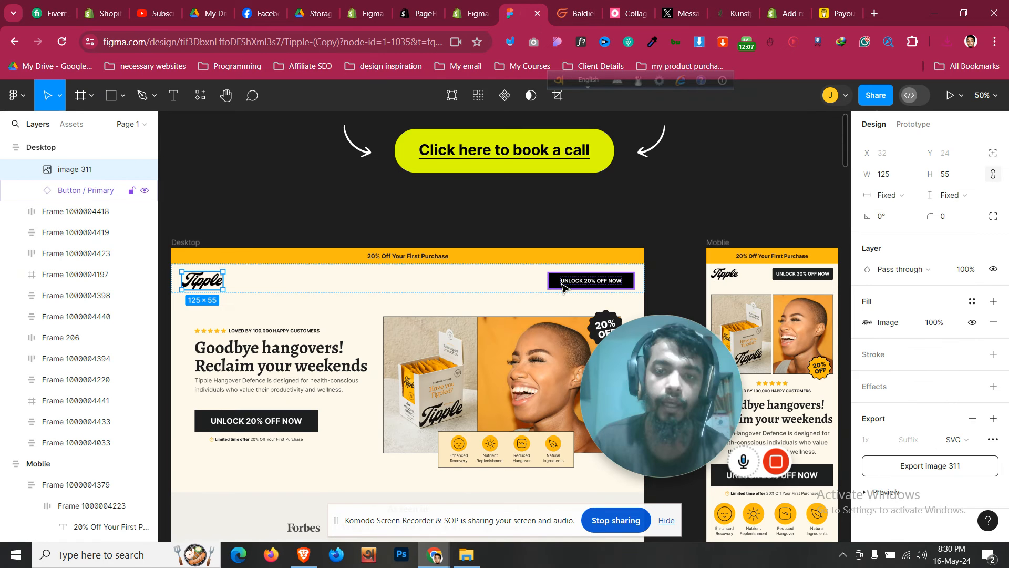
pyautogui.click(591, 280)
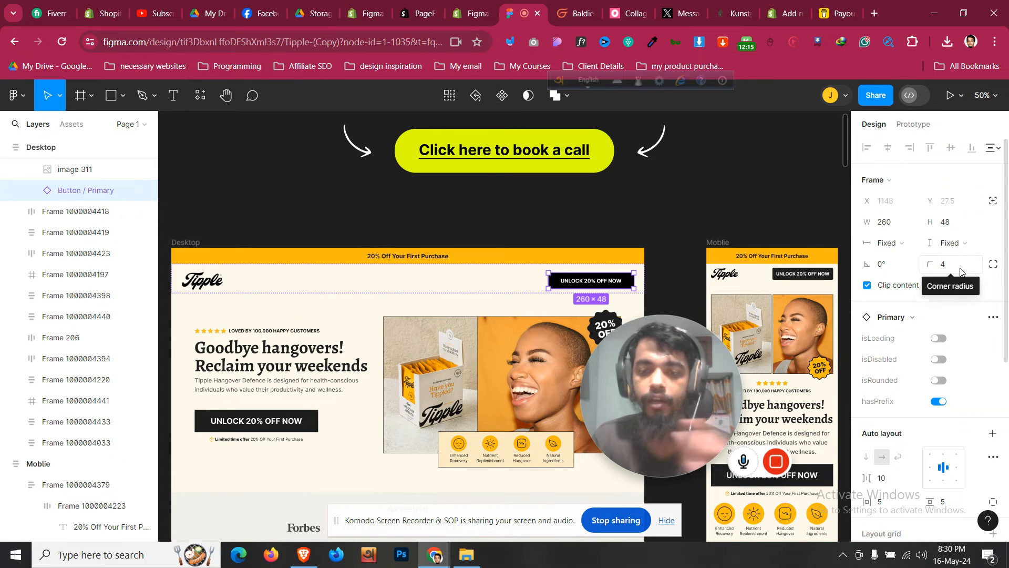
pyautogui.scroll(-5, 949, 362)
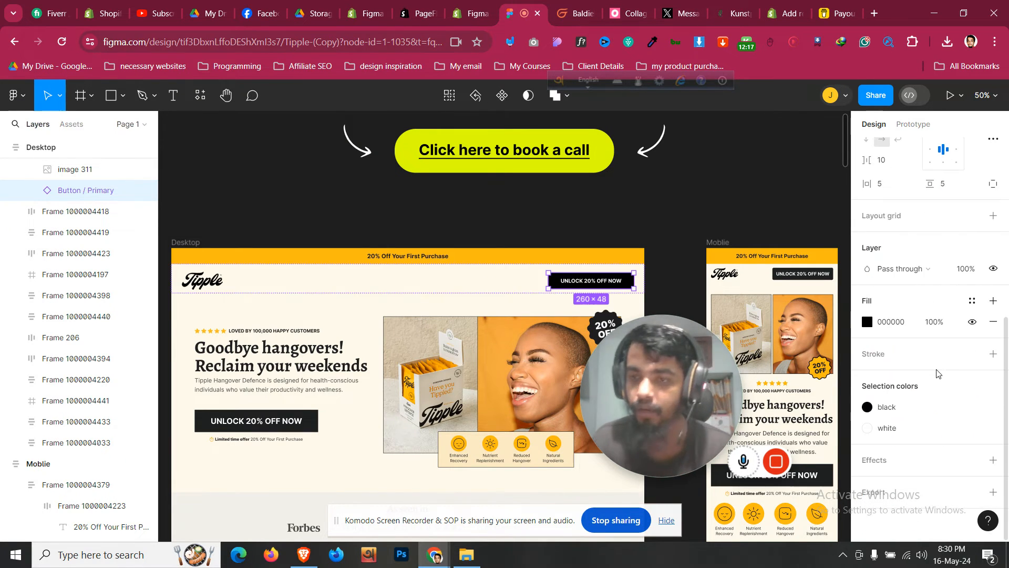
pyautogui.doubleClick(610, 286)
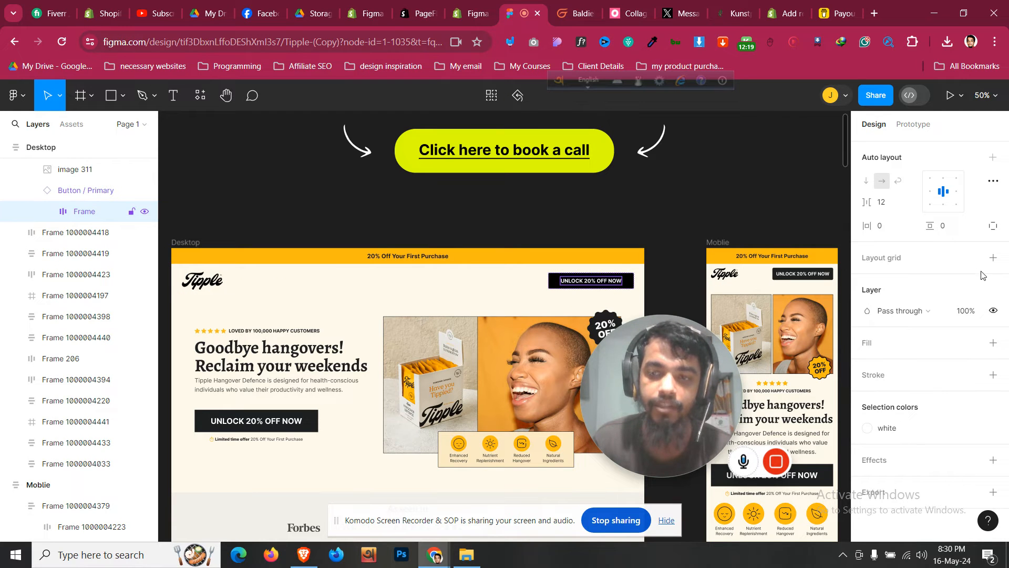
pyautogui.scroll(-3, 928, 319)
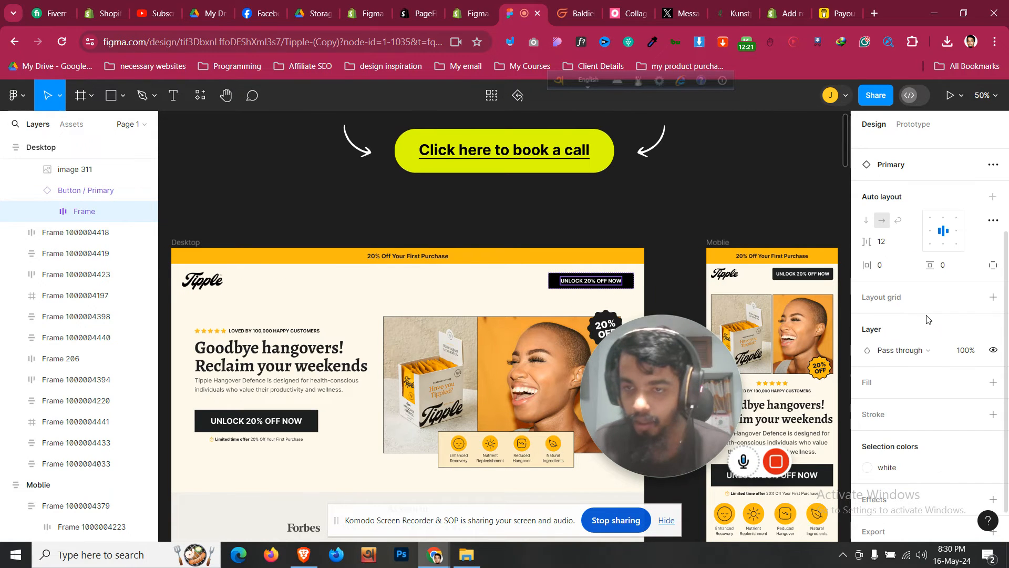
pyautogui.click(612, 283)
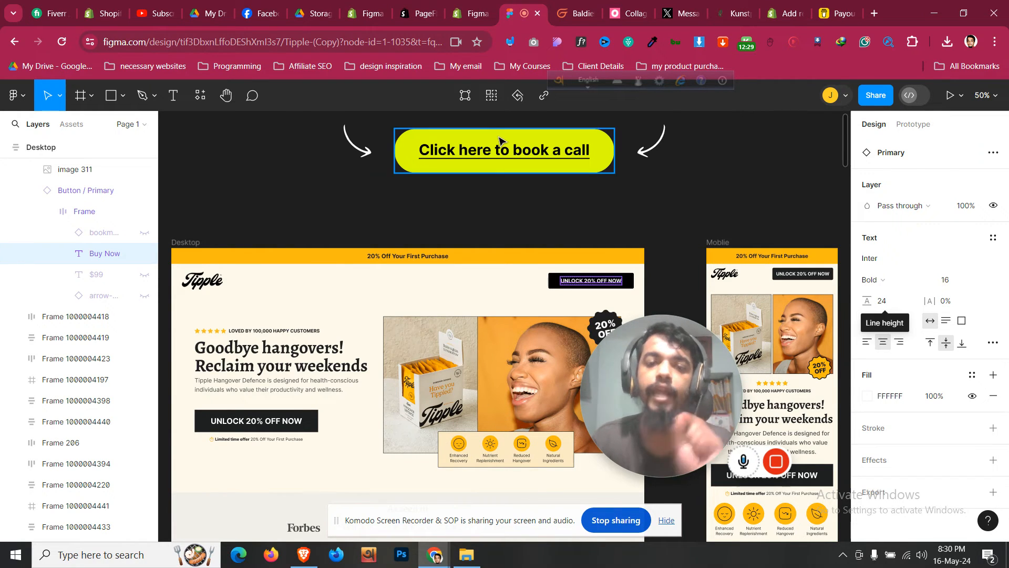
# - Return to the PageFly editor and place a Button element in the header section's empty right column
pyautogui.click(464, 6)
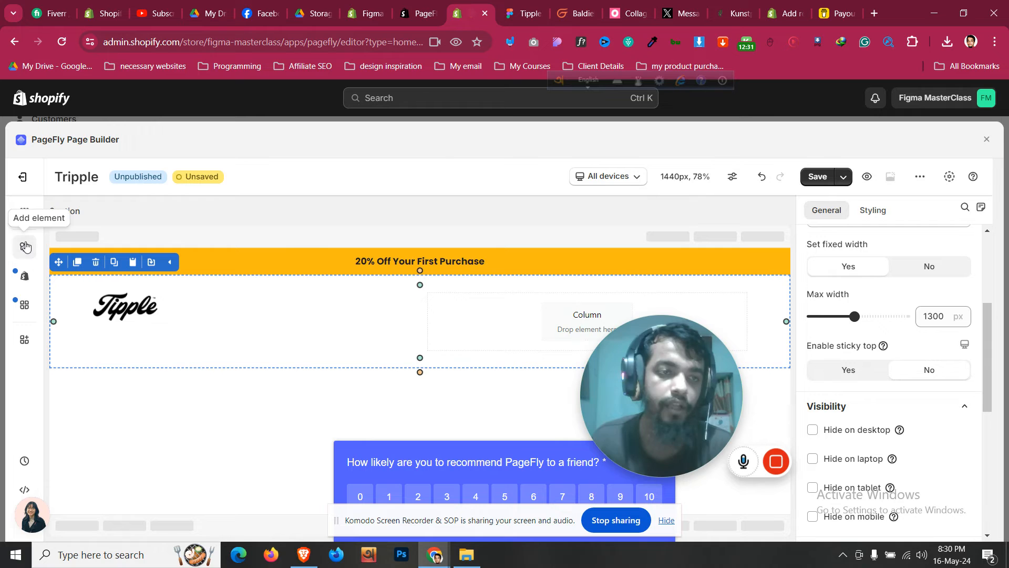
pyautogui.click(24, 247)
pyautogui.scroll(-3, 137, 413)
pyautogui.scroll(10, 137, 414)
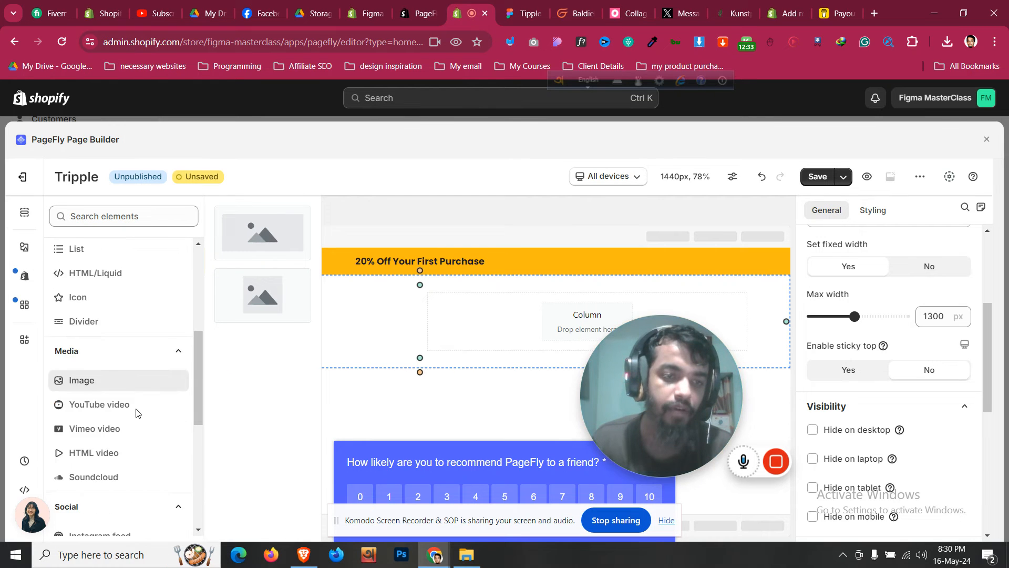
pyautogui.scroll(-1, 133, 378)
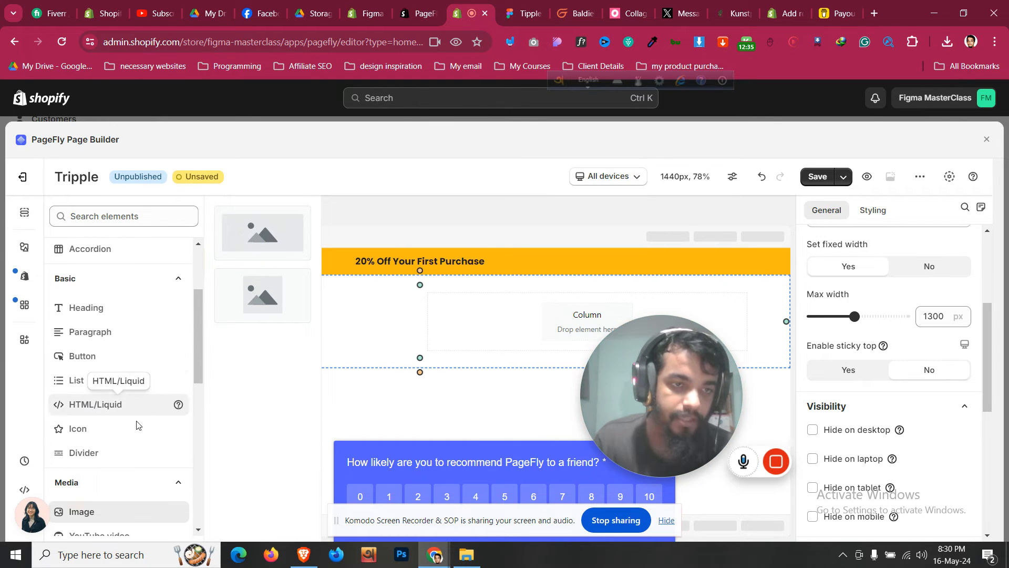
pyautogui.click(128, 357)
pyautogui.moveTo(278, 237); pyautogui.dragTo(557, 331)
pyautogui.click(523, 13)
pyautogui.click(473, 10)
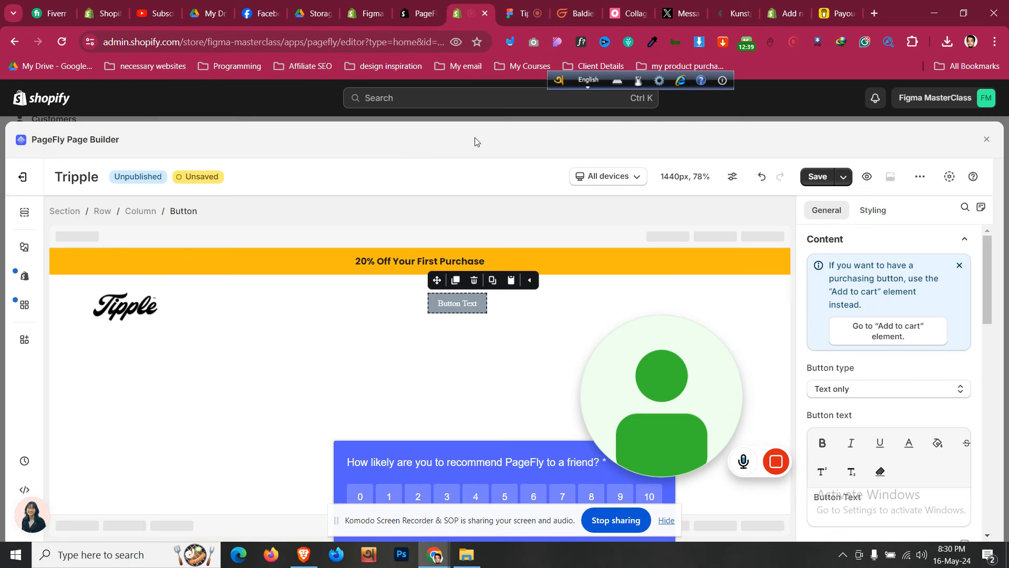
# - Change the header button's font family to Poppins
pyautogui.click(860, 219)
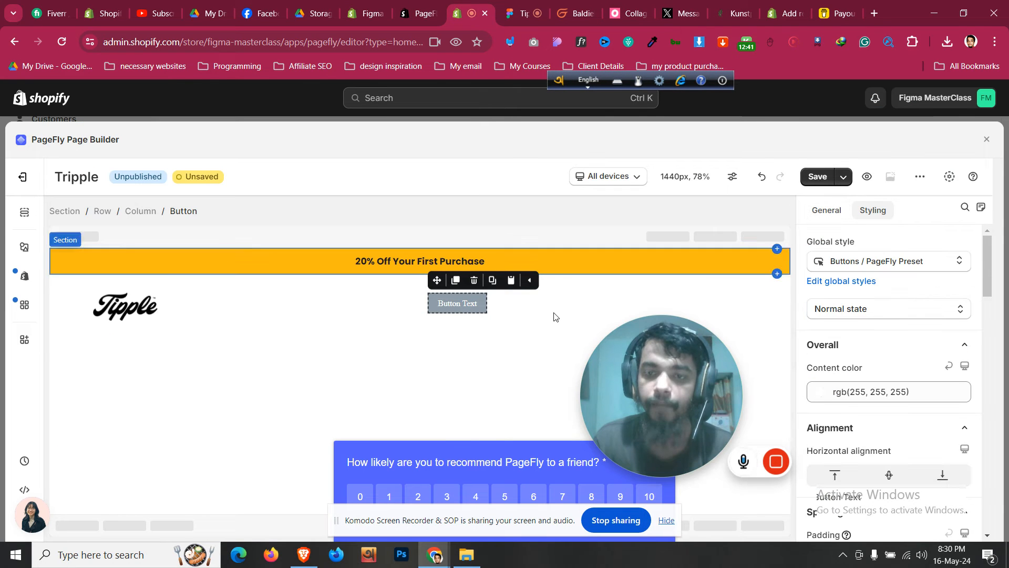
pyautogui.scroll(-3, 902, 301)
pyautogui.scroll(2, 902, 301)
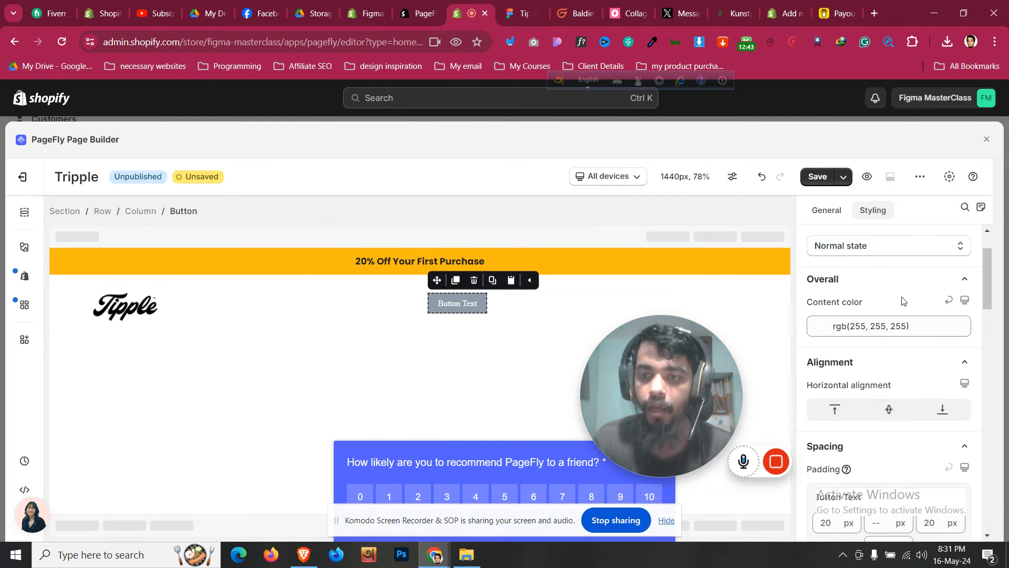
pyautogui.scroll(-6, 902, 305)
pyautogui.scroll(-2, 902, 312)
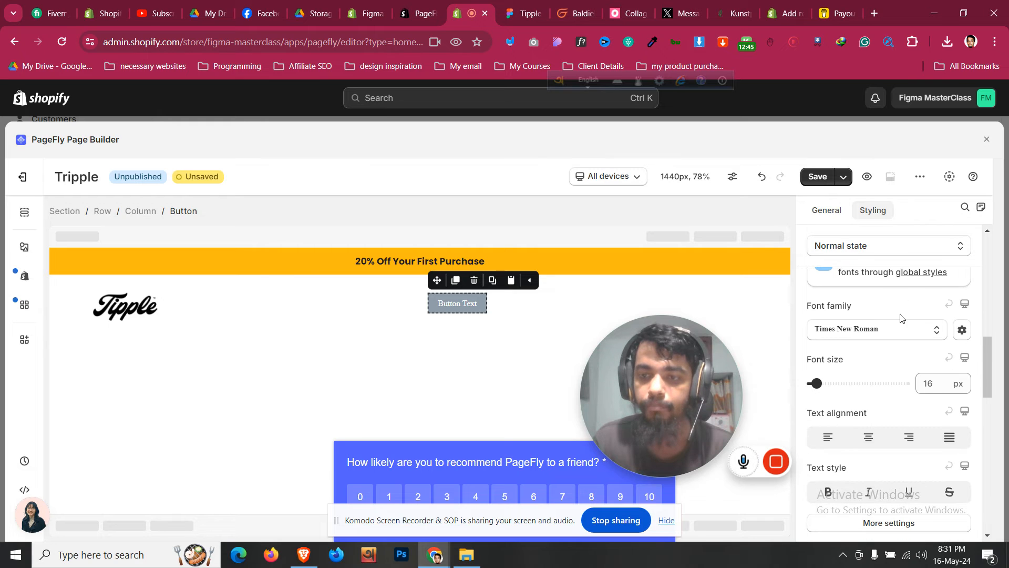
pyautogui.click(900, 329)
pyautogui.click(854, 414)
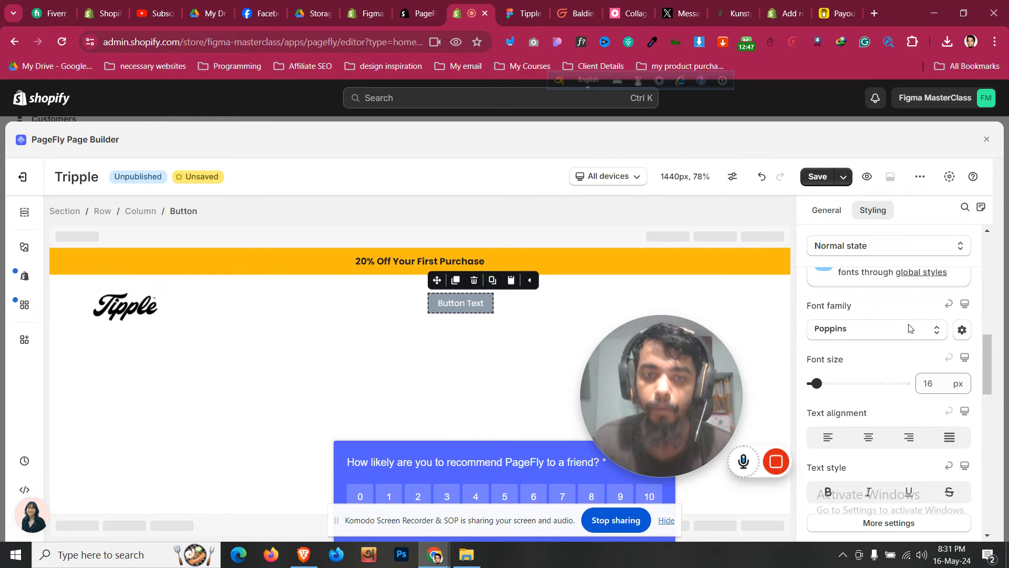
# - Set the header button's background color to black, rgb(0, 0, 0), and check its content color
pyautogui.scroll(-4, 873, 413)
pyautogui.click(887, 408)
pyautogui.click(844, 376)
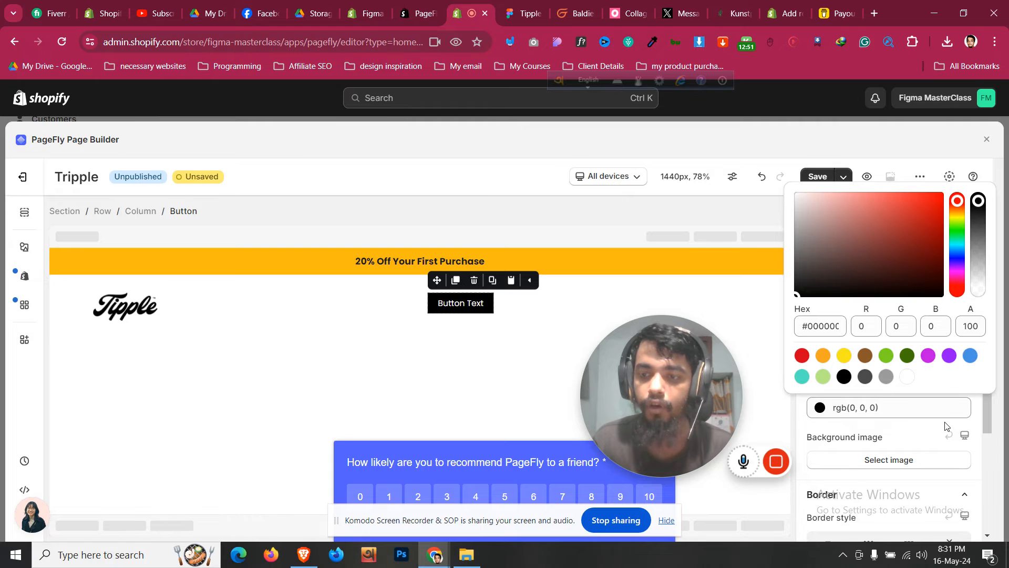
pyautogui.scroll(8, 946, 426)
pyautogui.click(883, 391)
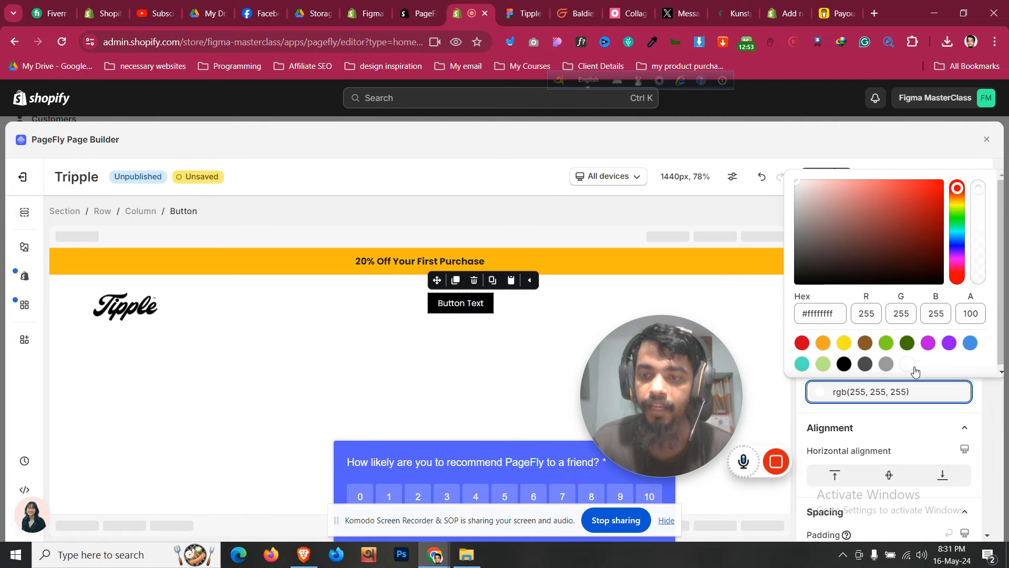
pyautogui.scroll(-5, 902, 438)
pyautogui.scroll(2, 888, 398)
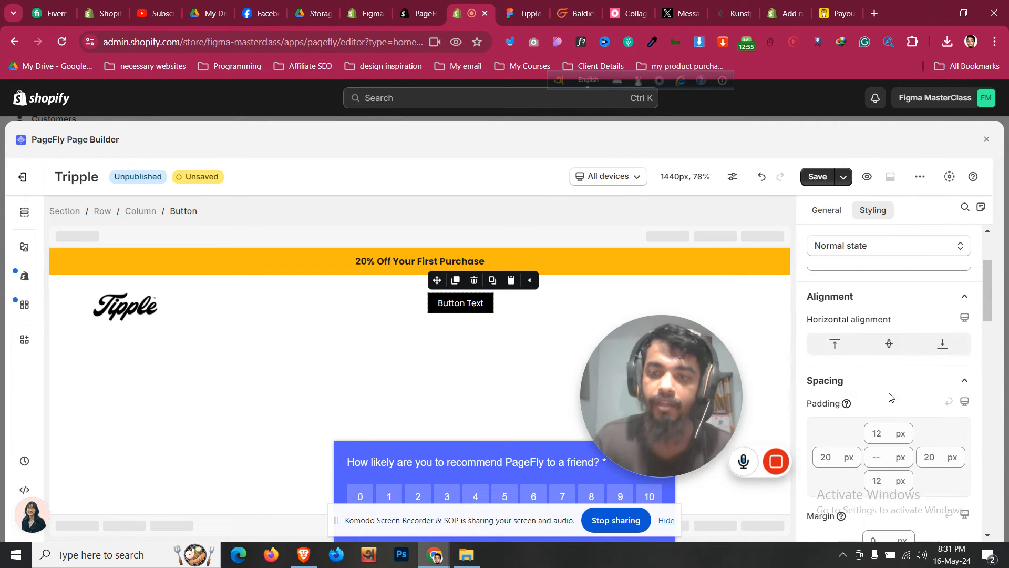
pyautogui.scroll(-4, 887, 399)
# - Copy the header button's label from the Figma design and replace the PageFly button text with "UNLOCK 20% OFF NOW"
pyautogui.click(522, 13)
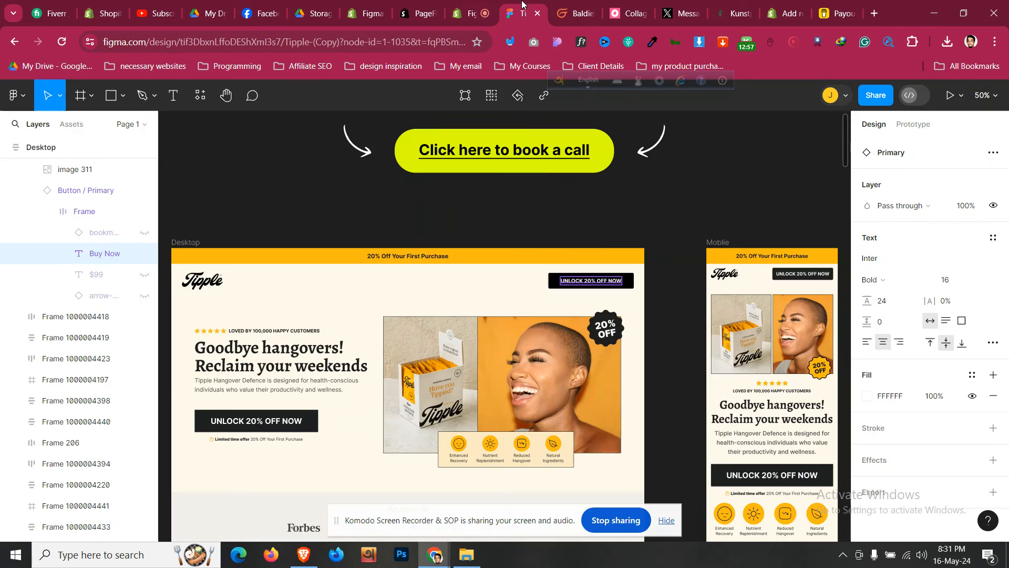
pyautogui.doubleClick(604, 282)
pyautogui.hotkey('ctrl', 'c')
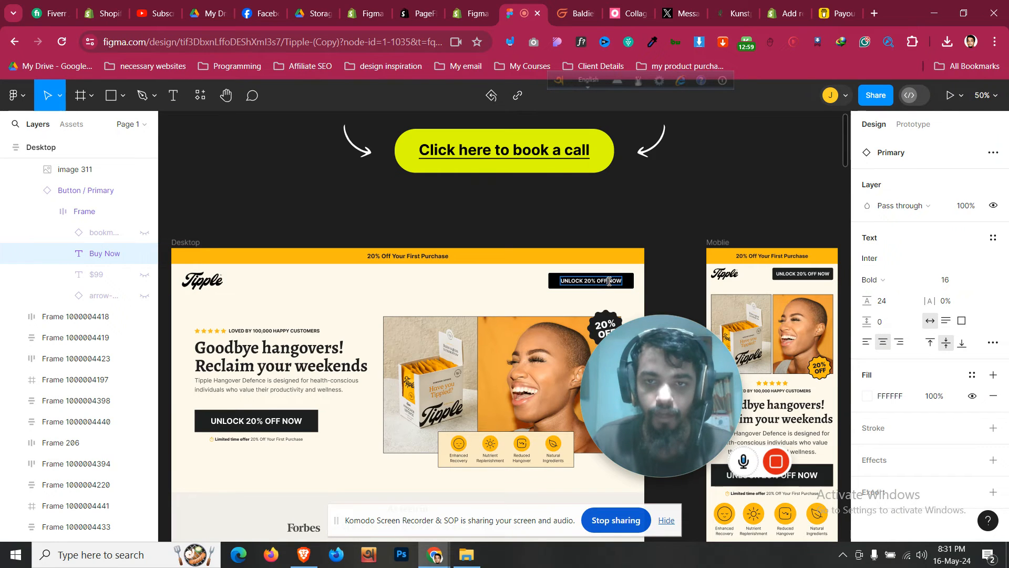
pyautogui.click(474, 14)
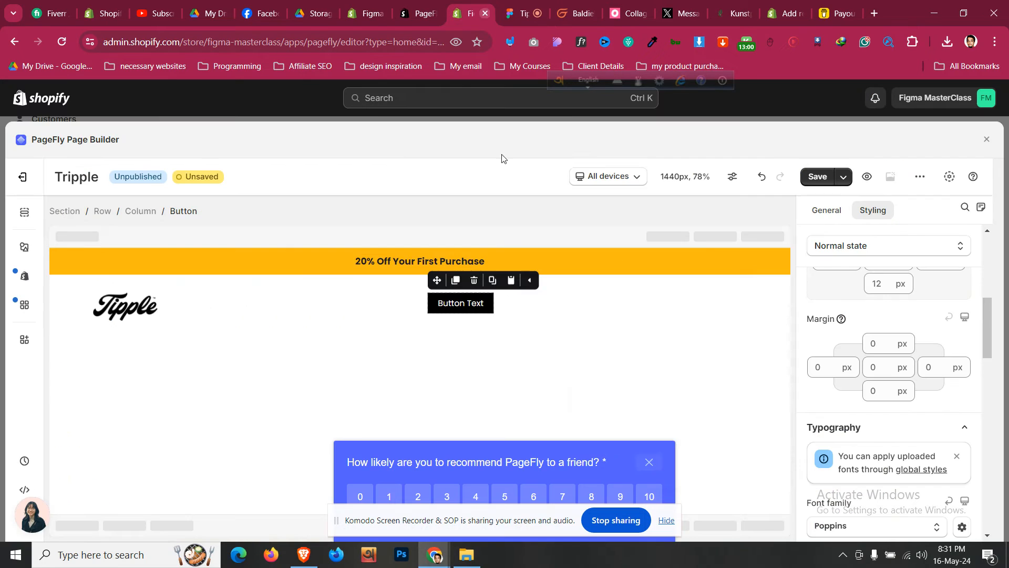
pyautogui.click(826, 210)
pyautogui.scroll(-3, 881, 353)
pyautogui.tripleClick(892, 301)
pyautogui.hotkey('ctrl', 'v')
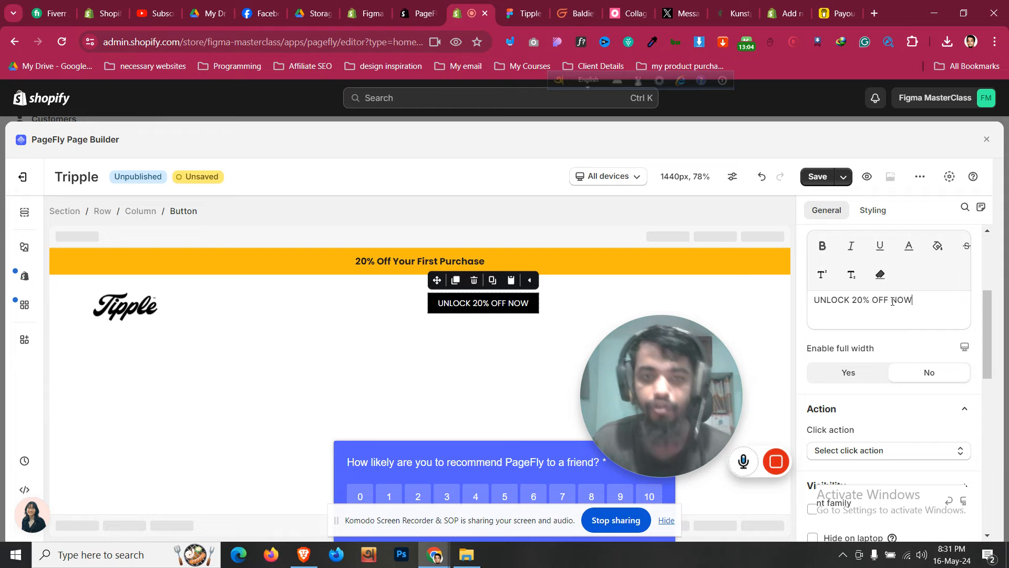
# - Round all corners of the header button with a uniform border radius
pyautogui.click(882, 216)
pyautogui.scroll(-10, 925, 387)
pyautogui.scroll(-2, 927, 389)
pyautogui.scroll(2, 894, 390)
pyautogui.click(875, 376)
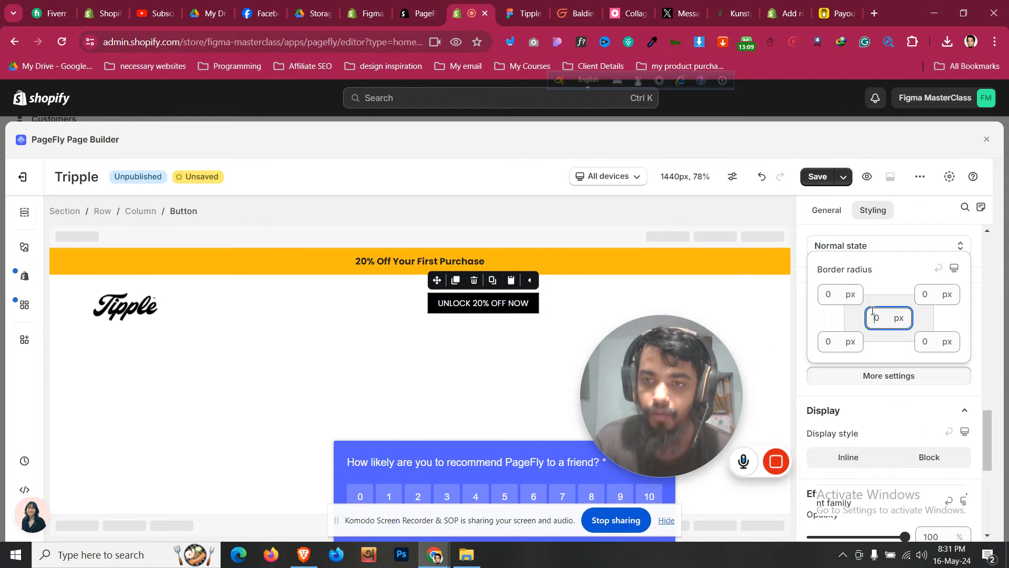
pyautogui.click(633, 306)
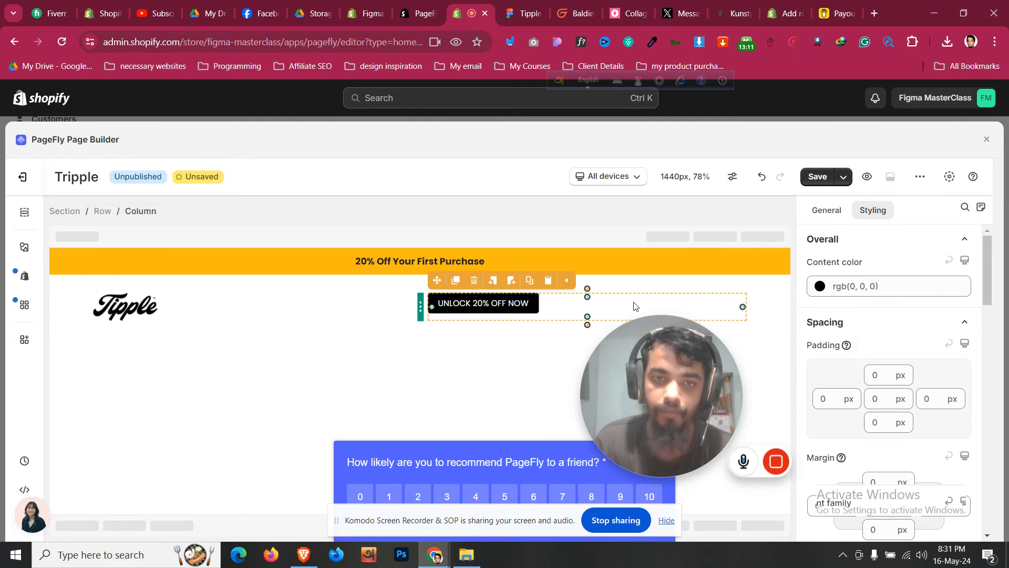
# - Set the header button's top and bottom padding to 15 px each
pyautogui.click(521, 303)
pyautogui.scroll(10, 884, 368)
pyautogui.scroll(-3, 878, 315)
pyautogui.doubleClick(878, 298)
pyautogui.write('15')
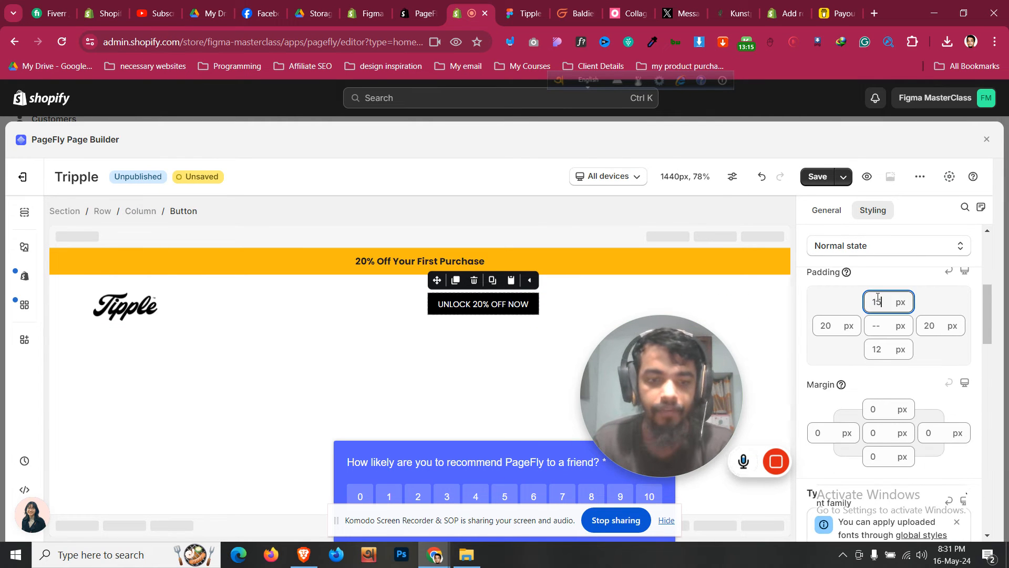
pyautogui.doubleClick(876, 351)
pyautogui.write('15')
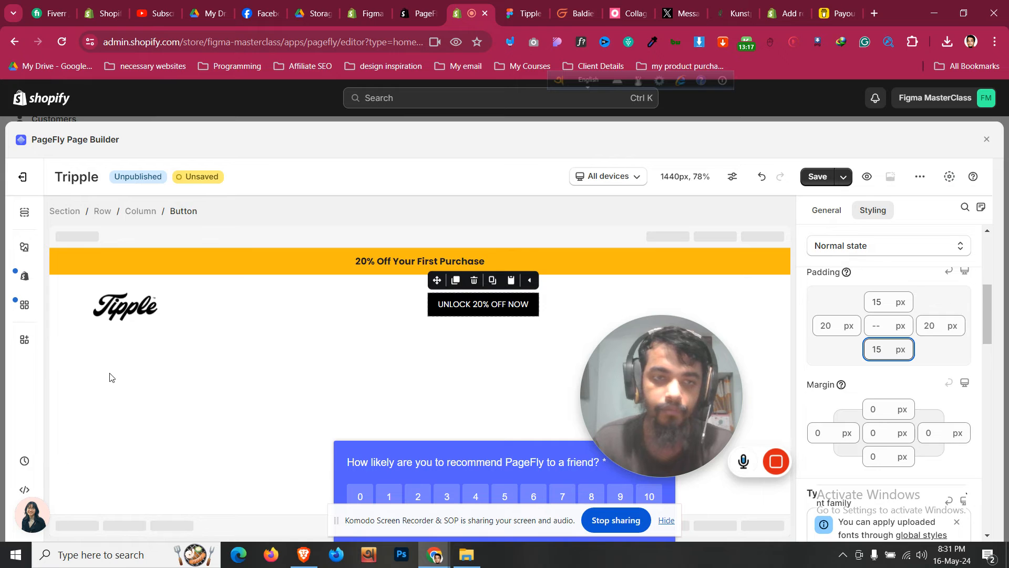
pyautogui.click(70, 313)
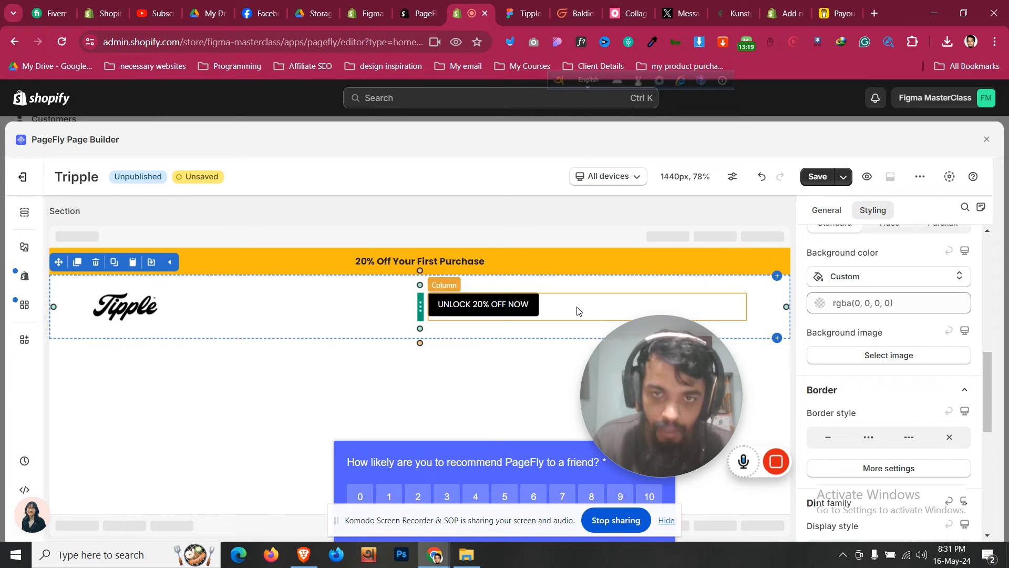
# - Set the header button's font size to 18 px and its font weight to Bold
pyautogui.click(525, 310)
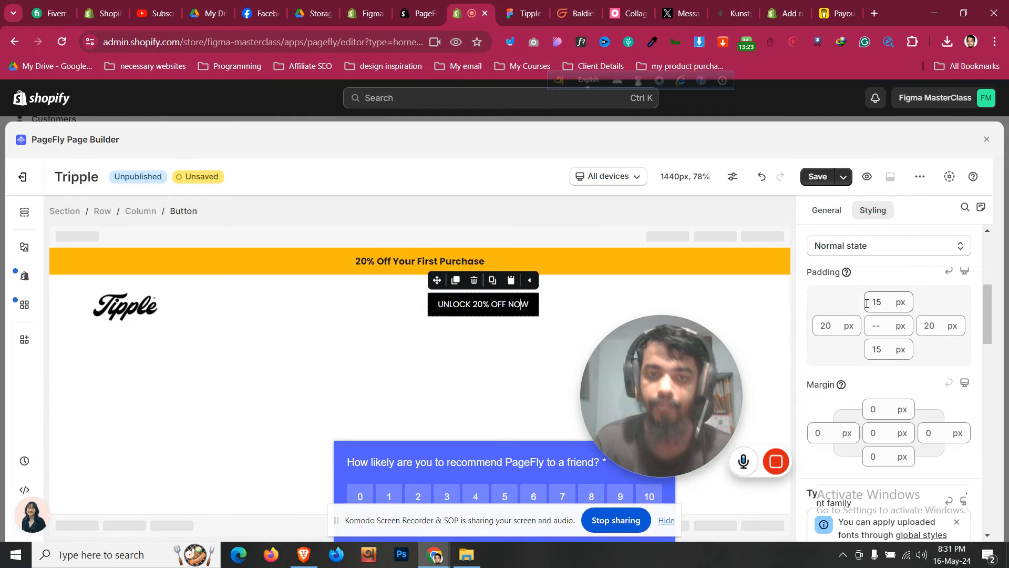
pyautogui.scroll(-6, 884, 307)
pyautogui.write('18')
pyautogui.click(932, 462)
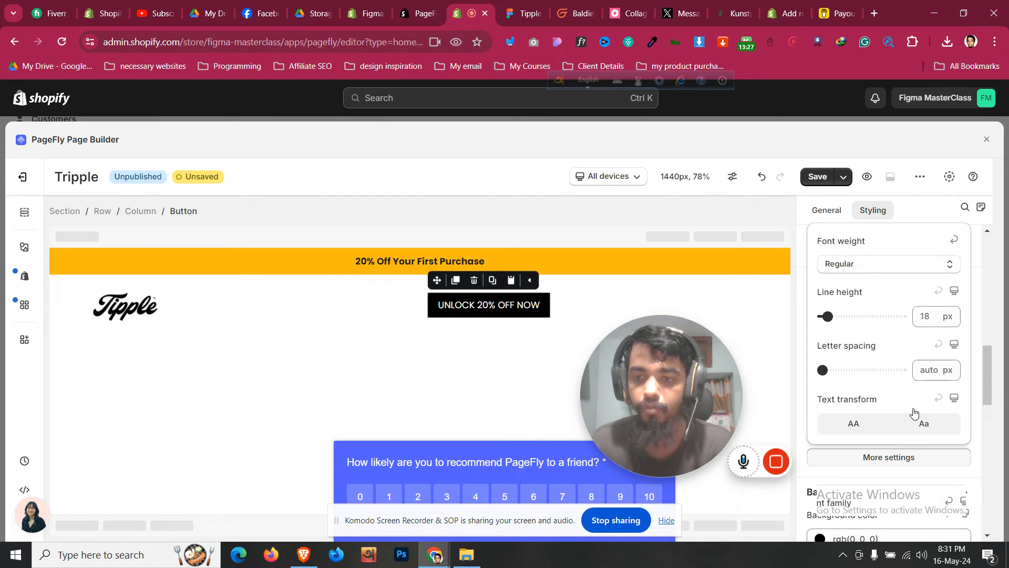
pyautogui.click(879, 270)
pyautogui.click(849, 435)
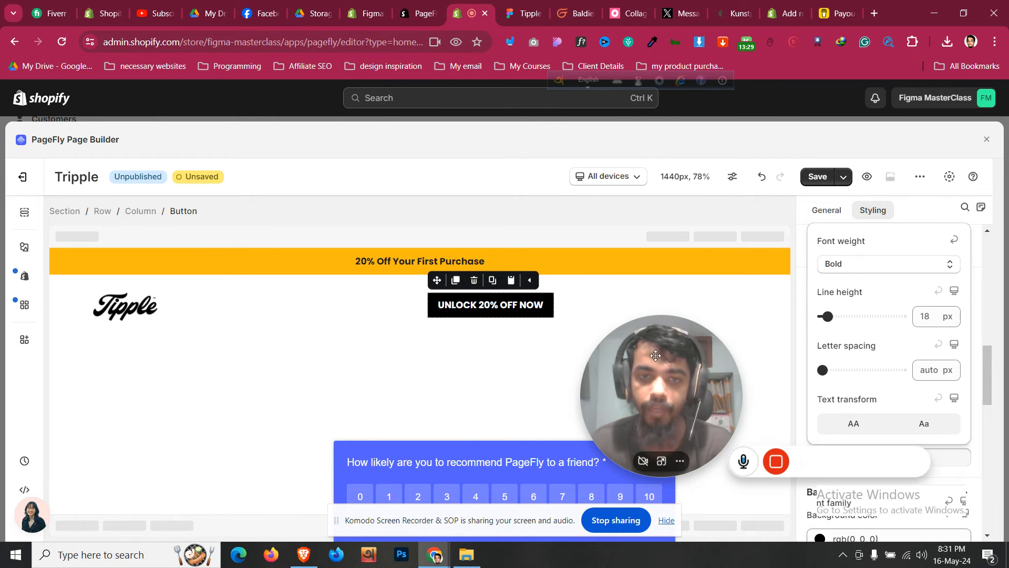
# - Align the header button horizontally to the right end of its column
pyautogui.click(850, 210)
pyautogui.scroll(3, 848, 349)
pyautogui.scroll(5, 847, 350)
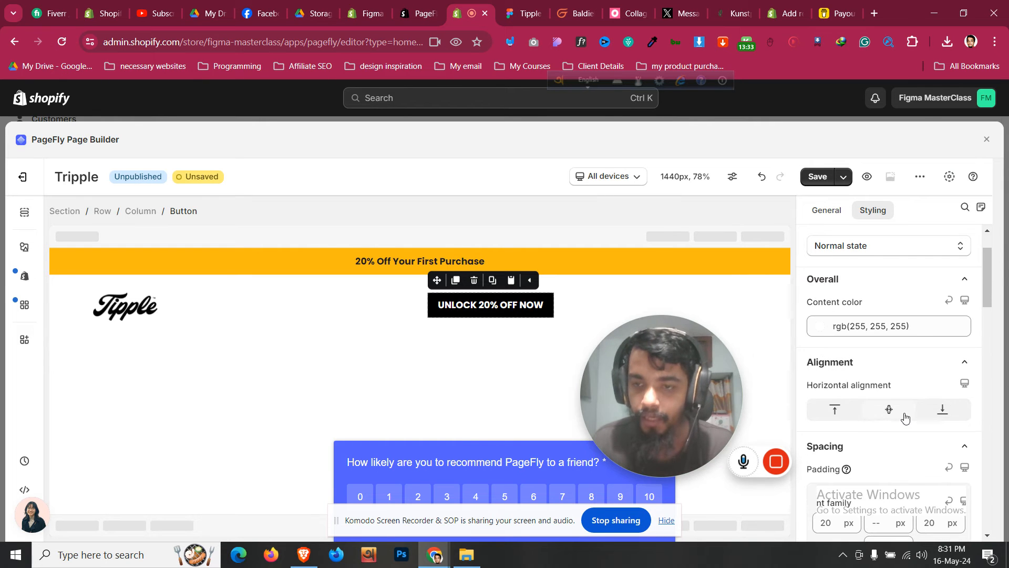
pyautogui.click(929, 418)
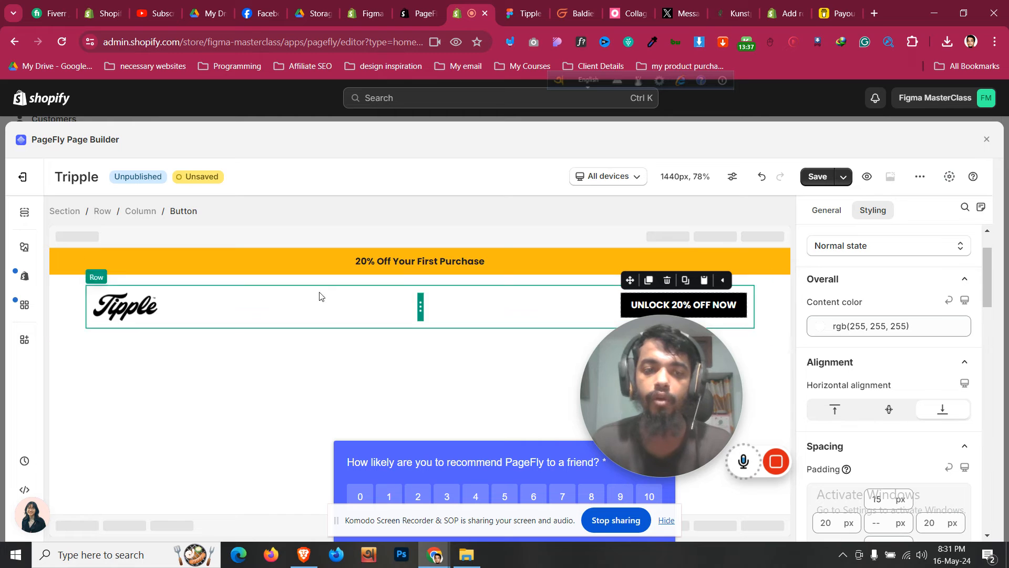
# - Select the header section and compare it with the header frame in the Figma design
pyautogui.click(64, 293)
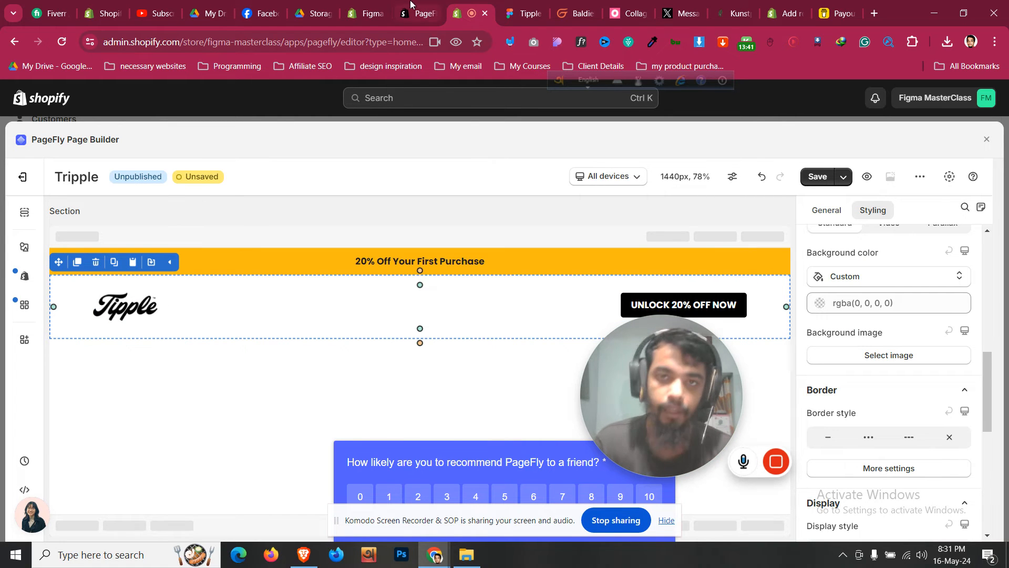
pyautogui.click(519, 5)
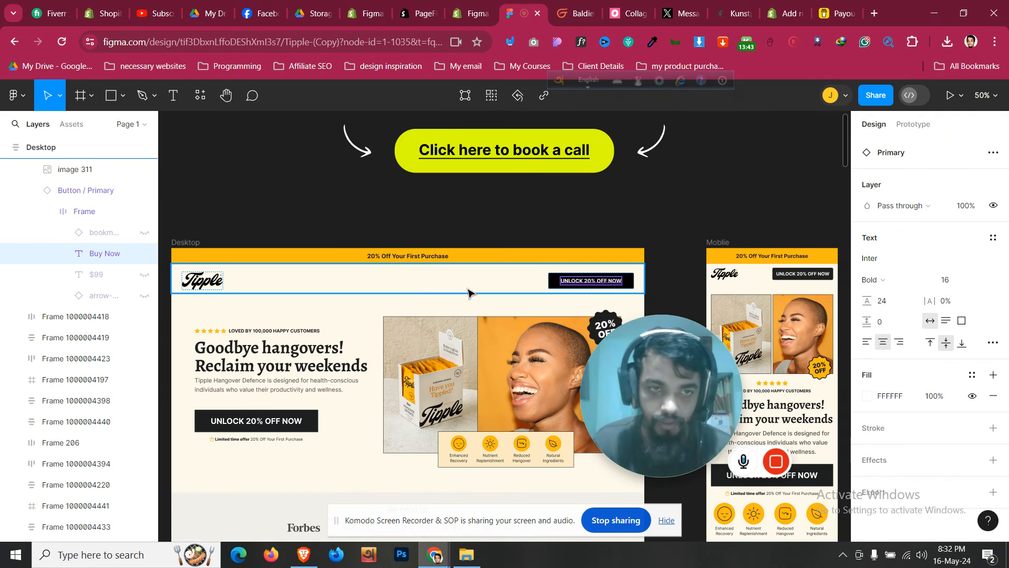
pyautogui.click(470, 5)
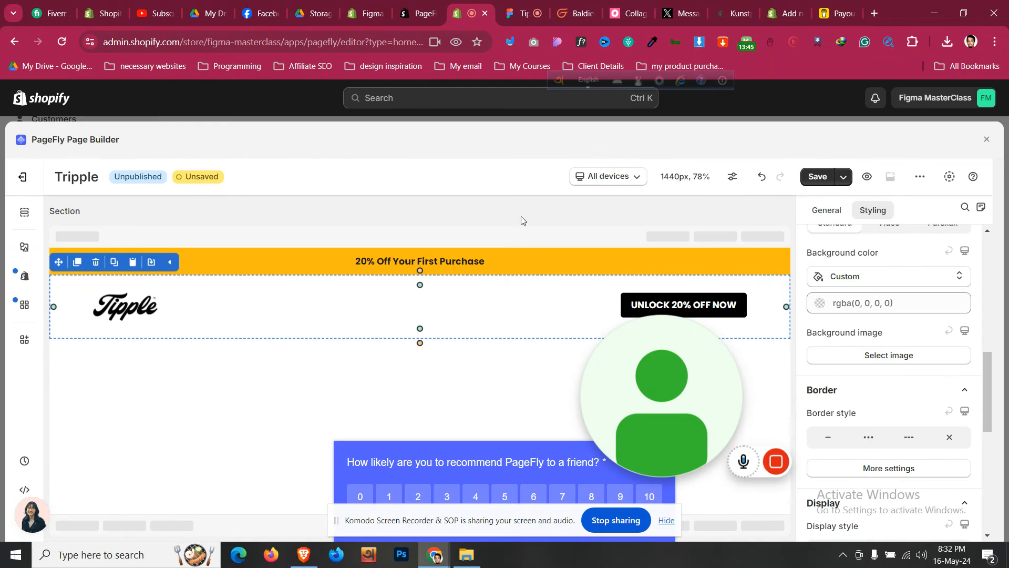
# - Set the header row's content position to center
pyautogui.click(525, 324)
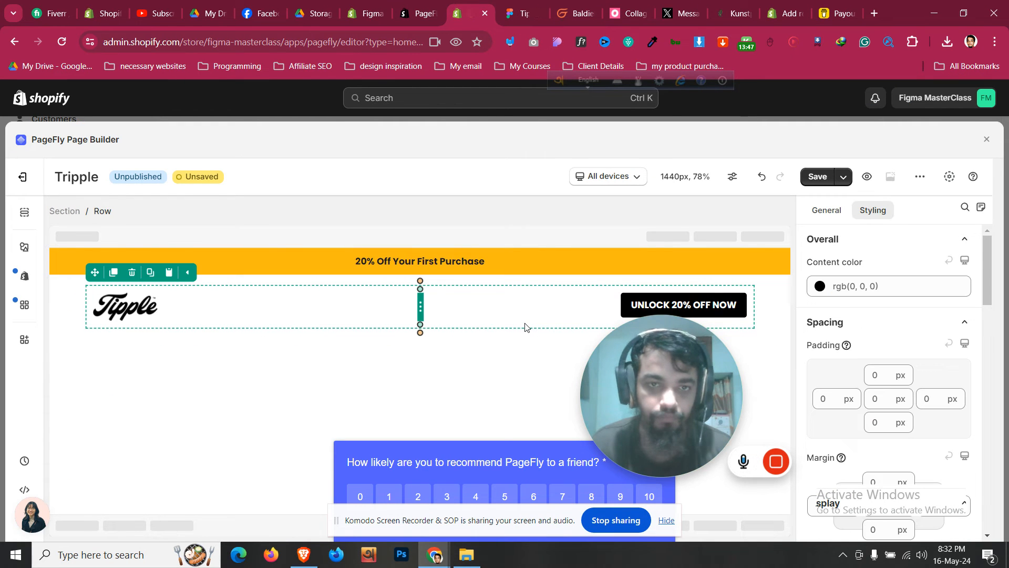
pyautogui.click(827, 210)
pyautogui.scroll(-4, 873, 352)
pyautogui.click(887, 345)
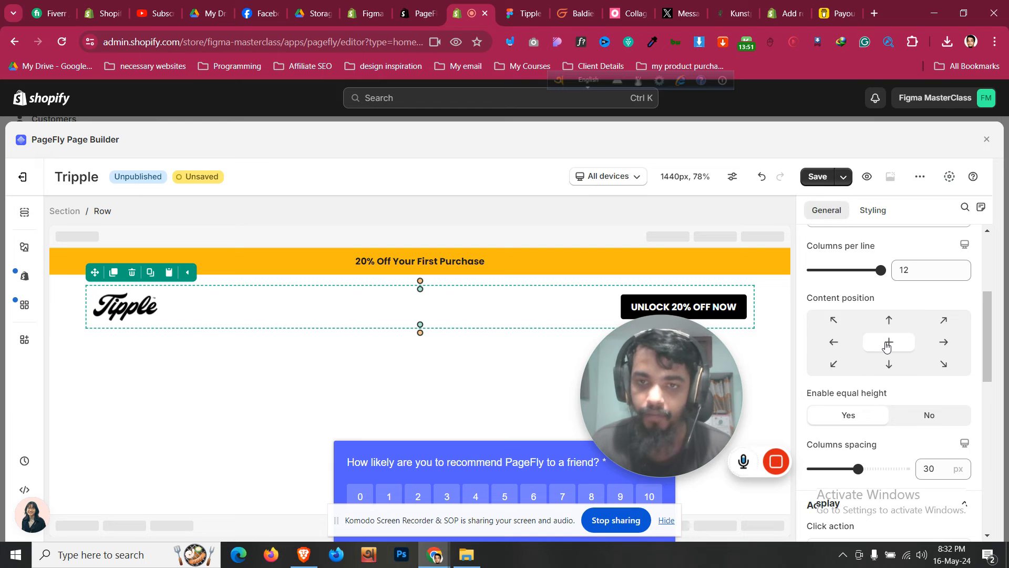
# - Set the header section's top and bottom padding to 10 px each
pyautogui.click(74, 324)
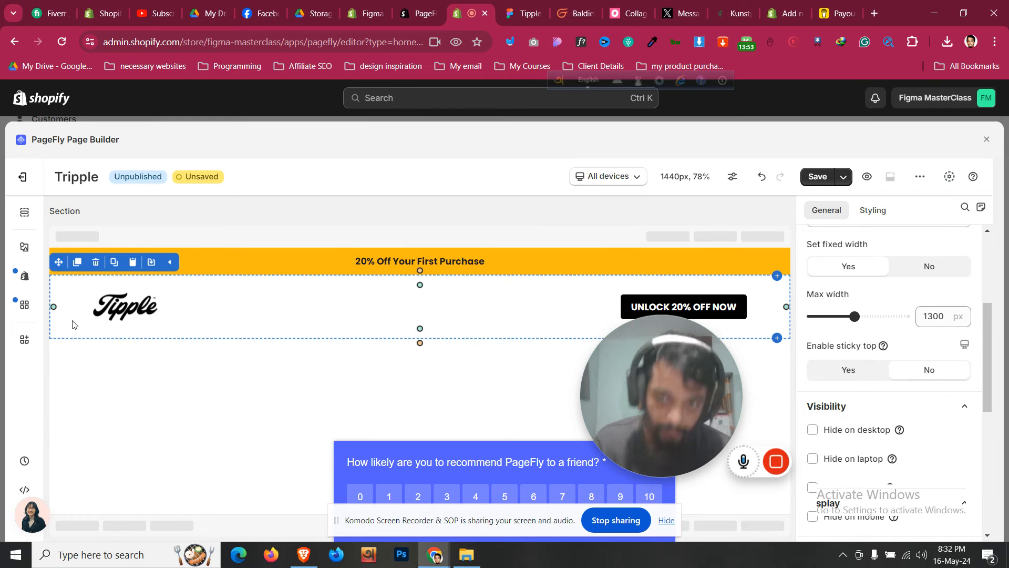
pyautogui.click(873, 211)
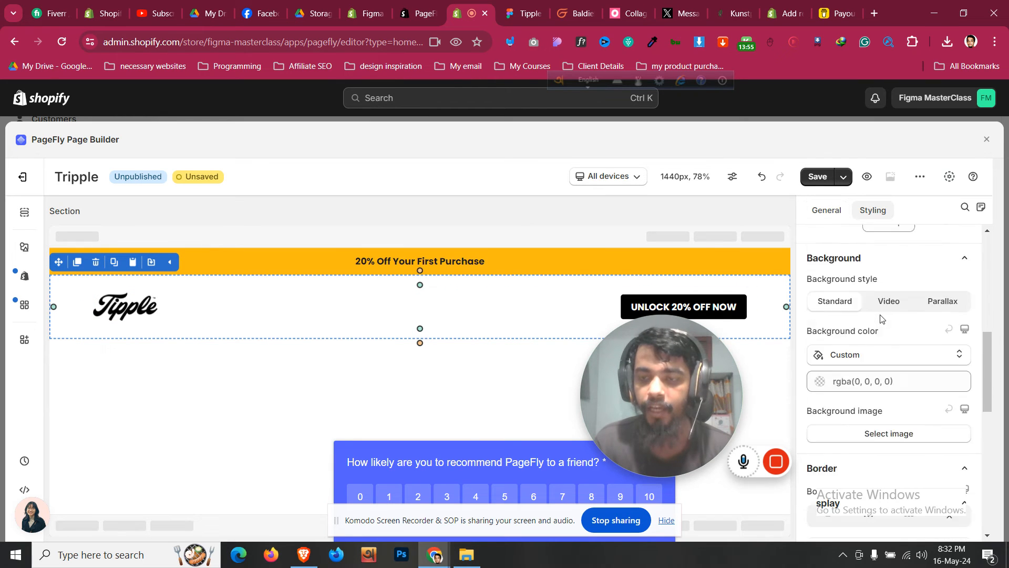
pyautogui.scroll(-4, 881, 318)
pyautogui.write('15')
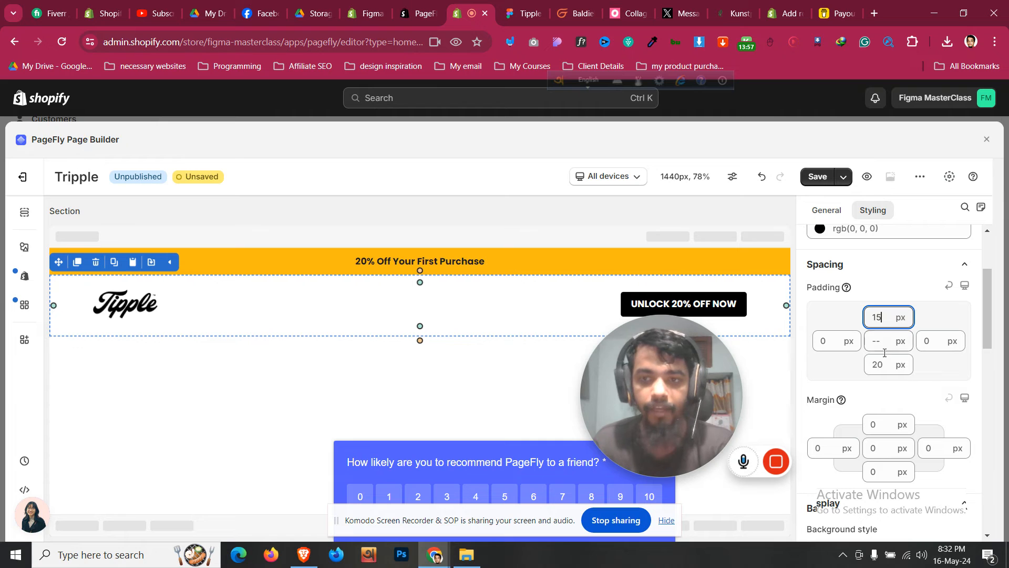
pyautogui.write('15')
pyautogui.press('BackSpace')
pyautogui.write('3')
pyautogui.press('BackSpace')
pyautogui.write('0')
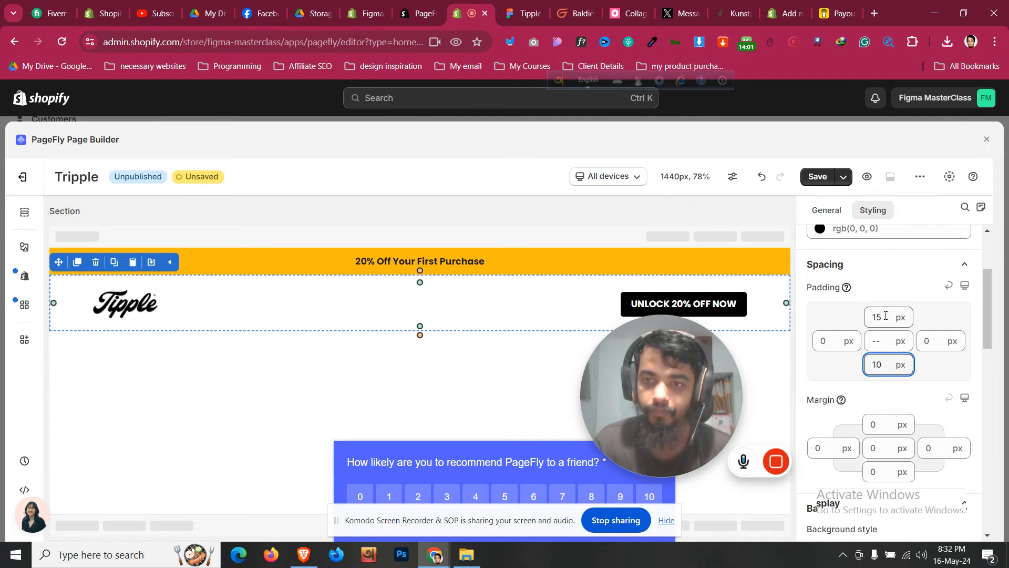
pyautogui.press('BackSpace')
pyautogui.write('2')
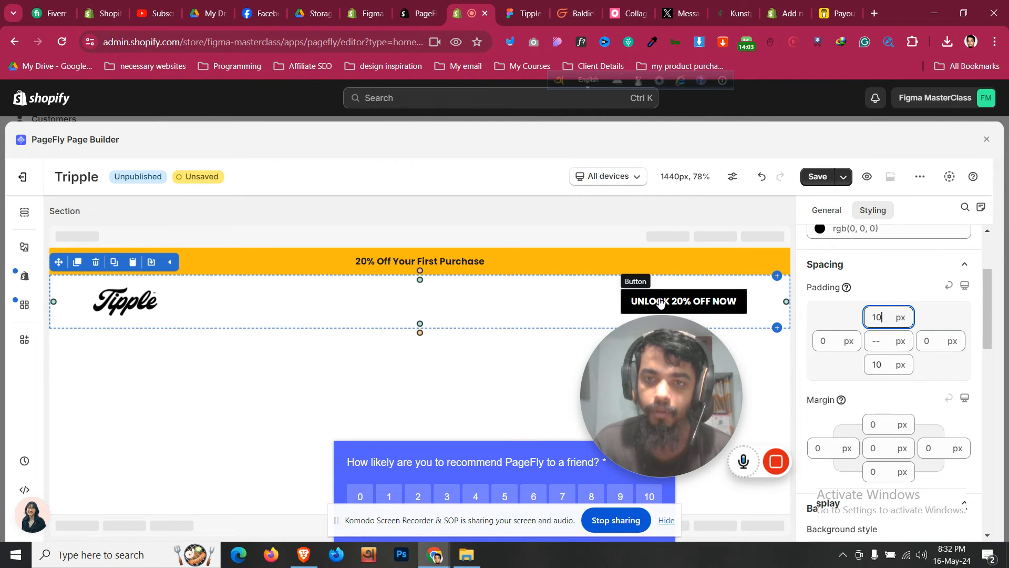
# - Review the header button's spacing settings and the header of the mobile frame in the Figma design, returning to the PageFly editor
pyautogui.click(661, 302)
pyautogui.scroll(-6, 932, 377)
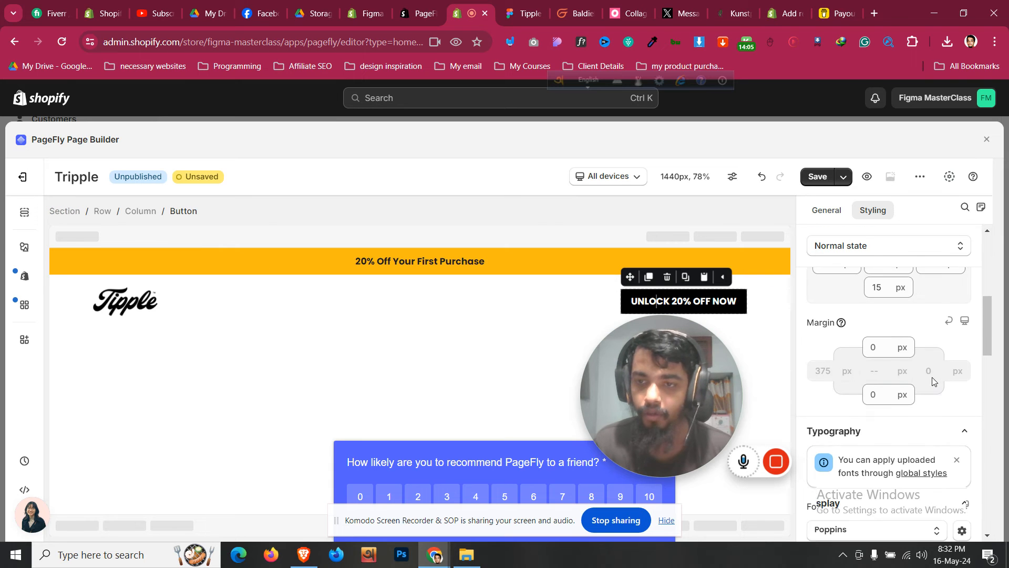
pyautogui.scroll(5, 932, 377)
pyautogui.click(73, 315)
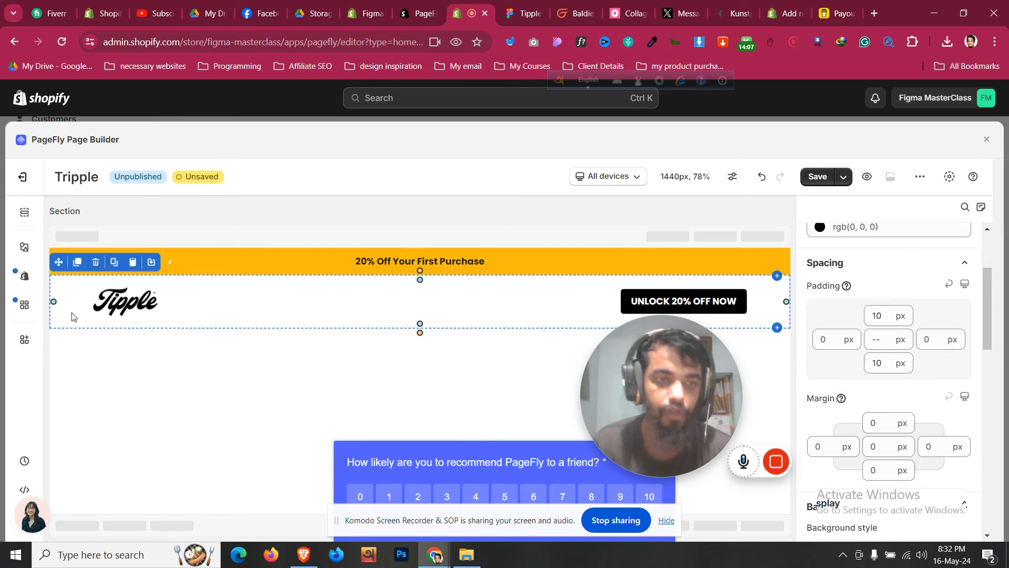
pyautogui.click(543, 4)
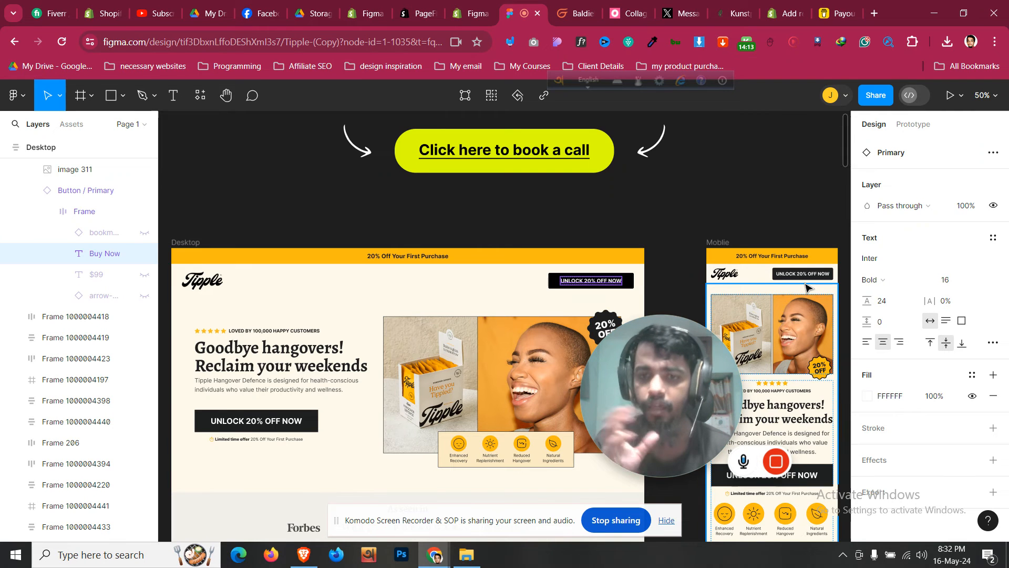
pyautogui.click(469, 15)
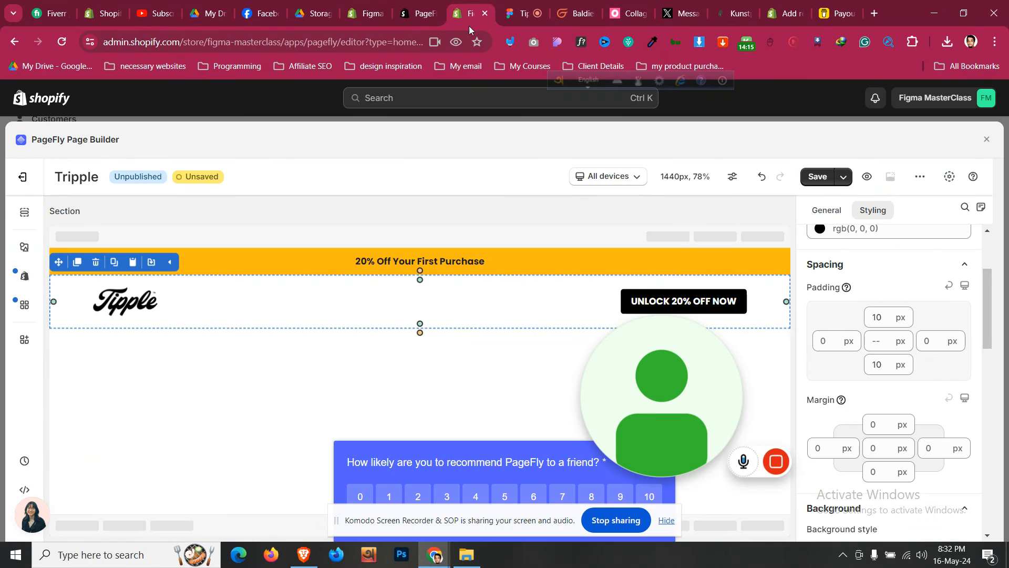
# - Show the page in the Mobile view and set the header row to 2 columns per line
pyautogui.click(636, 178)
pyautogui.click(630, 274)
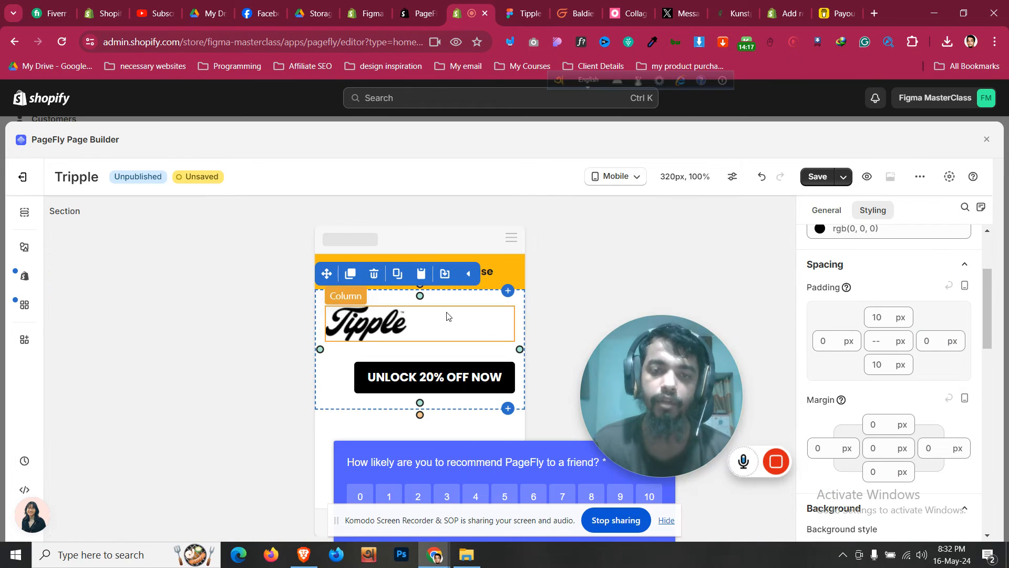
pyautogui.click(406, 307)
pyautogui.click(829, 210)
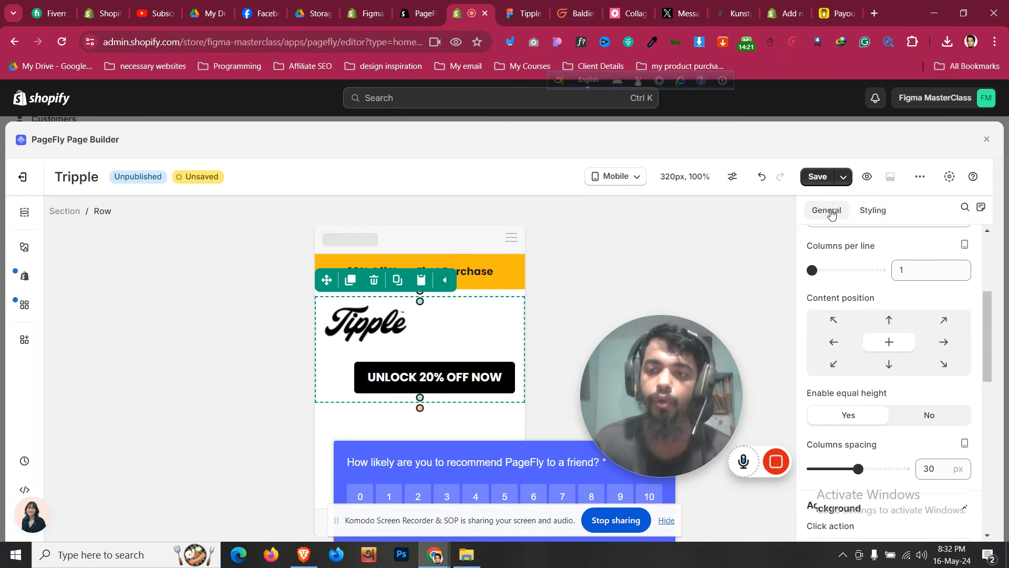
pyautogui.scroll(2, 834, 281)
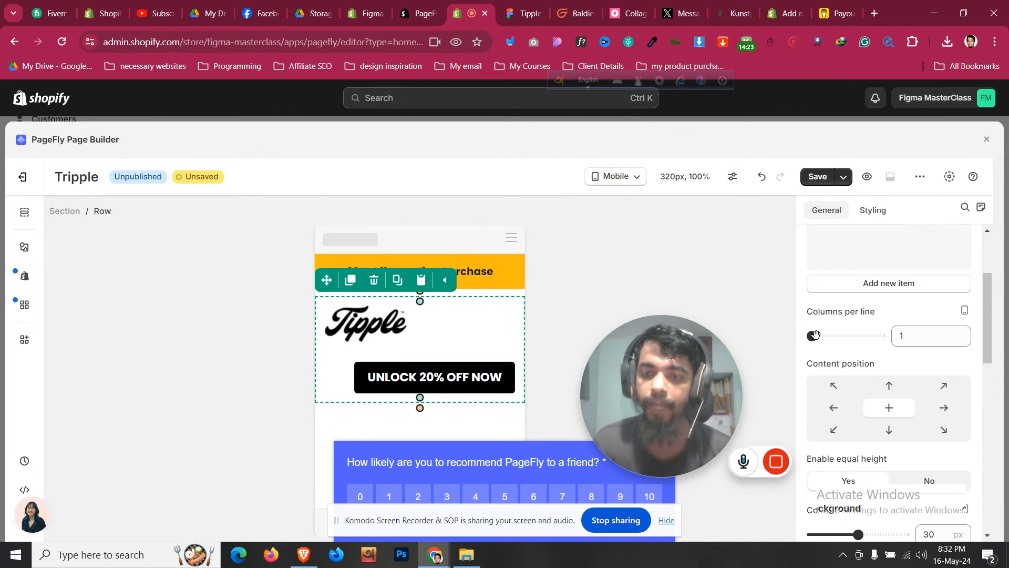
pyautogui.moveTo(816, 334); pyautogui.dragTo(830, 338)
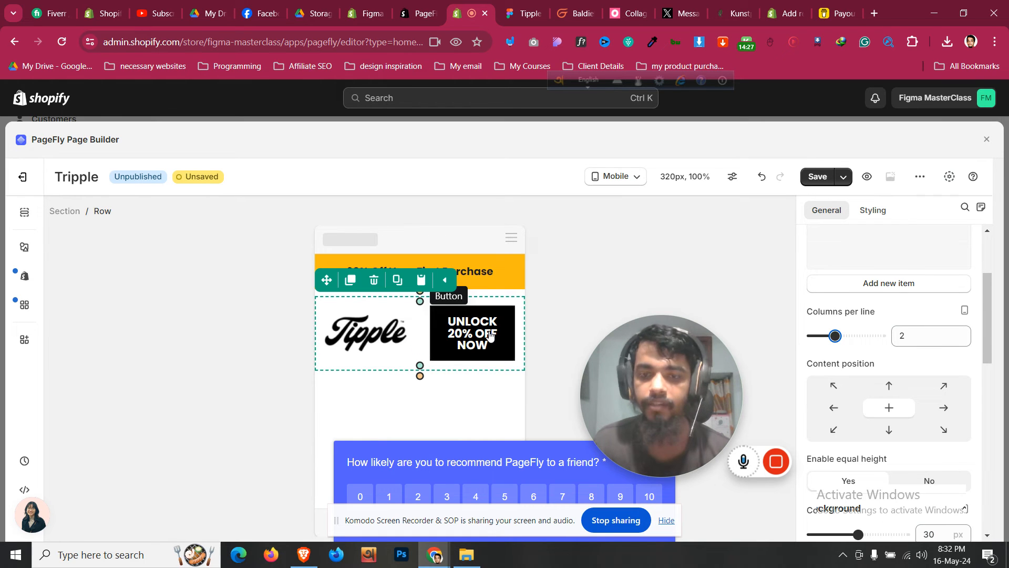
# - Disable full width for the logo image on mobile and set its image width to 90 px
pyautogui.click(392, 343)
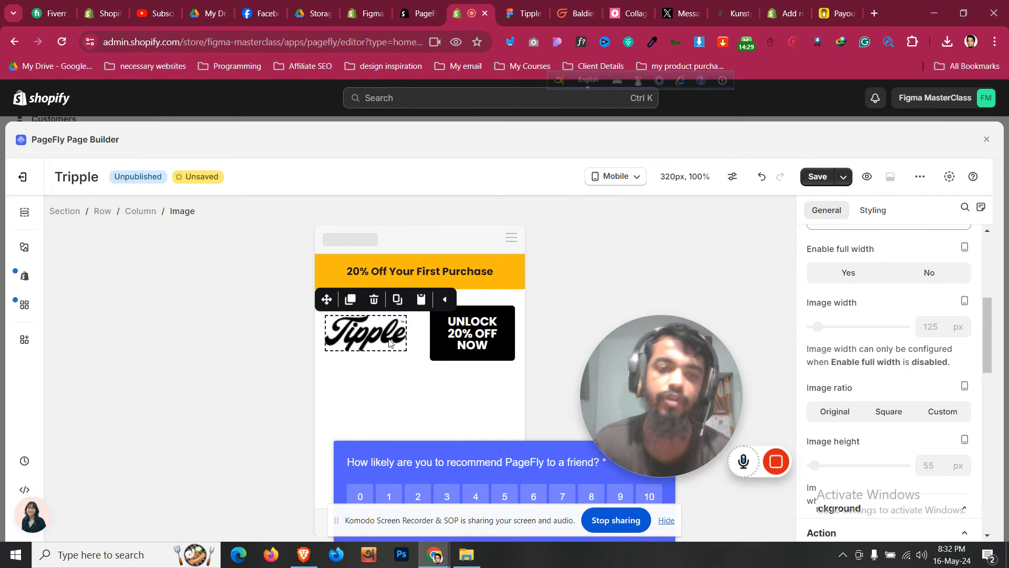
pyautogui.click(911, 279)
pyautogui.click(932, 326)
pyautogui.doubleClick(931, 326)
pyautogui.write('6')
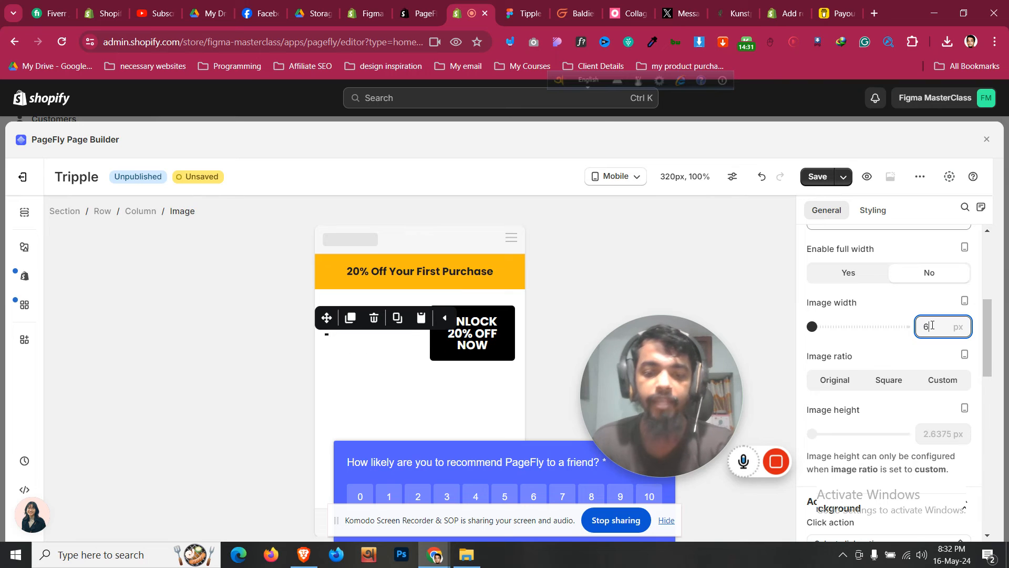
pyautogui.write('0')
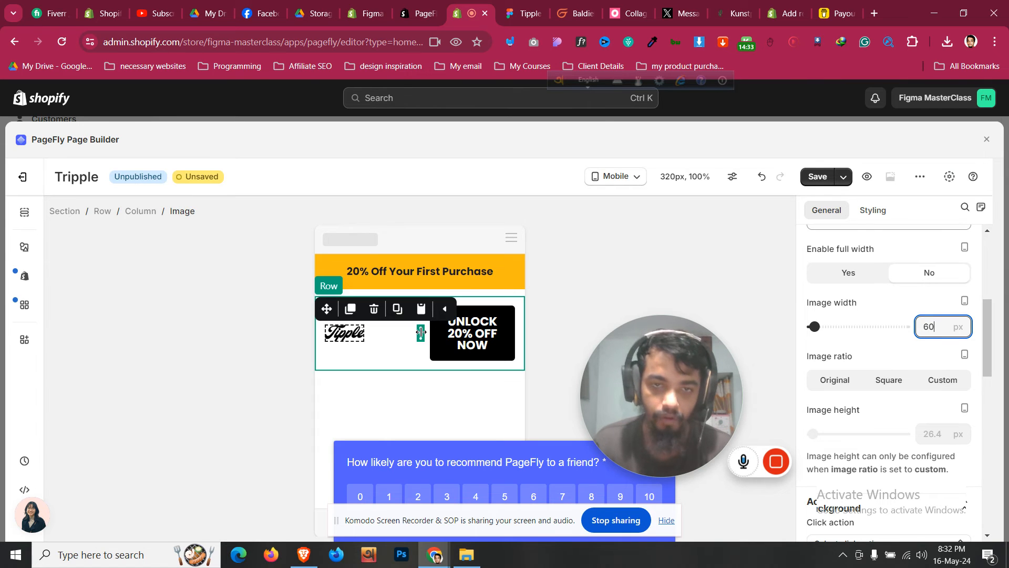
pyautogui.doubleClick(933, 327)
pyautogui.write('75')
pyautogui.doubleClick(934, 327)
pyautogui.write('87')
pyautogui.press('Up')
pyautogui.press('Up')
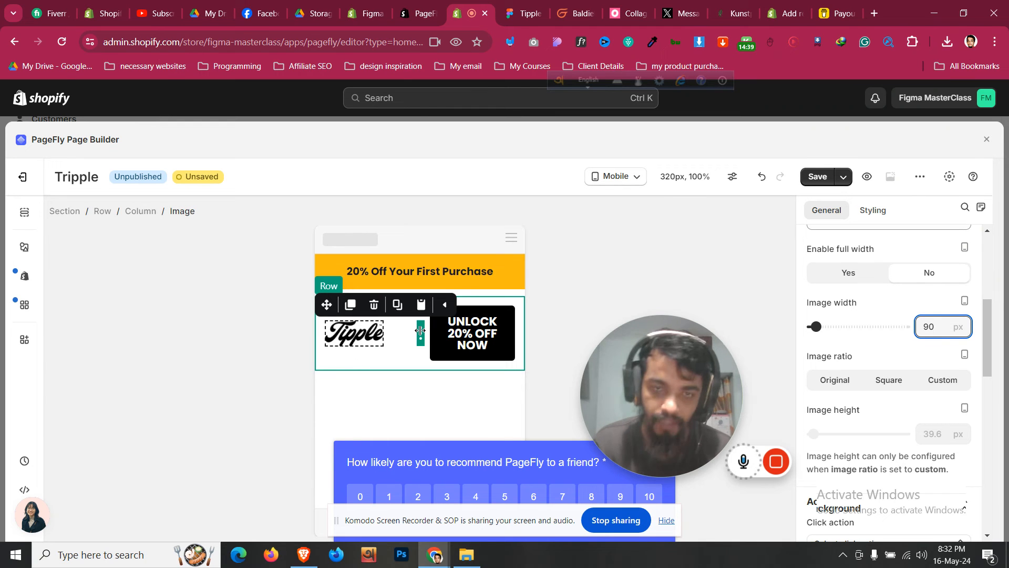
# - Narrow the logo column in the mobile header row to widen the button column, and check the All devices layout
pyautogui.click(415, 358)
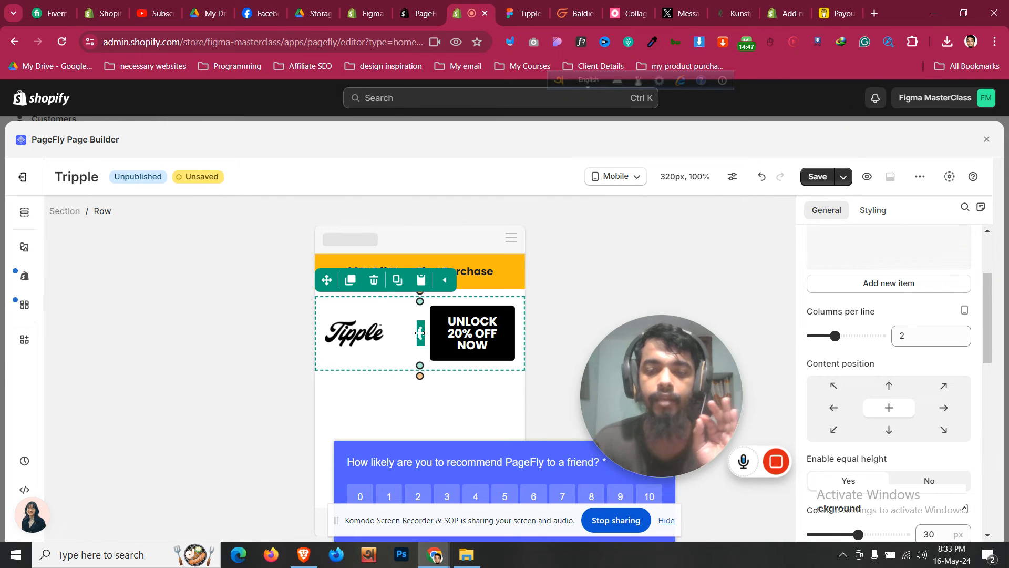
pyautogui.moveTo(420, 333); pyautogui.dragTo(388, 327)
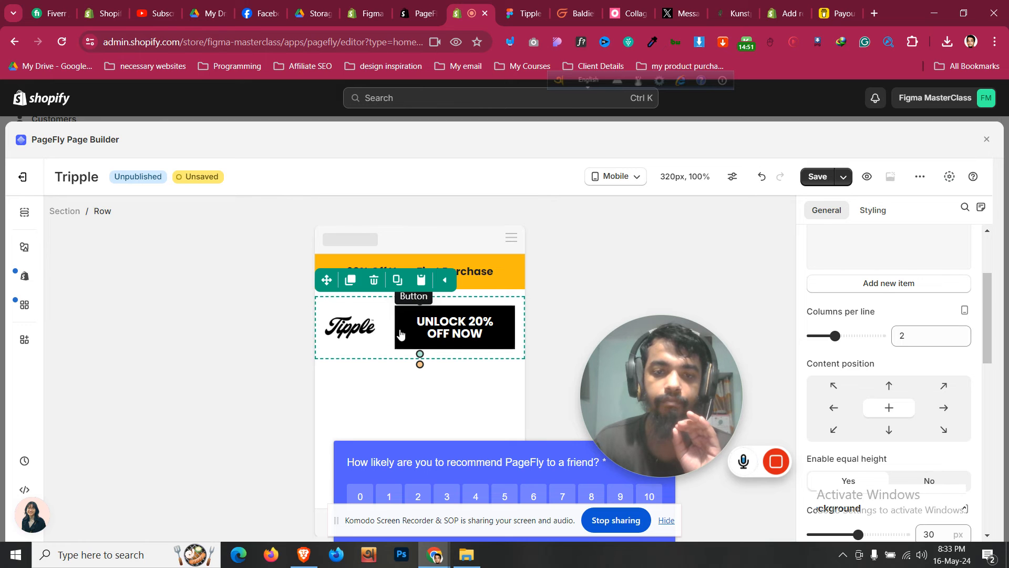
pyautogui.click(631, 181)
pyautogui.click(630, 200)
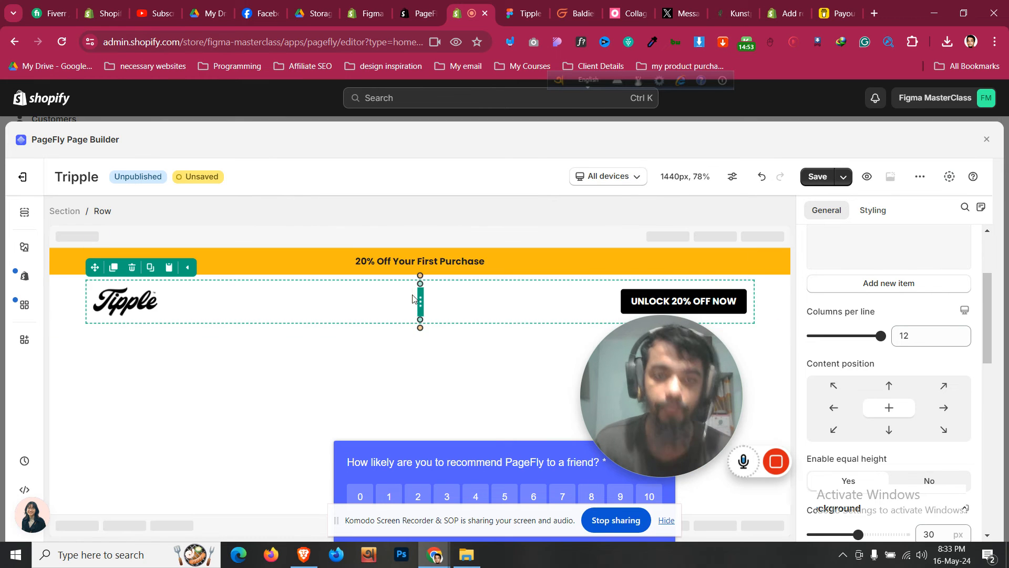
# - Return to the Mobile view and set the header button's font size to 16 px
pyautogui.click(605, 177)
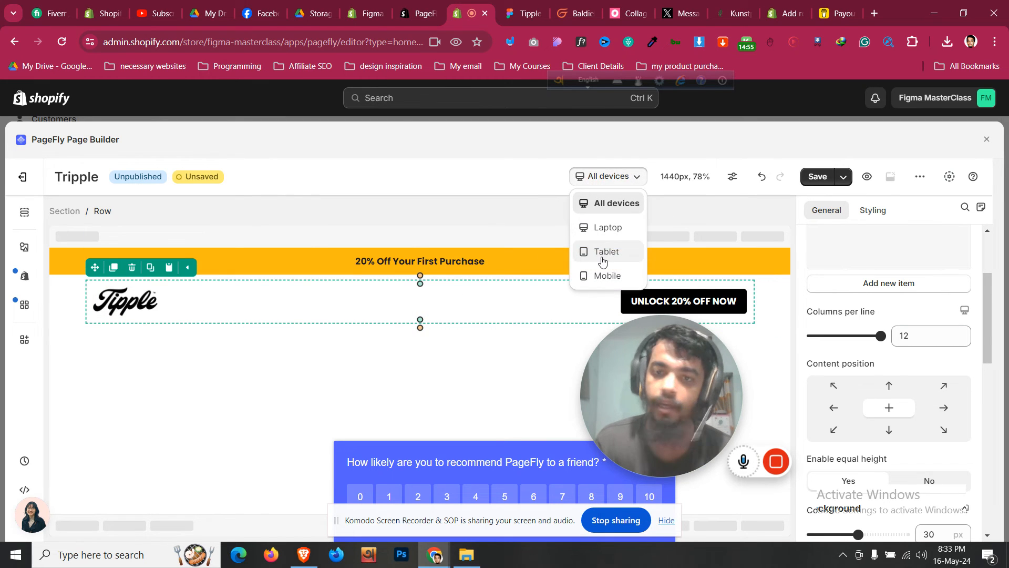
pyautogui.click(604, 277)
pyautogui.click(441, 331)
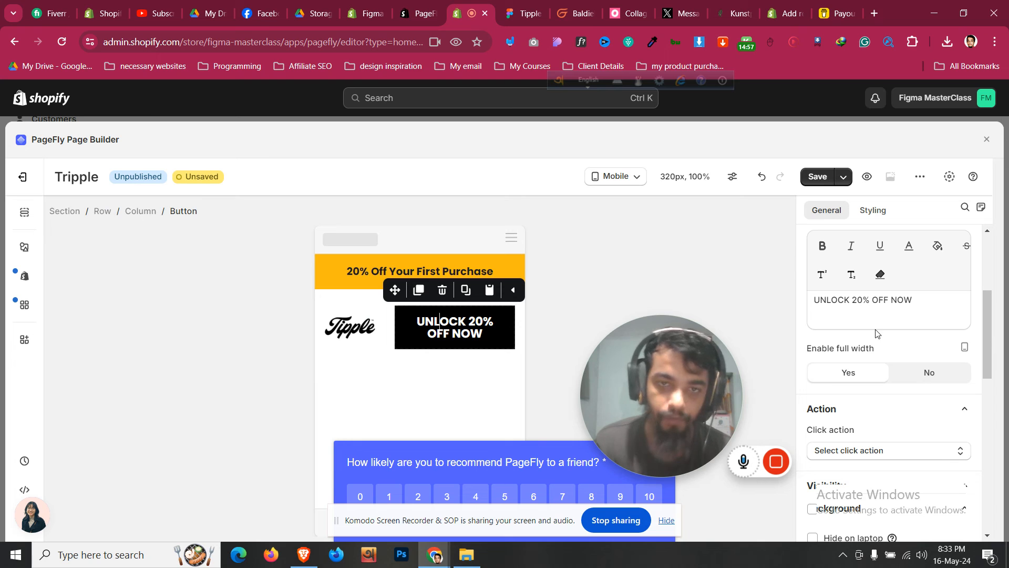
pyautogui.click(871, 211)
pyautogui.scroll(-8, 912, 362)
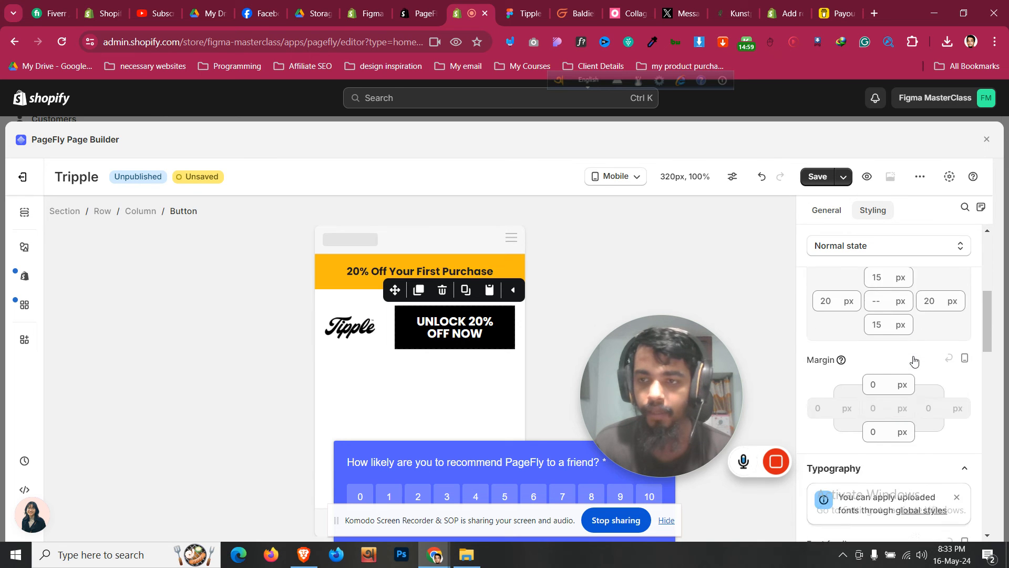
pyautogui.write('12')
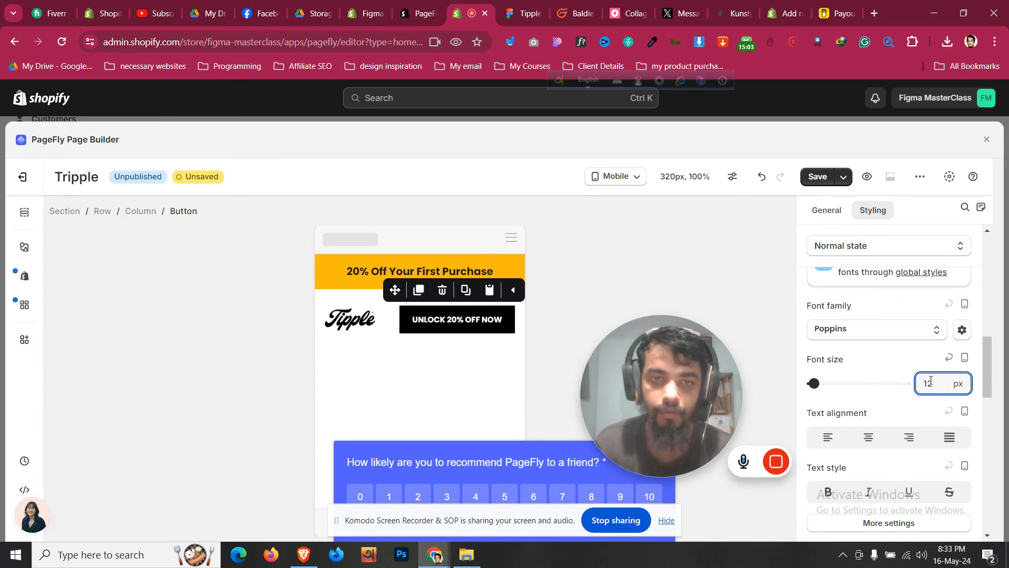
pyautogui.press('Up')
pyautogui.press('Down')
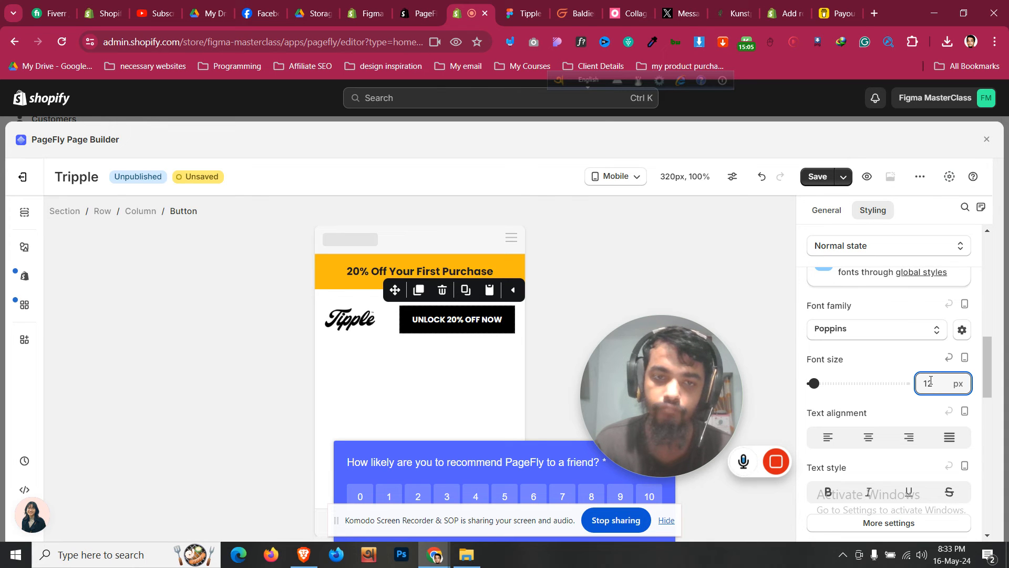
pyautogui.press('Up')
pyautogui.press('Up')
pyautogui.press('Up')
pyautogui.press('Up')
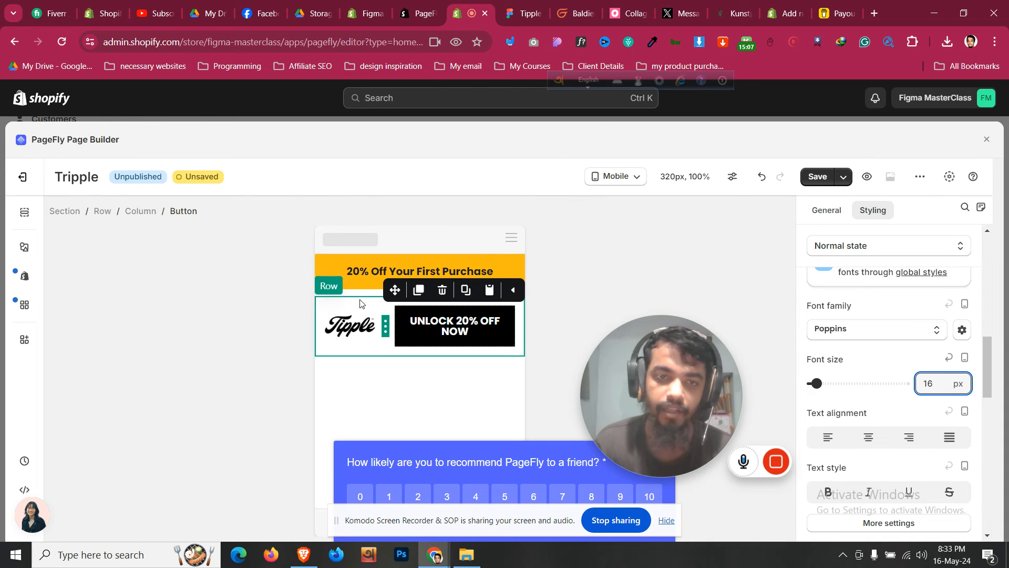
# - Set the header row's columns spacing to 15 px on mobile
pyautogui.click(361, 303)
pyautogui.click(824, 210)
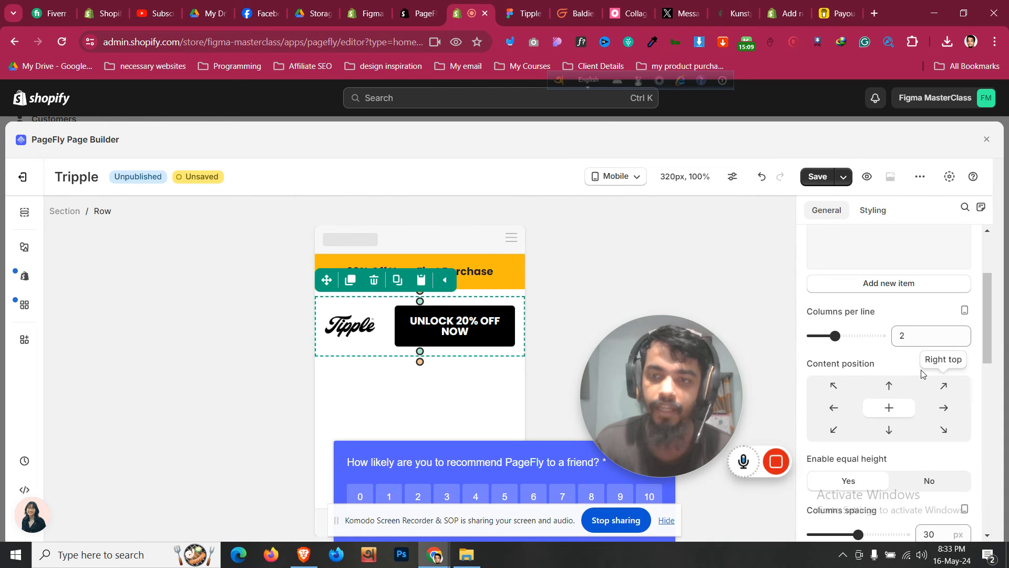
pyautogui.scroll(-3, 920, 389)
pyautogui.press('Down')
pyautogui.press('Down')
pyautogui.press('Down')
pyautogui.press('Down')
pyautogui.press('Down')
pyautogui.press('Down')
pyautogui.press('Down')
pyautogui.press('Down')
pyautogui.press('Down')
pyautogui.press('Down')
pyautogui.press('Down')
pyautogui.press('Down')
pyautogui.press('Down')
pyautogui.press('Down')
pyautogui.press('Down')
pyautogui.press('Down')
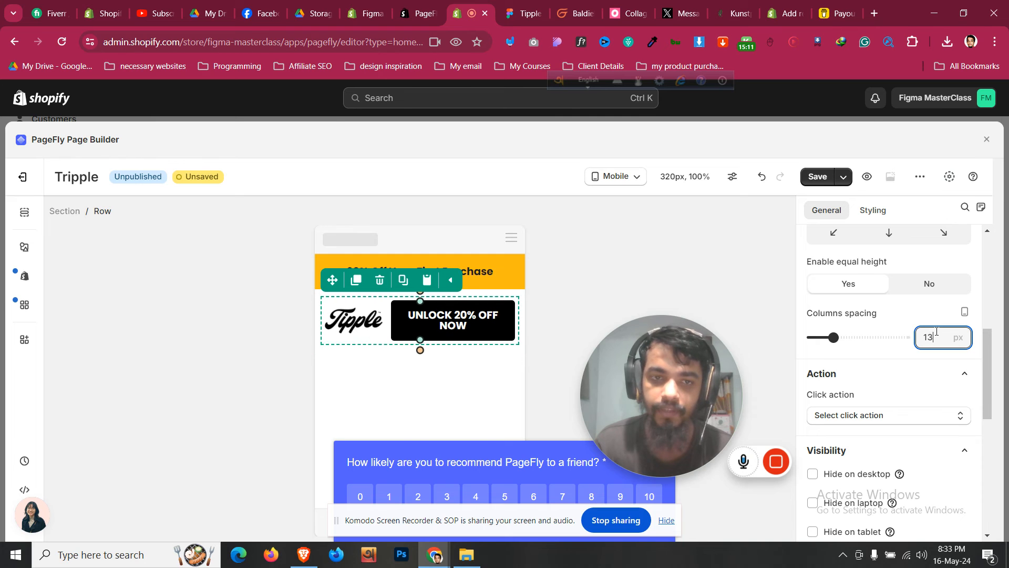
pyautogui.press('Up')
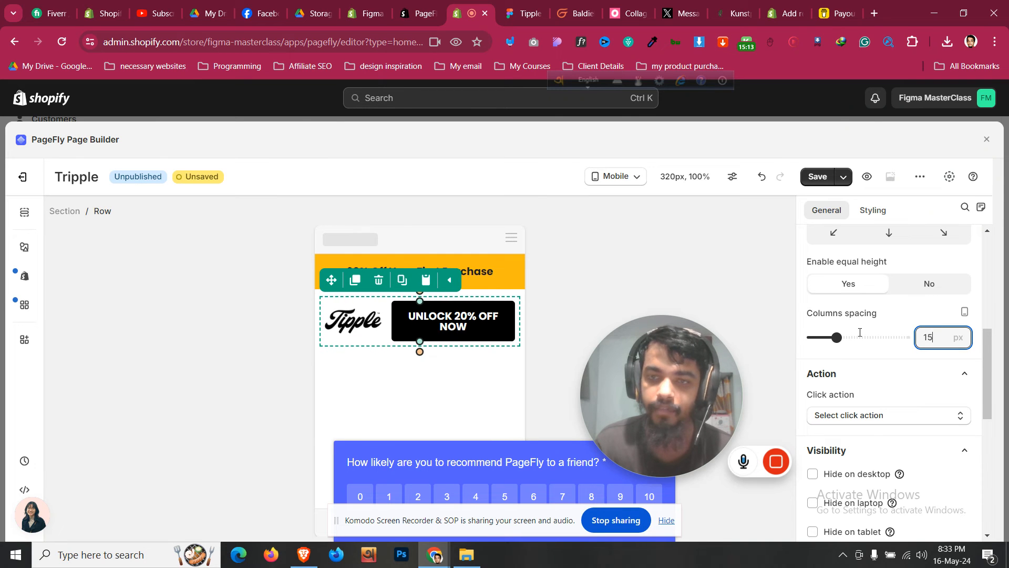
# - Set the header button's left and right padding to 15 px each on mobile
pyautogui.click(338, 347)
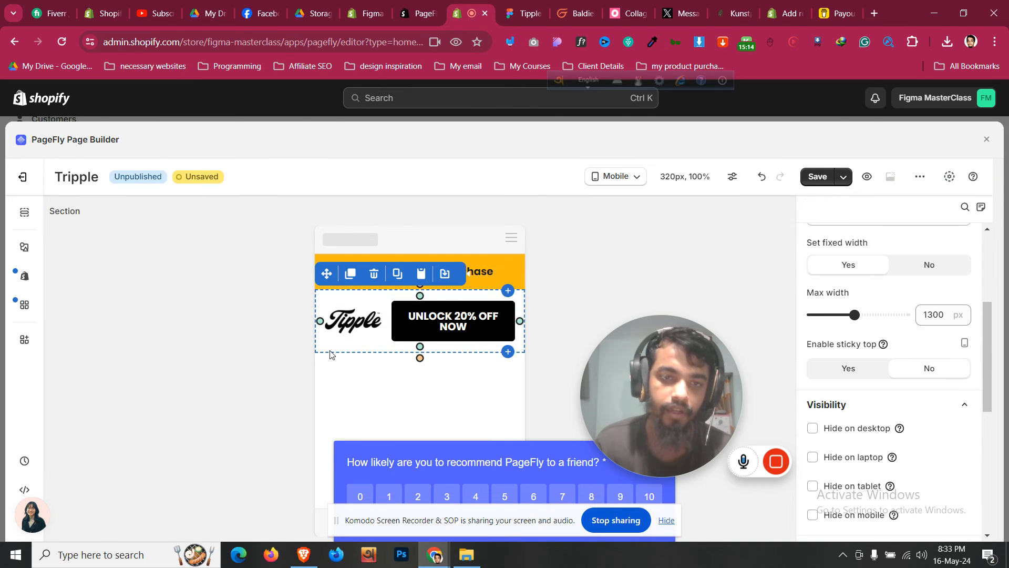
pyautogui.click(356, 302)
pyautogui.click(410, 318)
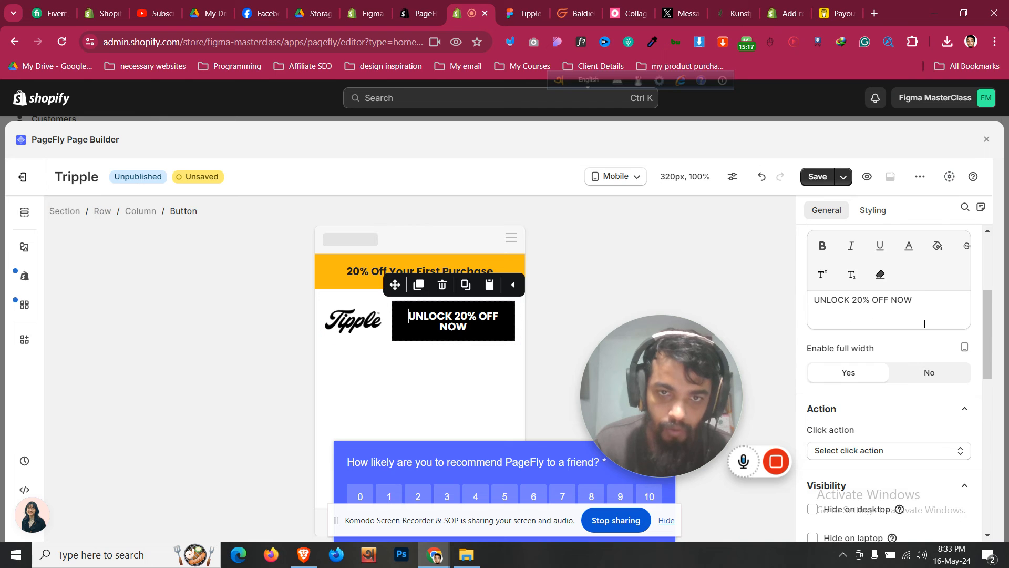
pyautogui.click(872, 210)
pyautogui.scroll(-10, 857, 345)
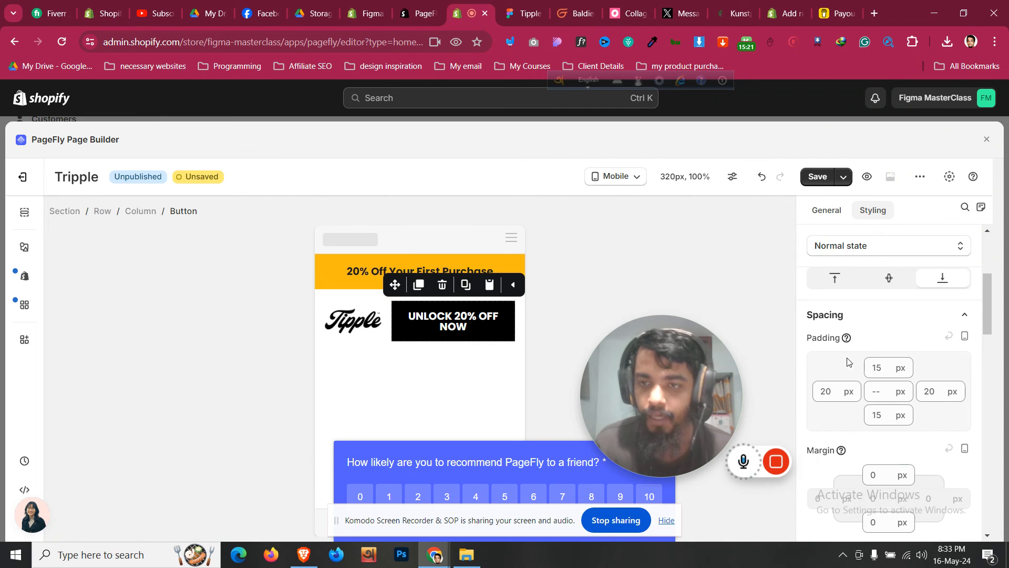
pyautogui.click(921, 389)
pyautogui.write('15')
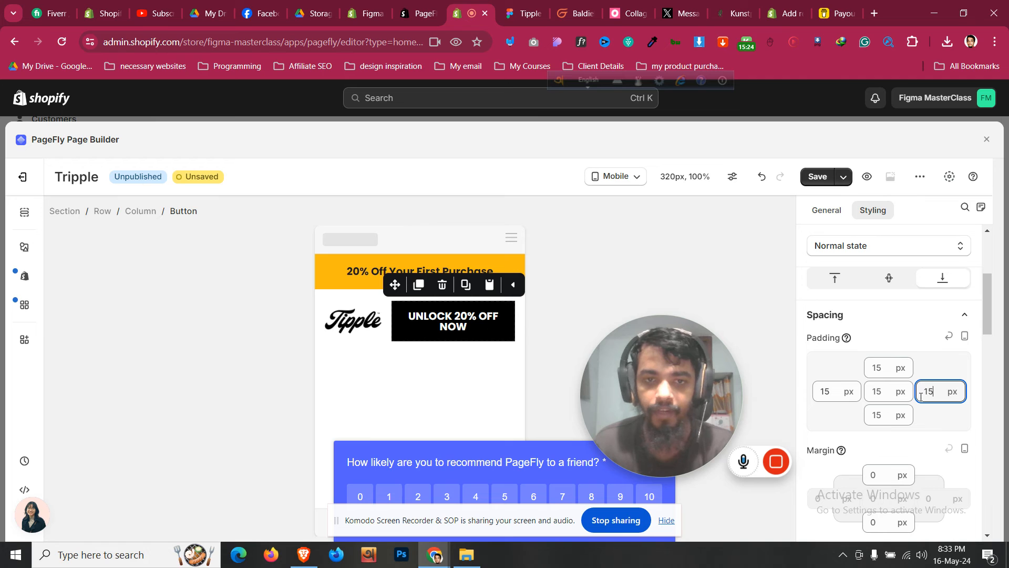
# - Reduce the header button's font size to 13 px on mobile and select the header section
pyautogui.scroll(5, 878, 449)
pyautogui.press('BackSpace')
pyautogui.write('3')
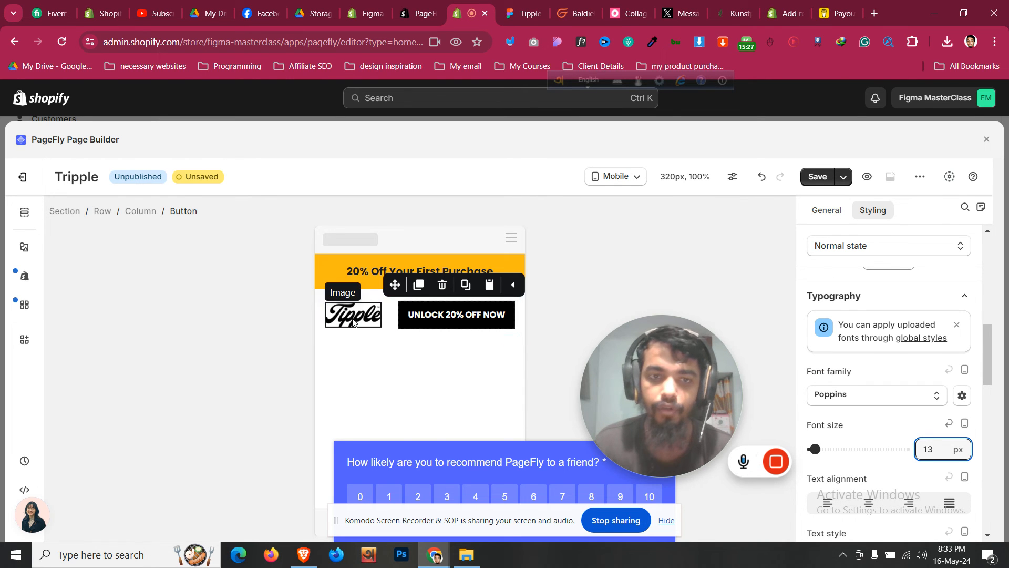
pyautogui.click(355, 297)
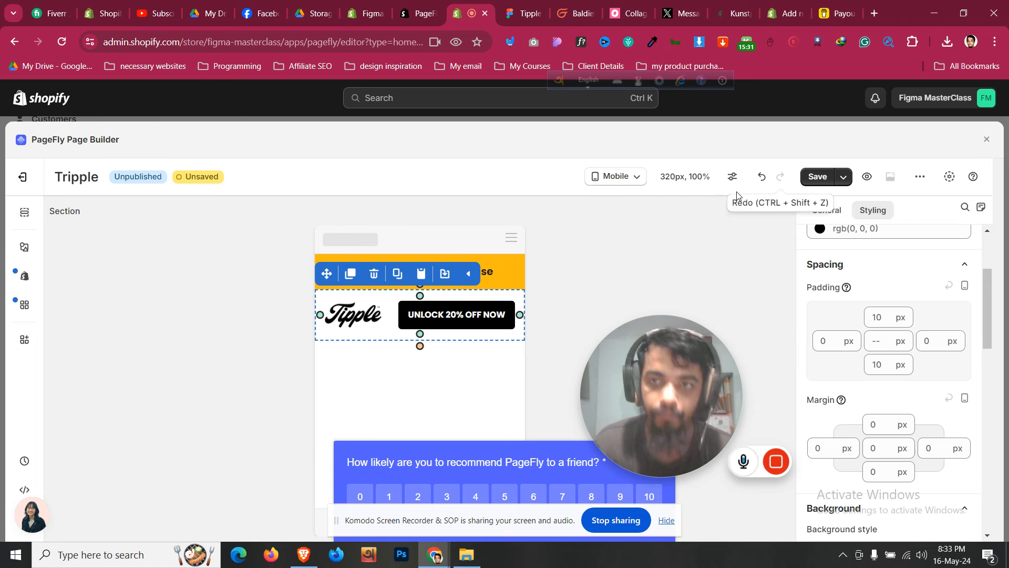
# - Switch to the All devices layout and check the header button's border radius in its normal state
pyautogui.click(614, 176)
pyautogui.click(623, 207)
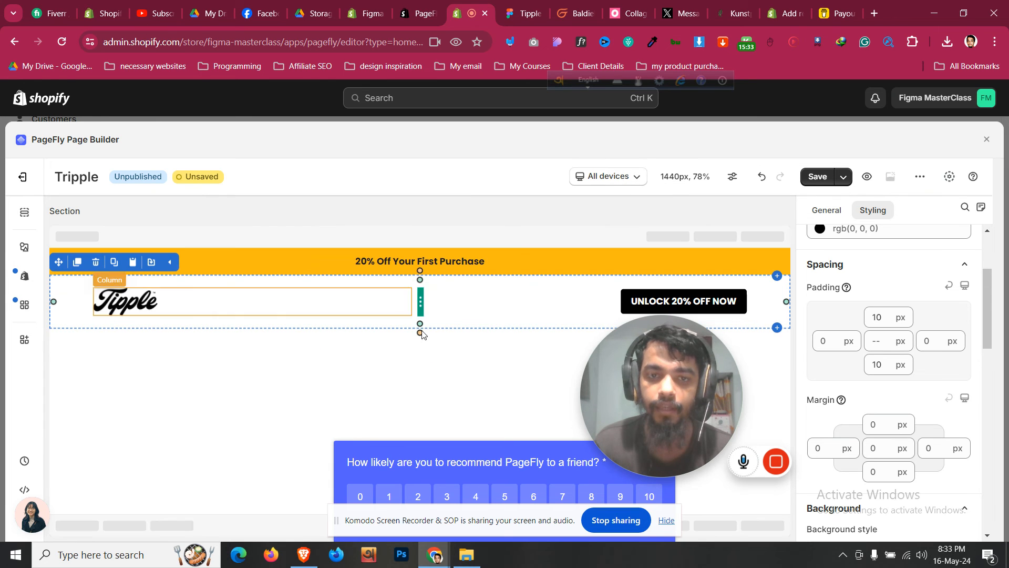
pyautogui.click(659, 298)
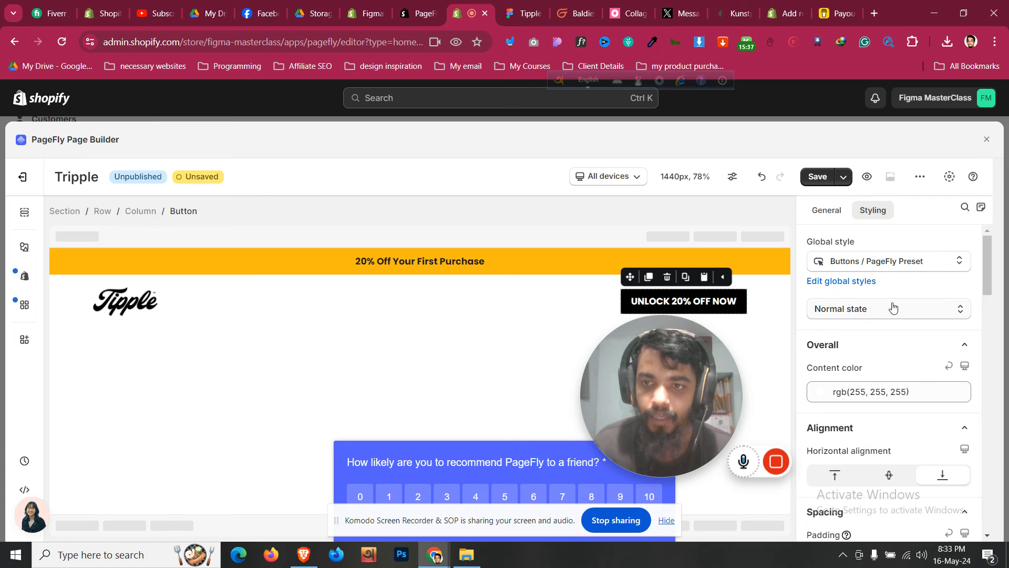
pyautogui.scroll(-8, 896, 319)
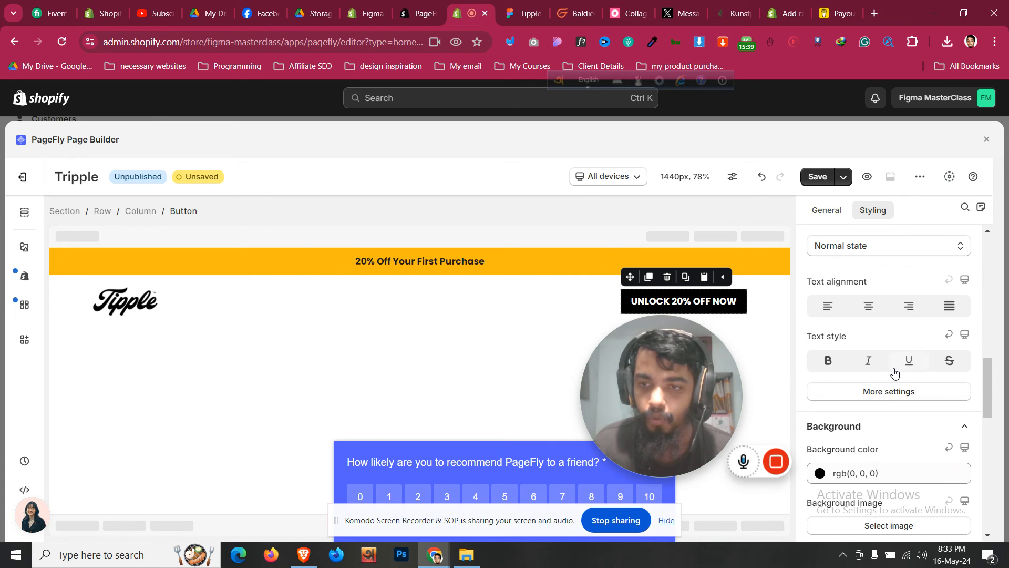
pyautogui.scroll(-4, 896, 395)
pyautogui.click(900, 440)
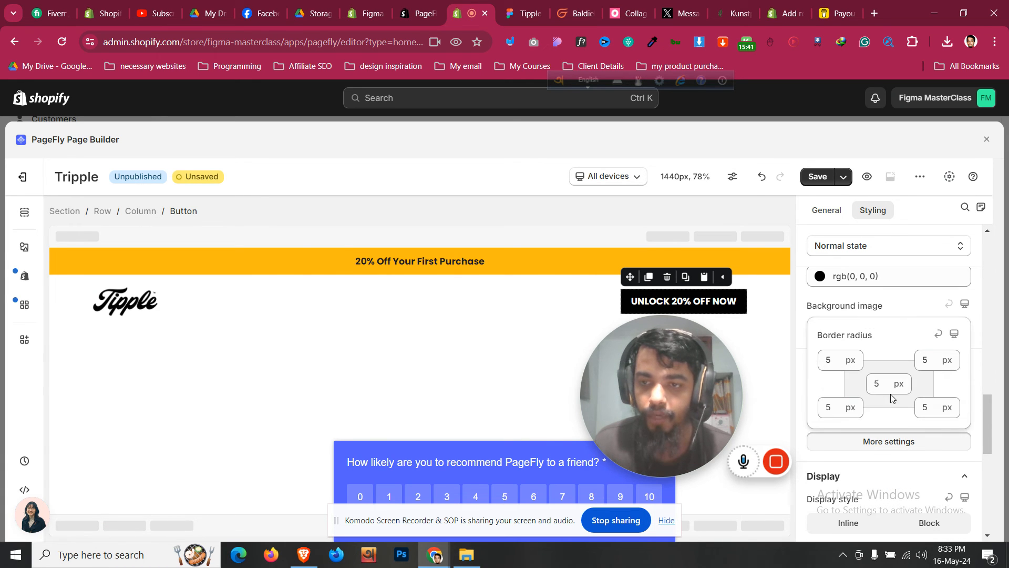
pyautogui.scroll(12, 885, 308)
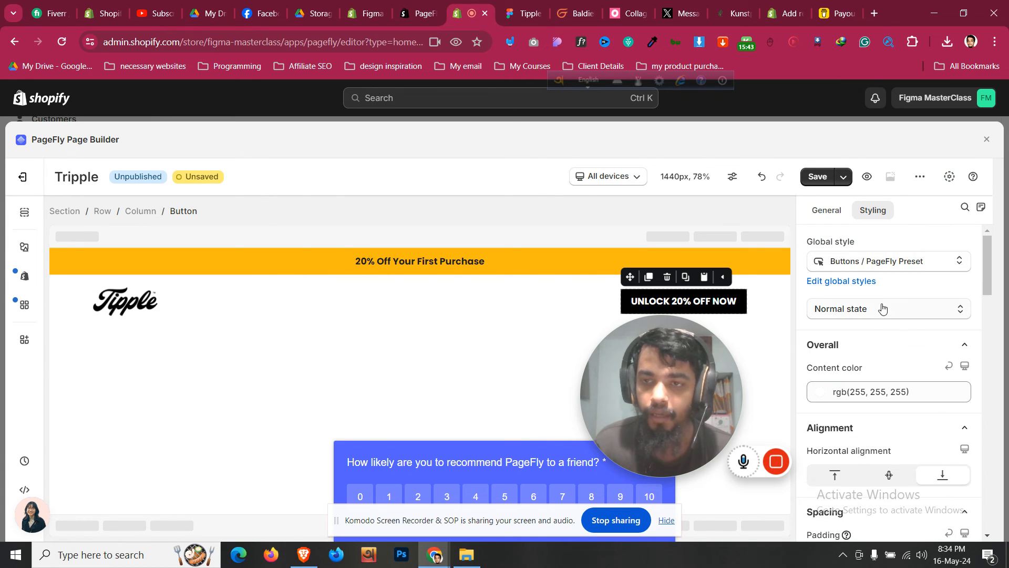
# - Check the header button's border settings for the mouse over state, and reselect the header section
pyautogui.click(883, 308)
pyautogui.click(875, 362)
pyautogui.scroll(-3, 877, 365)
pyautogui.scroll(-5, 876, 365)
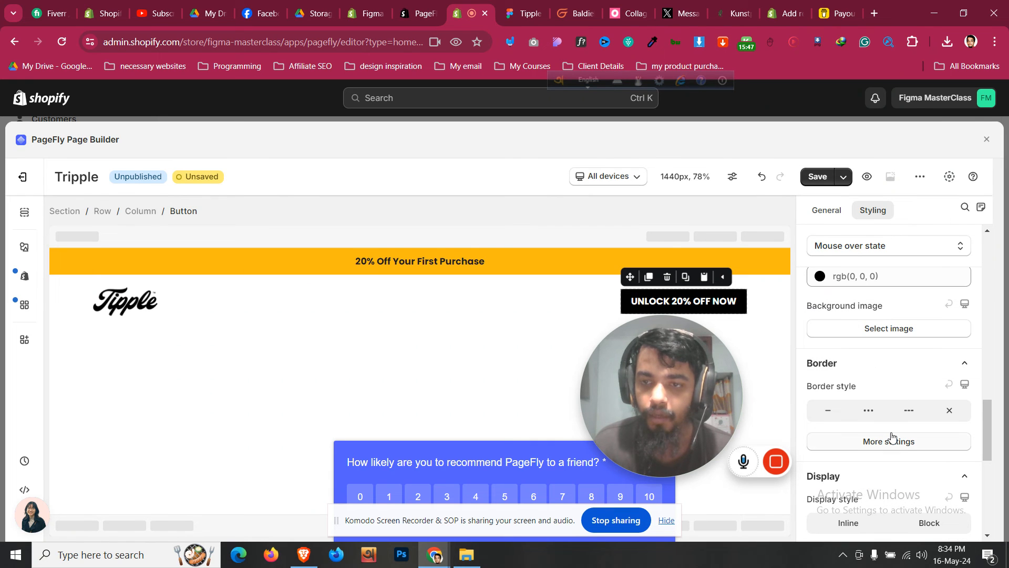
pyautogui.click(892, 440)
pyautogui.scroll(8, 924, 313)
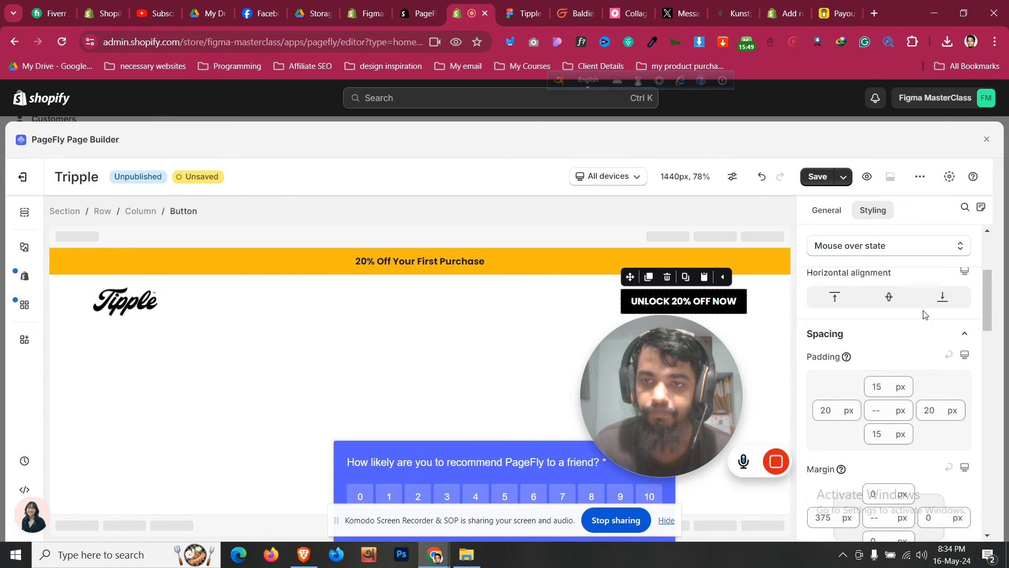
pyautogui.click(878, 310)
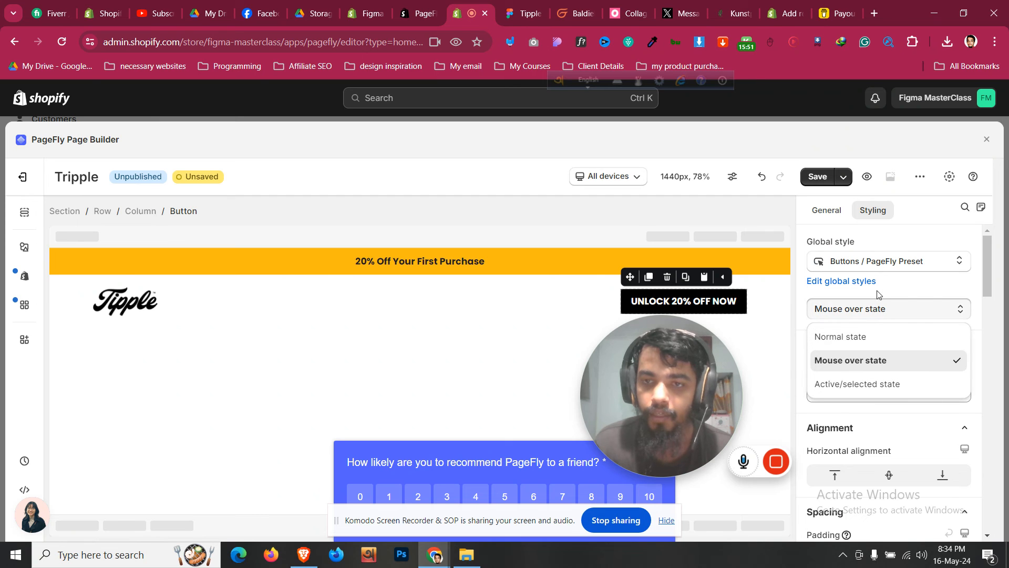
pyautogui.click(70, 294)
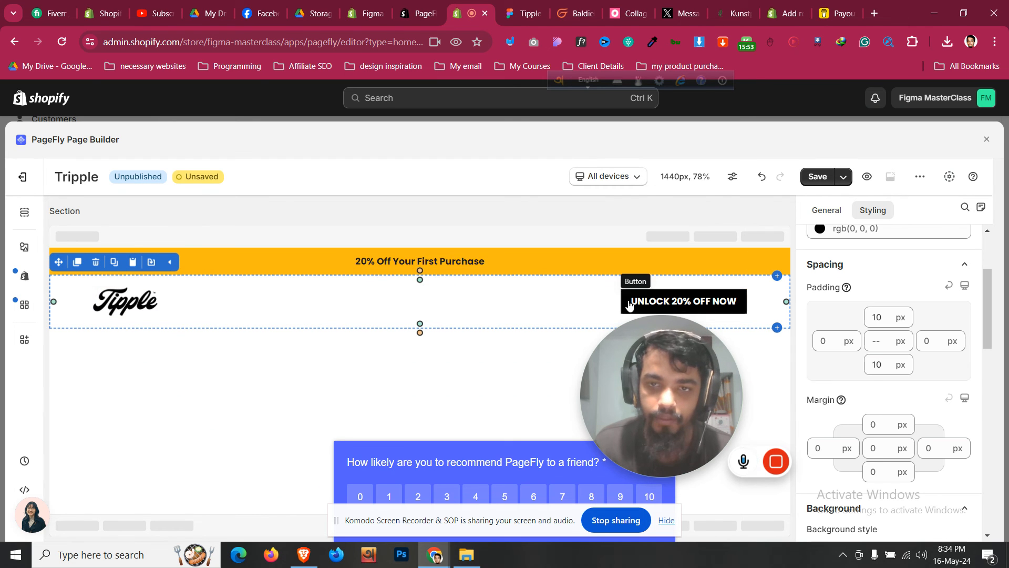
# - Switch to the Mobile view, and check the width of the mobile frame in the Figma design
pyautogui.click(608, 176)
pyautogui.click(610, 274)
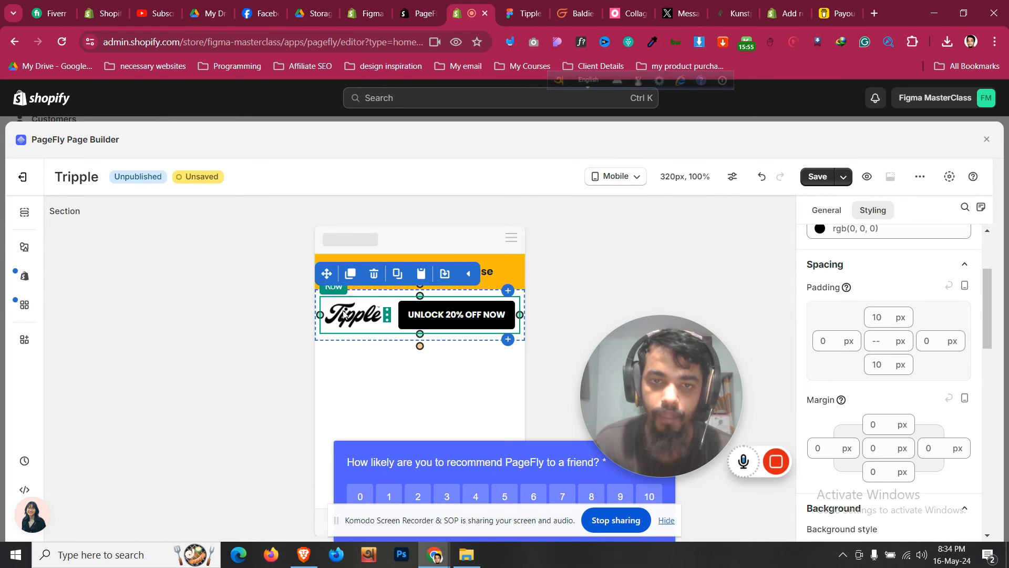
pyautogui.click(538, 5)
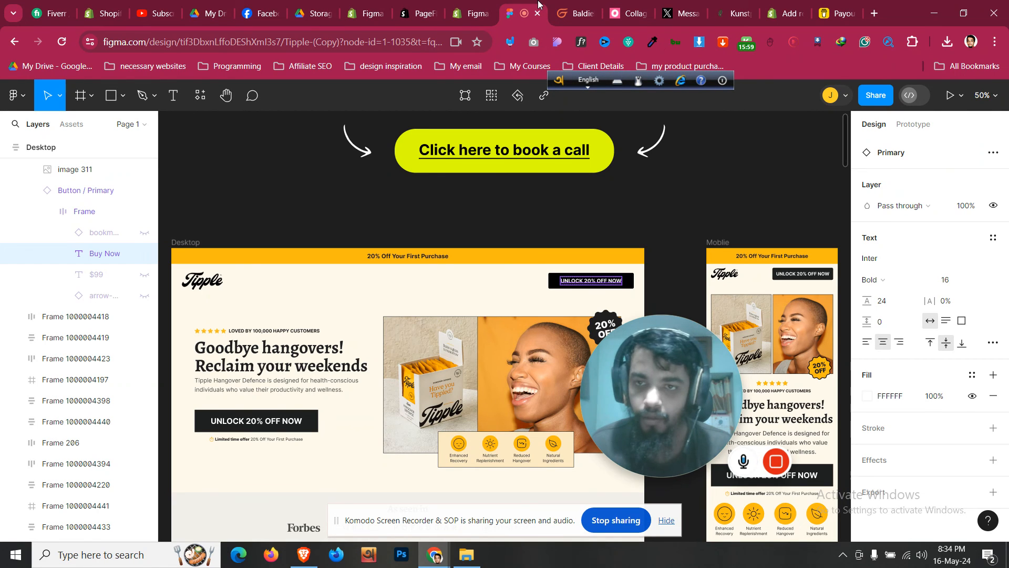
pyautogui.click(715, 278)
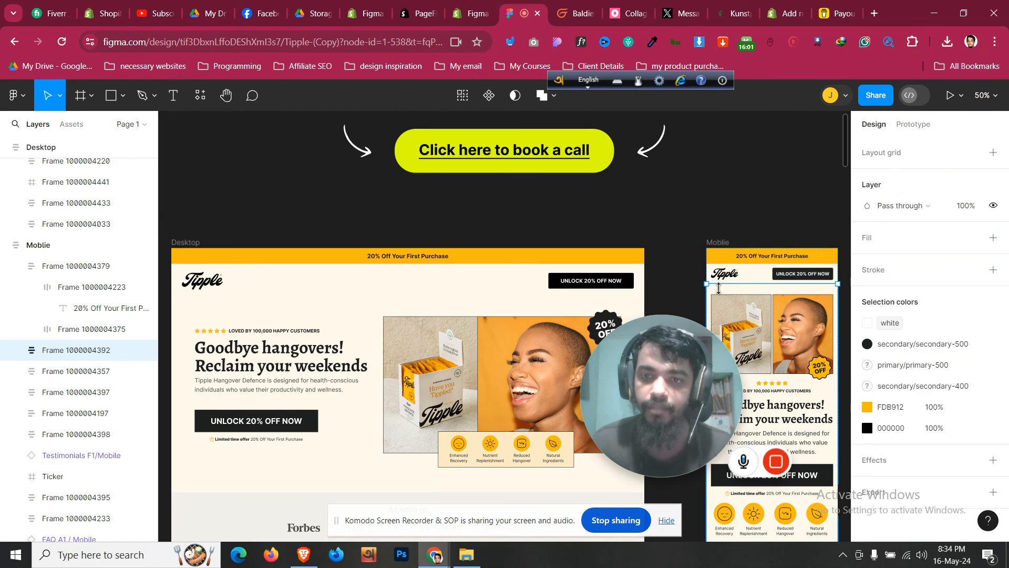
pyautogui.click(61, 247)
pyautogui.scroll(5, 932, 248)
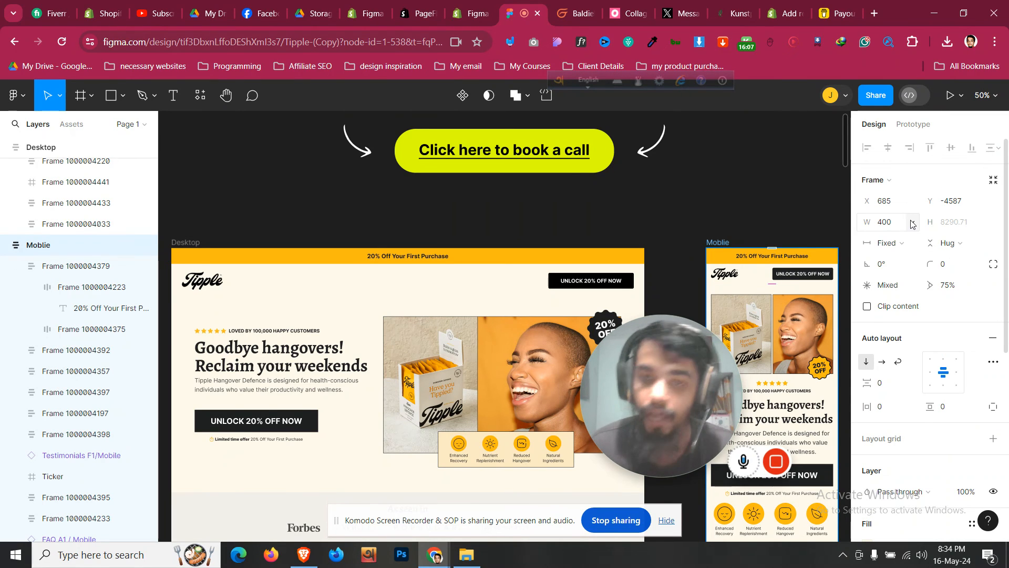
# - Return to the PageFly editor and set the mobile canvas width to 400 px
pyautogui.click(476, 8)
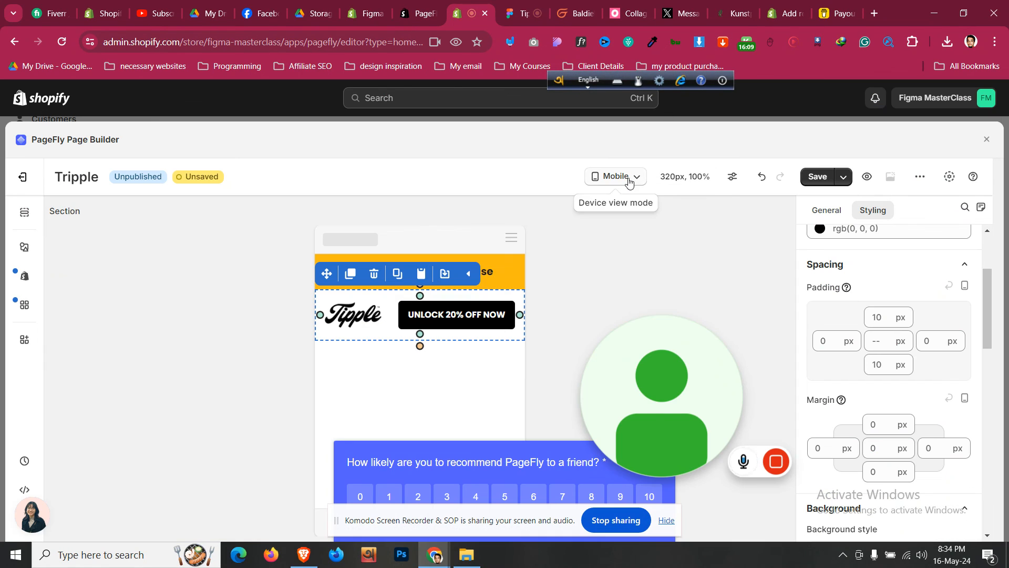
pyautogui.click(678, 184)
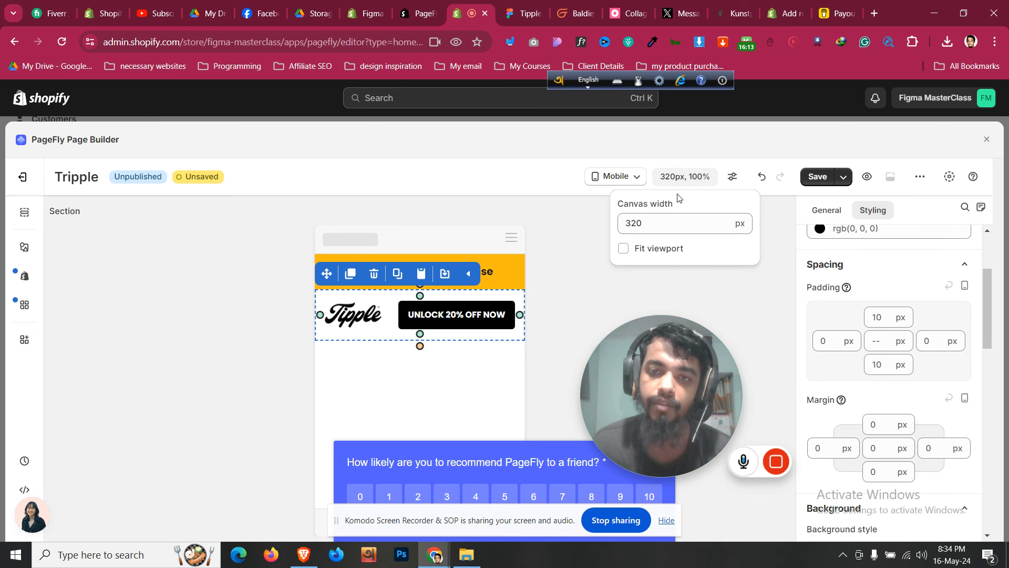
pyautogui.write('400')
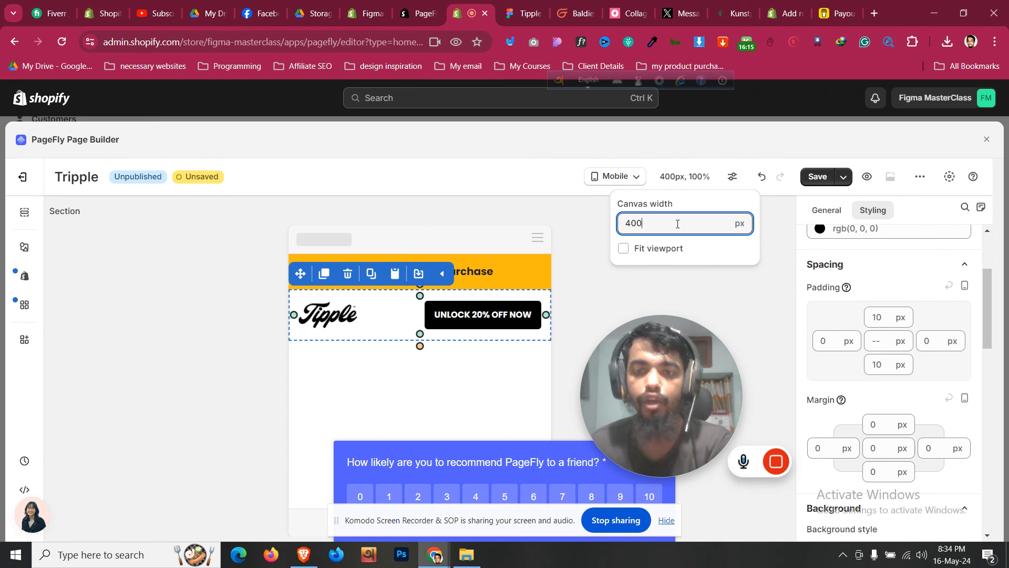
# - Set the header button's font size to 16 px on the widened mobile canvas
pyautogui.click(440, 319)
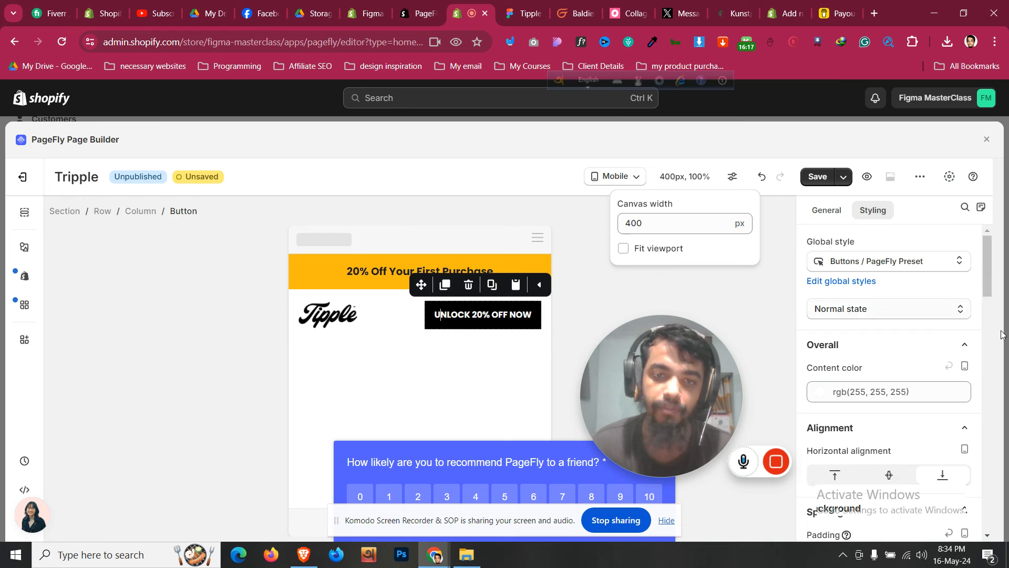
pyautogui.scroll(-6, 942, 439)
pyautogui.scroll(-3, 942, 439)
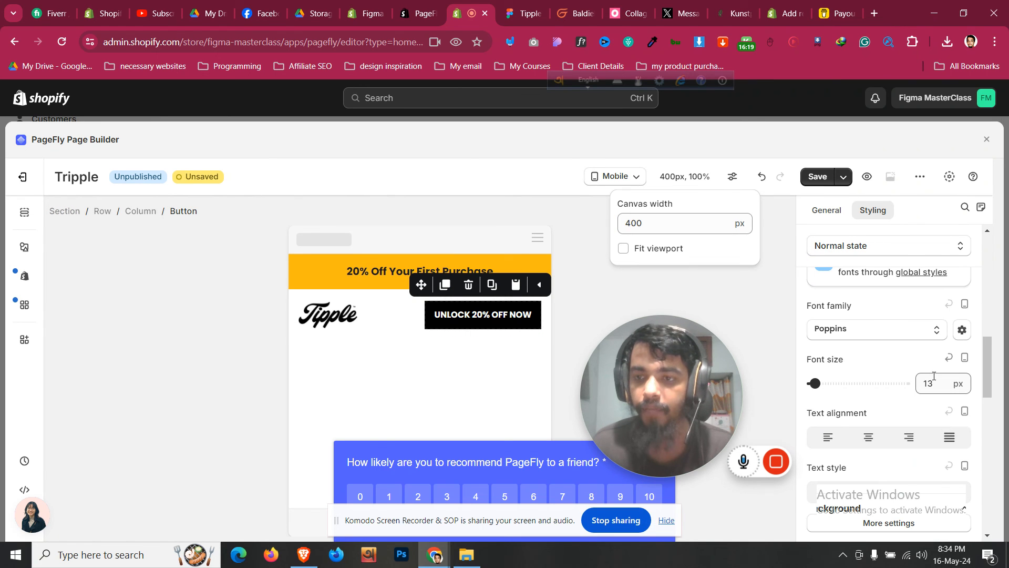
pyautogui.click(934, 377)
pyautogui.press('Up')
pyautogui.press('Up')
pyautogui.press('Up')
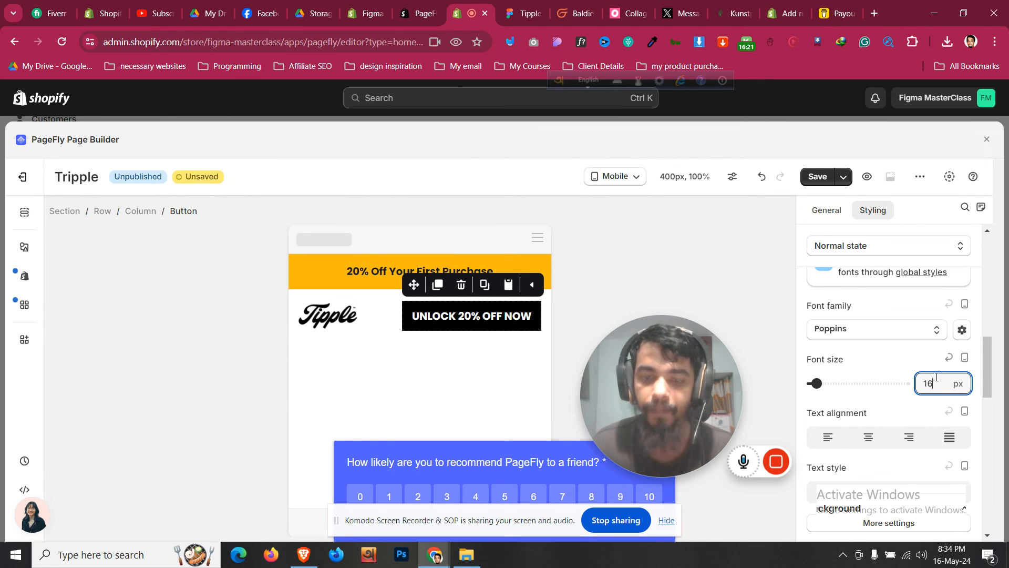
# - Reload the Mobile view at its default canvas width and set the header button's font size to 13 px
pyautogui.click(637, 177)
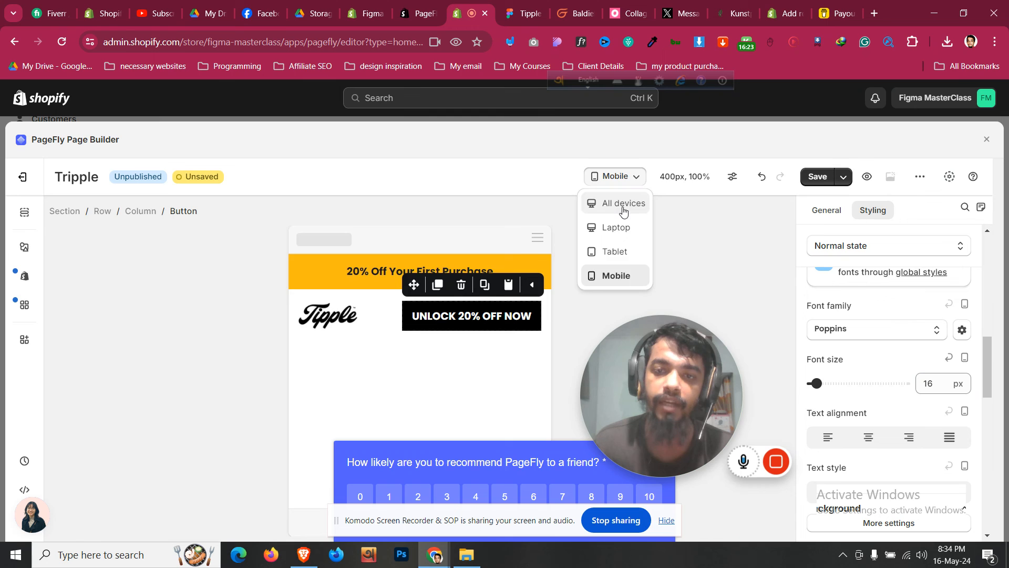
pyautogui.click(623, 206)
pyautogui.click(626, 175)
pyautogui.click(628, 274)
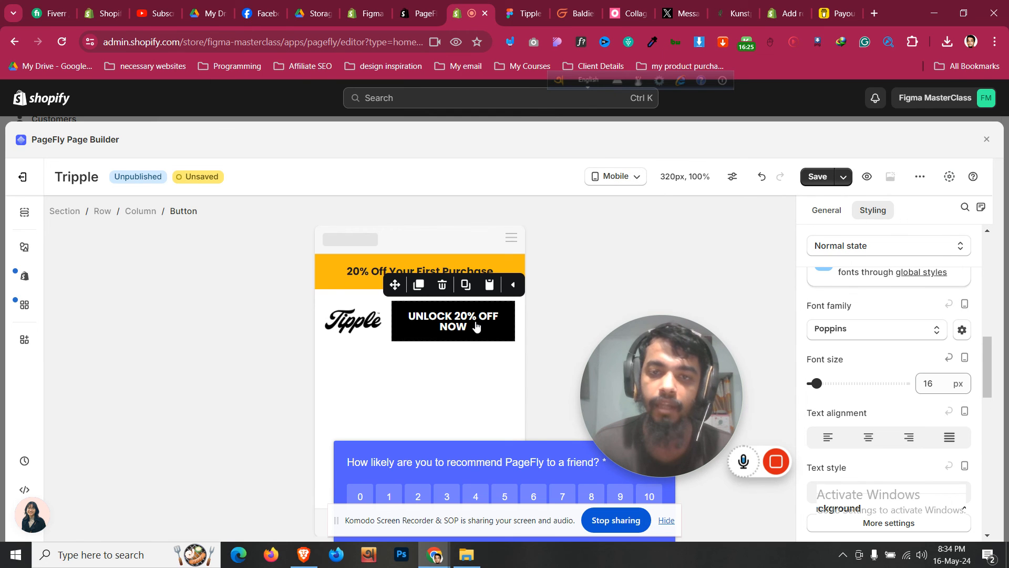
pyautogui.press('Down')
pyautogui.press('Down')
pyautogui.press('Down')
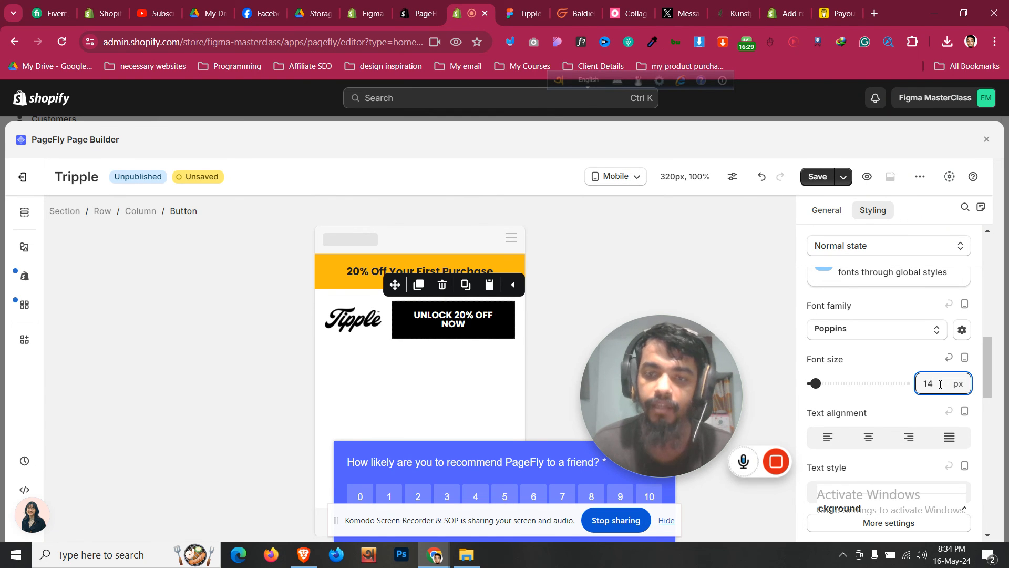
pyautogui.click(443, 362)
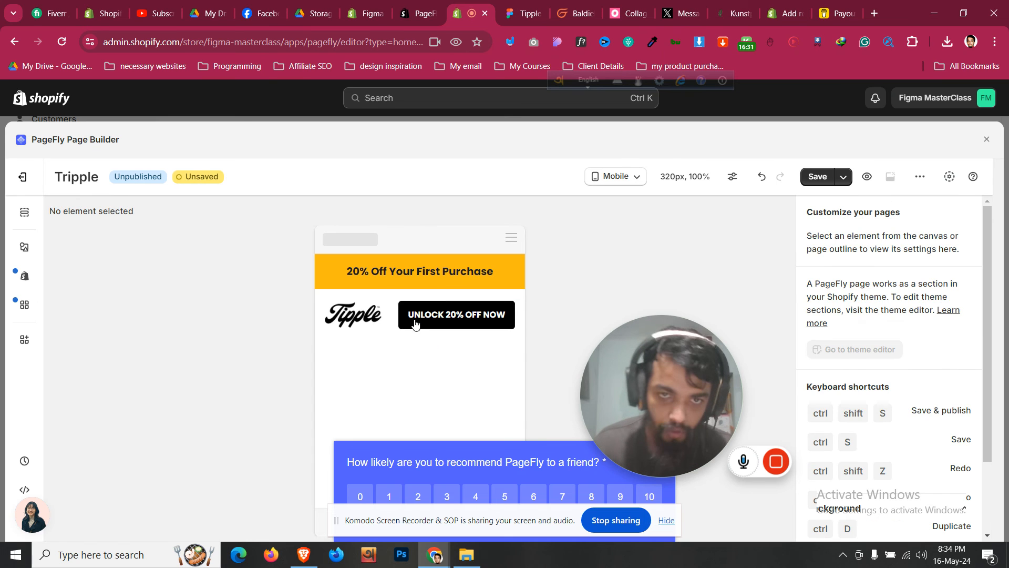
# - Switch to the All devices view, then save and publish the page with the title Tripple
pyautogui.click(389, 331)
pyautogui.scroll(1, 906, 377)
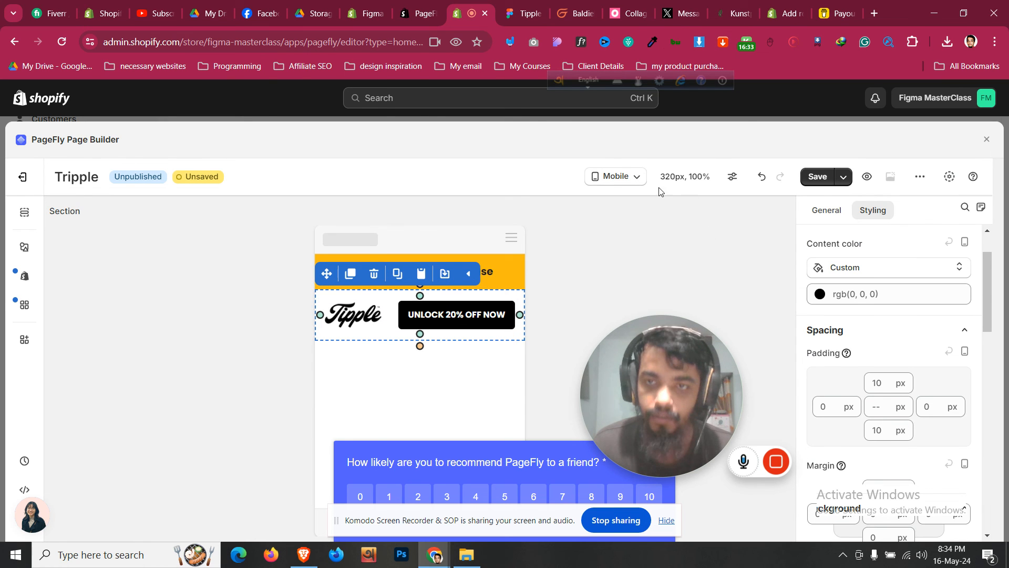
pyautogui.click(615, 176)
pyautogui.click(610, 200)
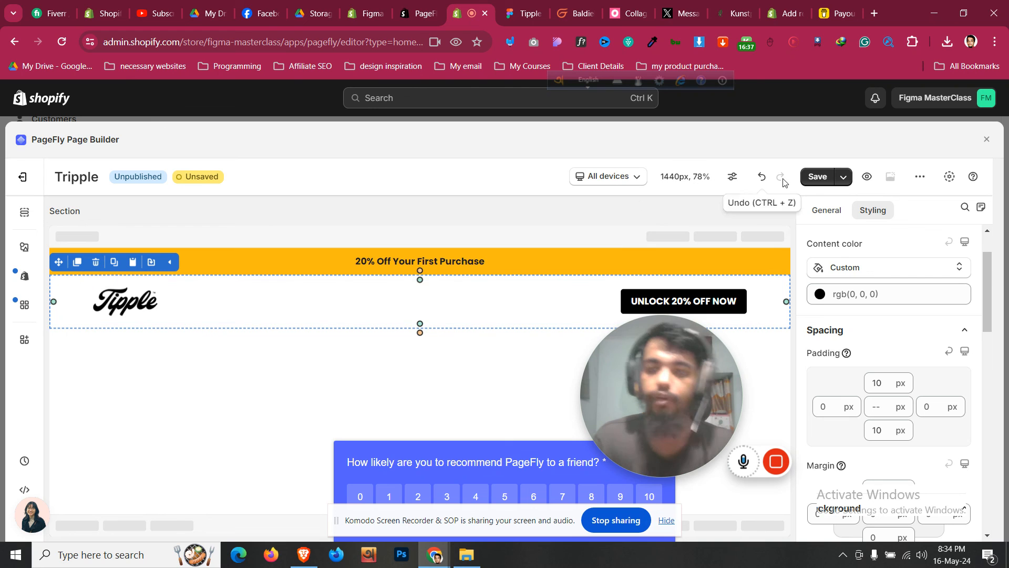
pyautogui.click(843, 177)
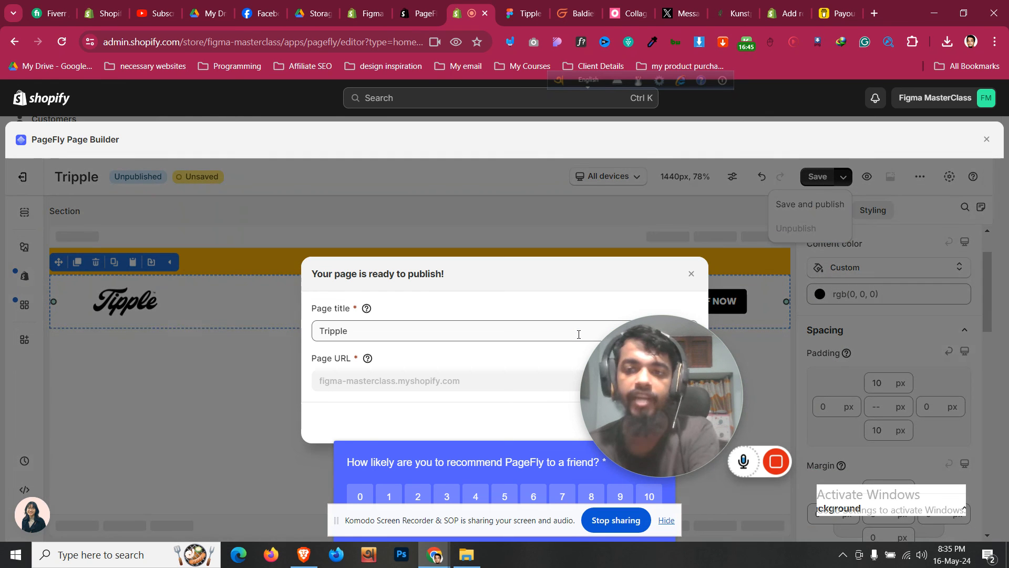
pyautogui.moveTo(672, 357); pyautogui.dragTo(743, 303)
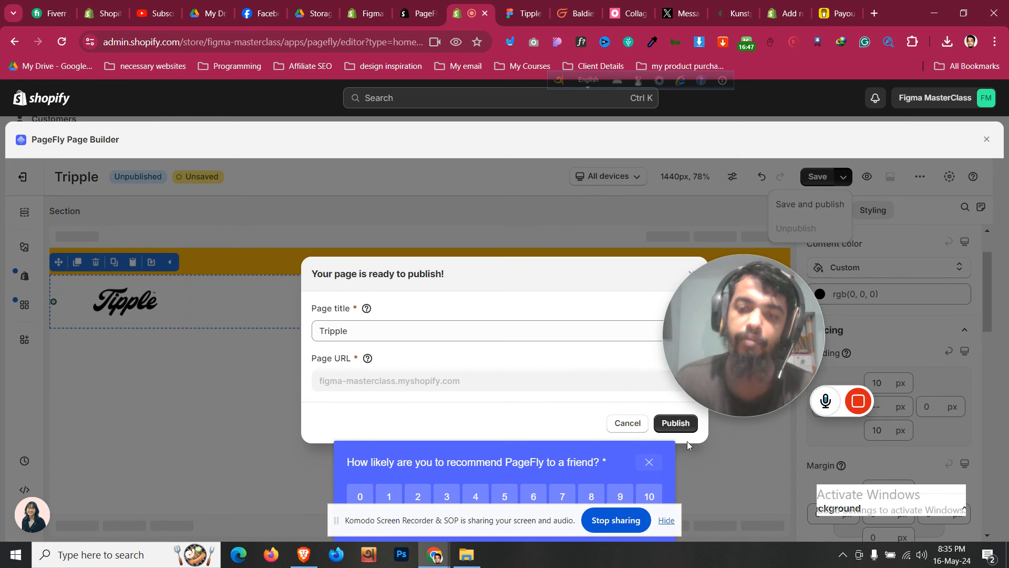
pyautogui.click(675, 423)
pyautogui.moveTo(757, 340); pyautogui.dragTo(764, 413)
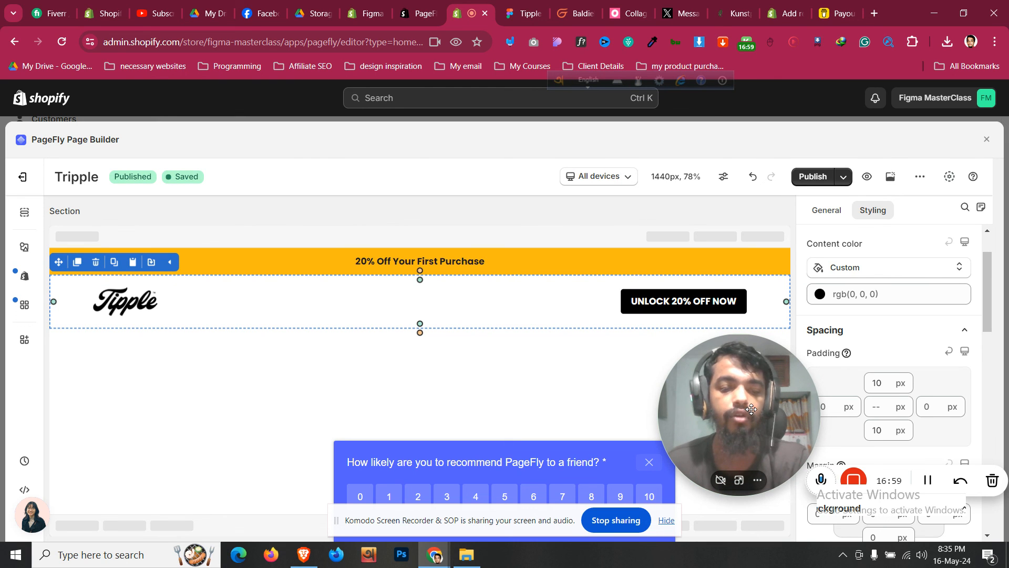
pyautogui.hotkey('ctrl', 'k')
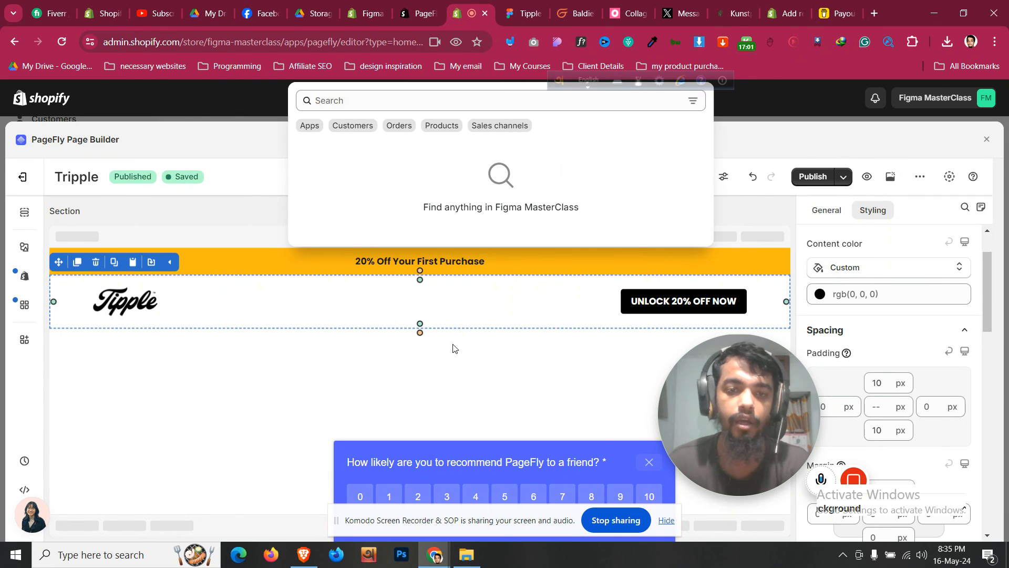
pyautogui.click(443, 353)
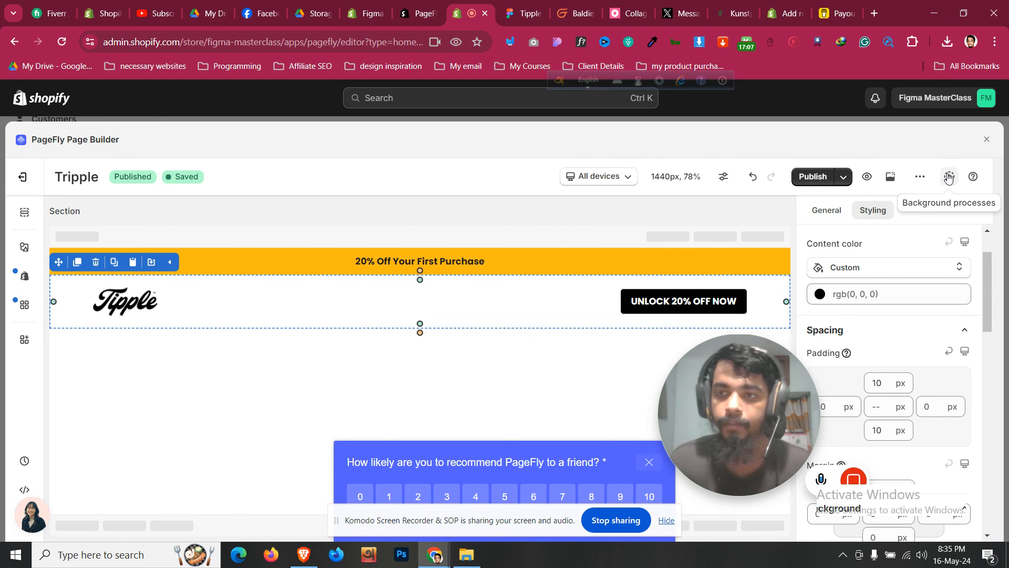
pyautogui.click(973, 178)
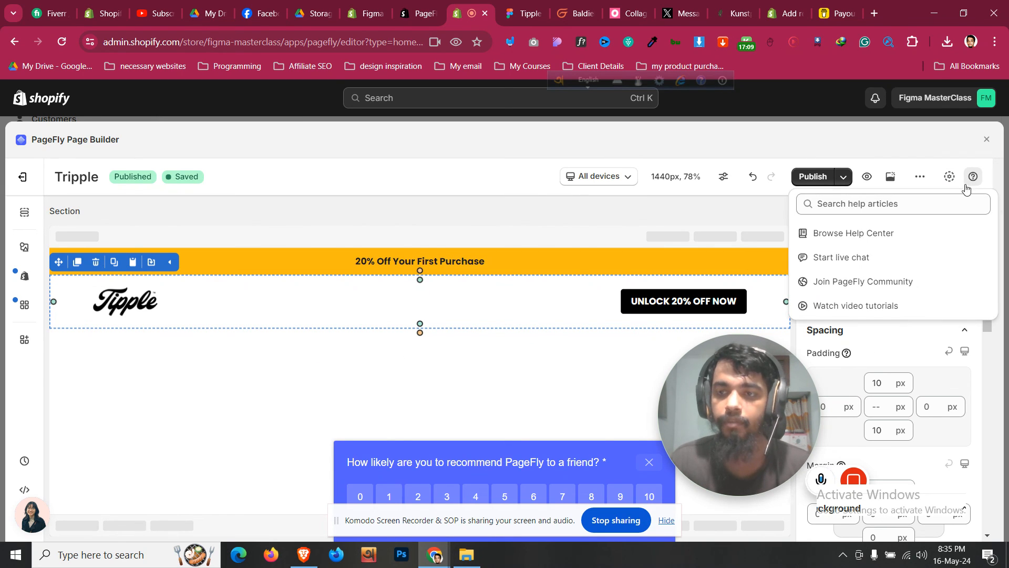
# - Show the page outline and open the header section's general settings
pyautogui.click(24, 211)
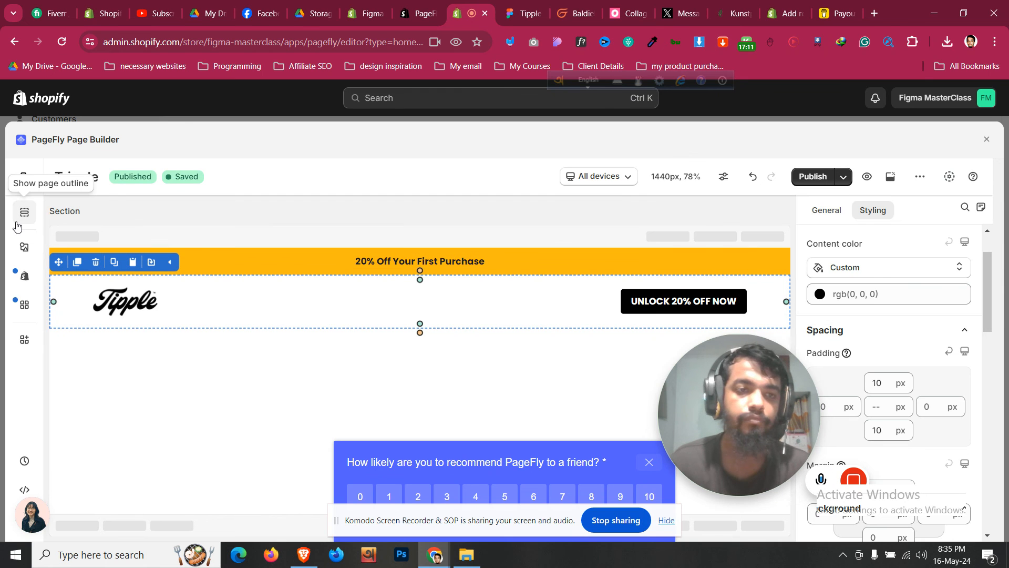
pyautogui.click(829, 210)
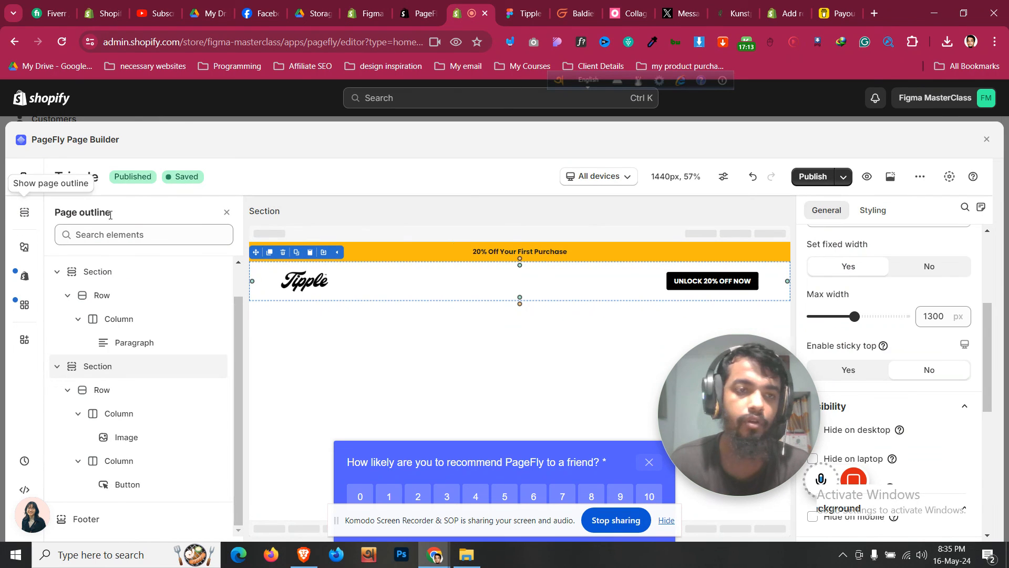
# - Hide the page outline and save the page, leaving the header section selected on the canvas
pyautogui.click(25, 211)
pyautogui.click(562, 314)
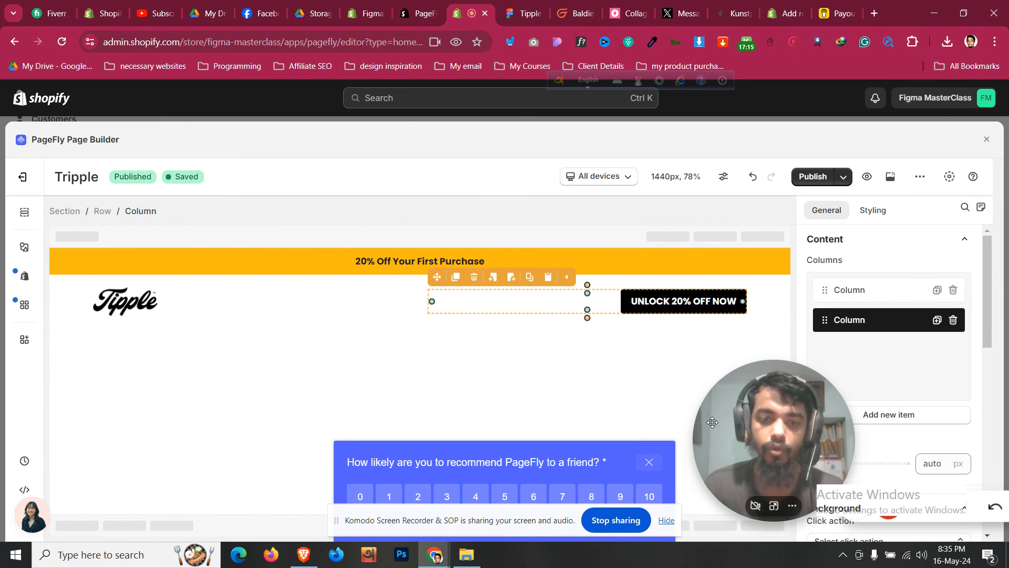
pyautogui.hotkey('ctrl', 's')
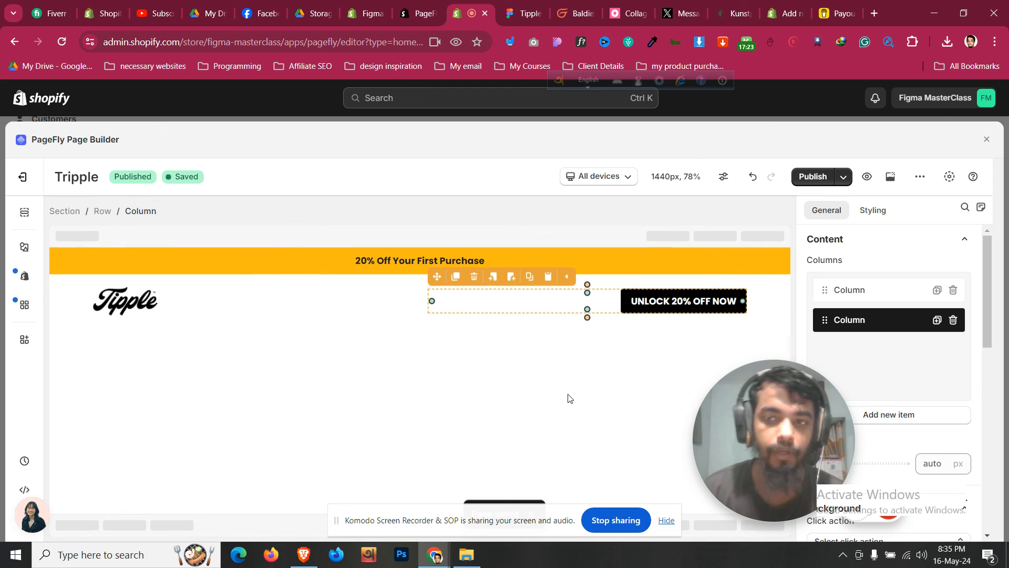
pyautogui.click(68, 298)
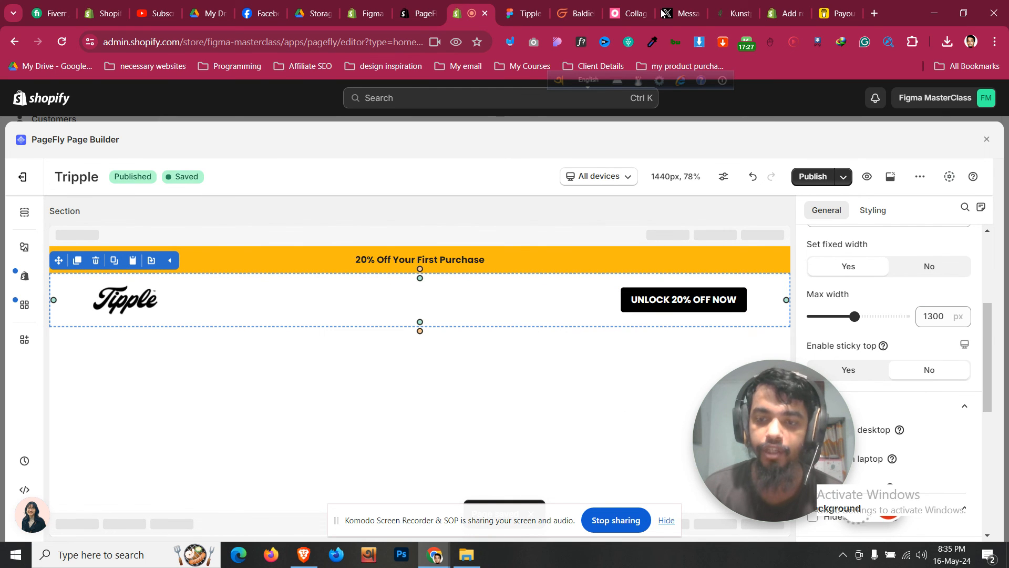
# - Switch to the Figma design, examine the remaining landing page sections from the hero down past the FAQ, and return to the PageFly editor
pyautogui.click(529, 13)
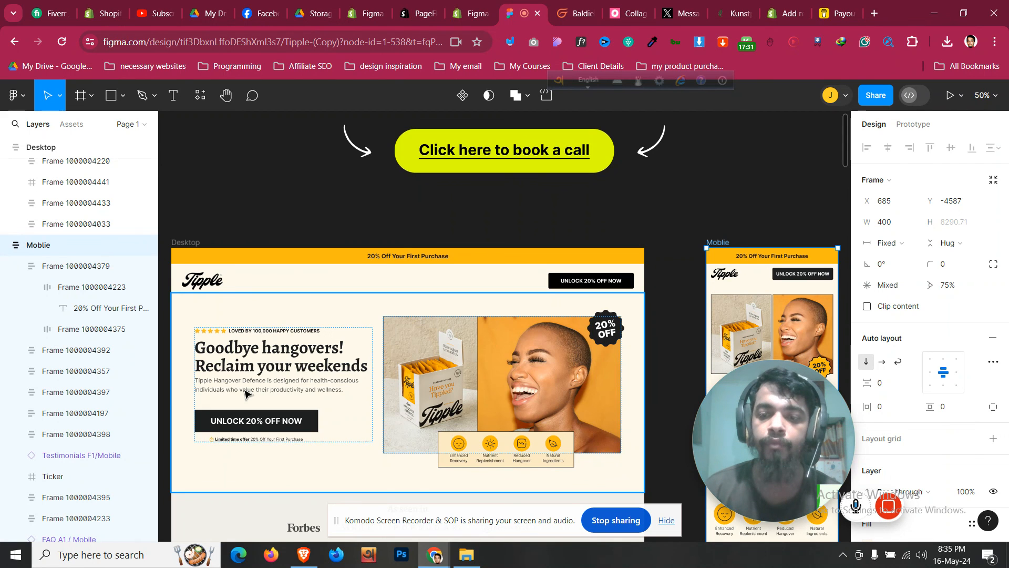
pyautogui.scroll(-2, 246, 394)
pyautogui.scroll(-10, 247, 394)
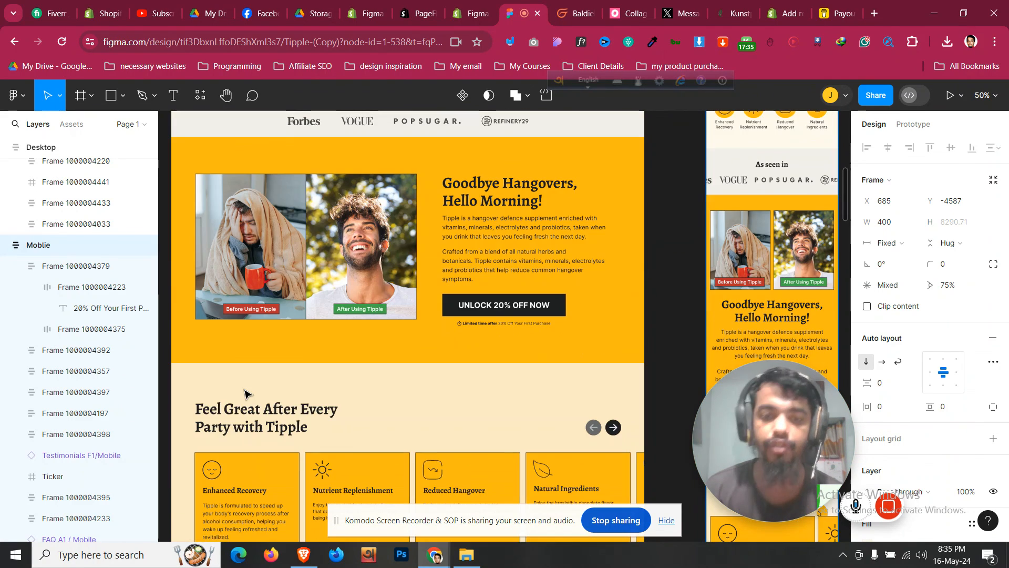
pyautogui.scroll(-20, 245, 394)
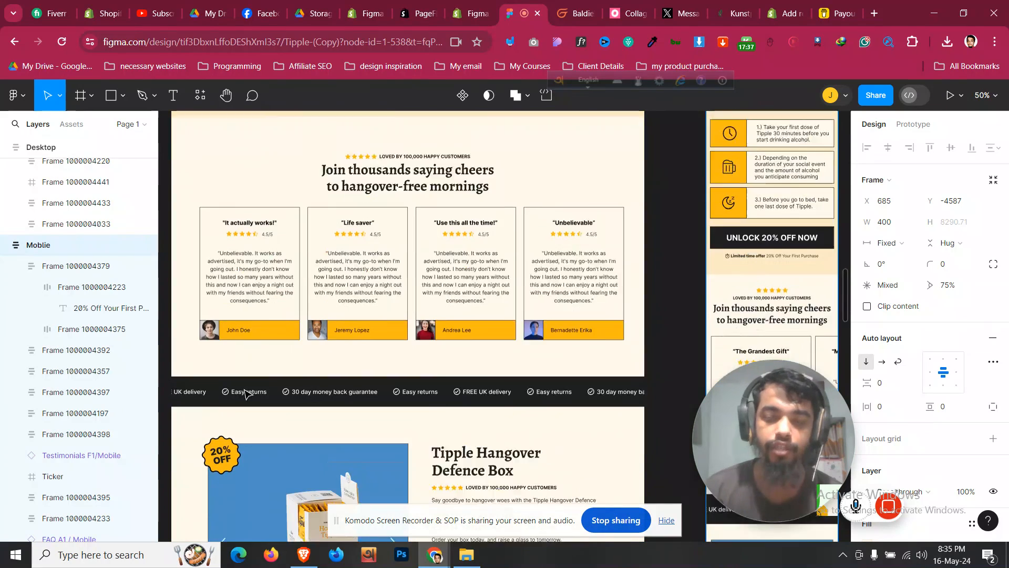
pyautogui.scroll(-10, 246, 394)
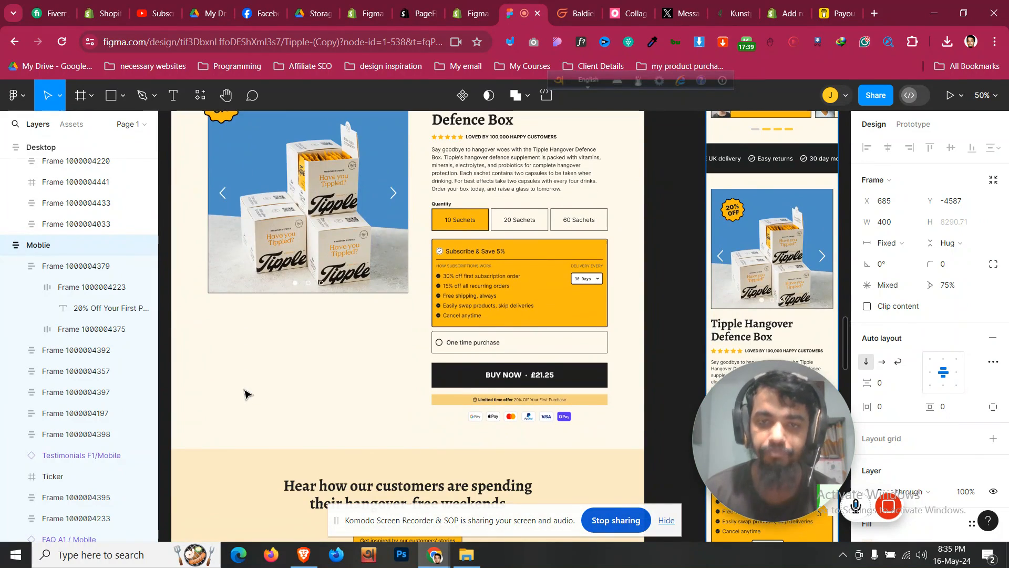
pyautogui.scroll(-13, 245, 394)
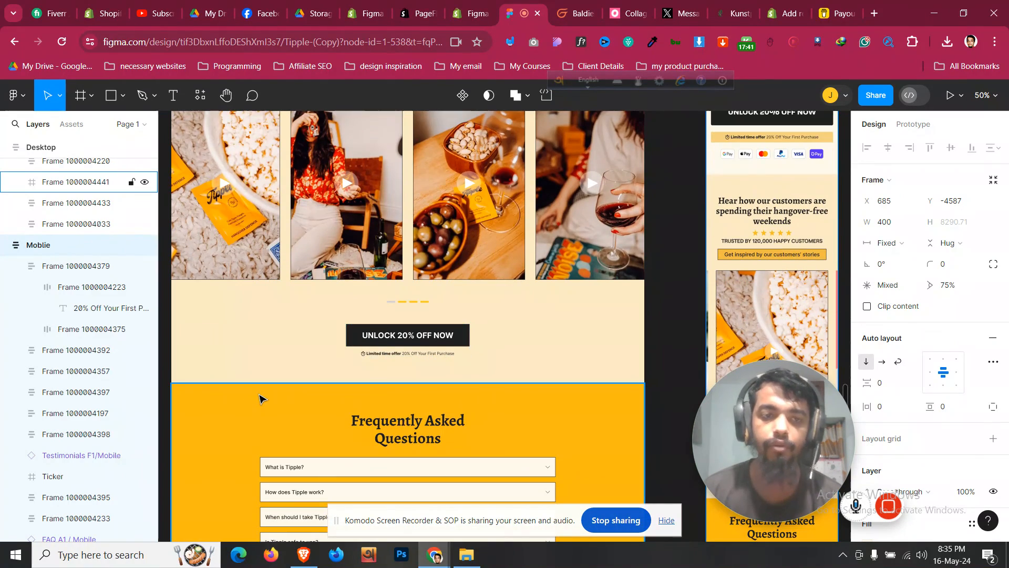
pyautogui.scroll(-10, 260, 400)
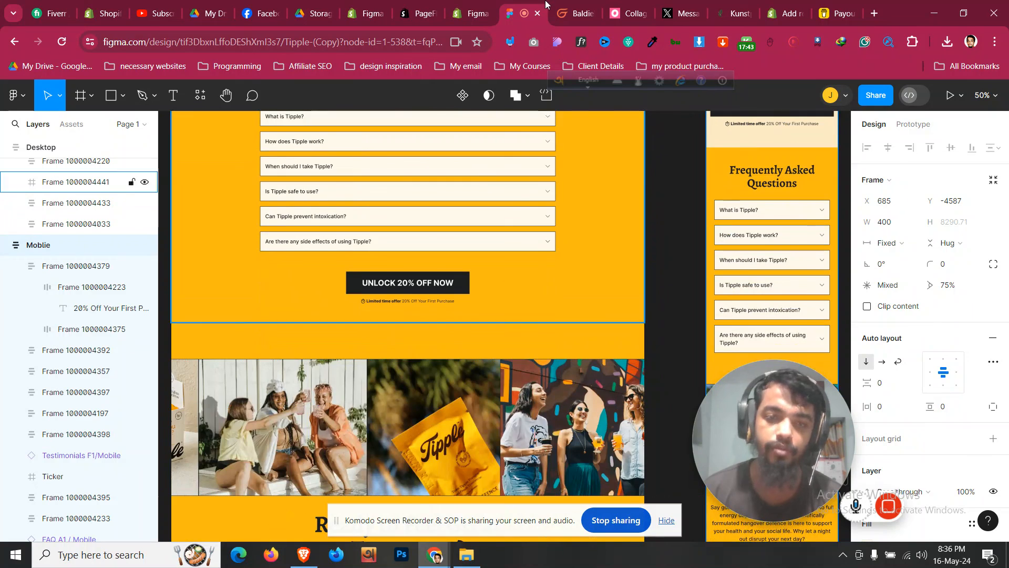
pyautogui.click(472, 13)
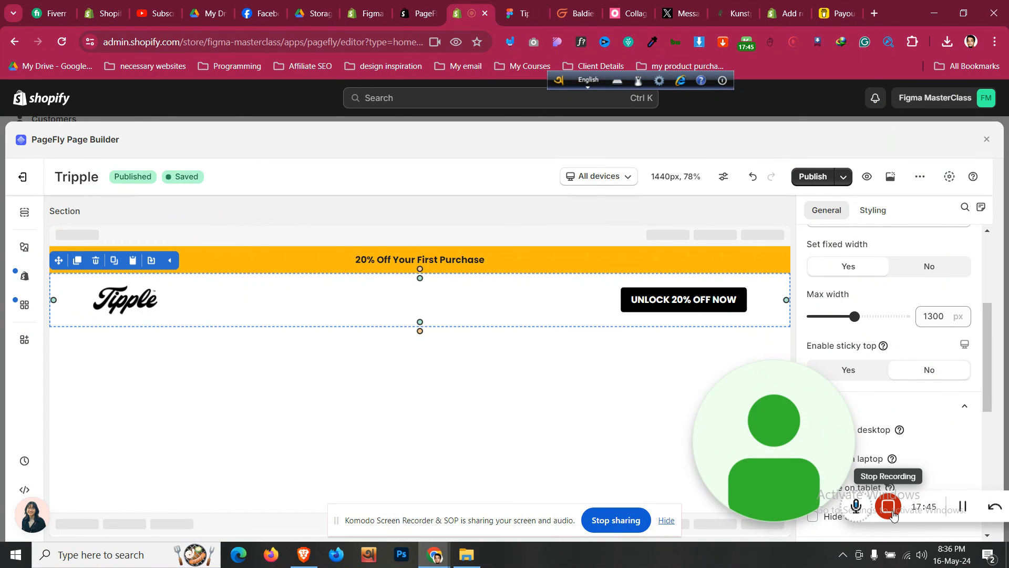